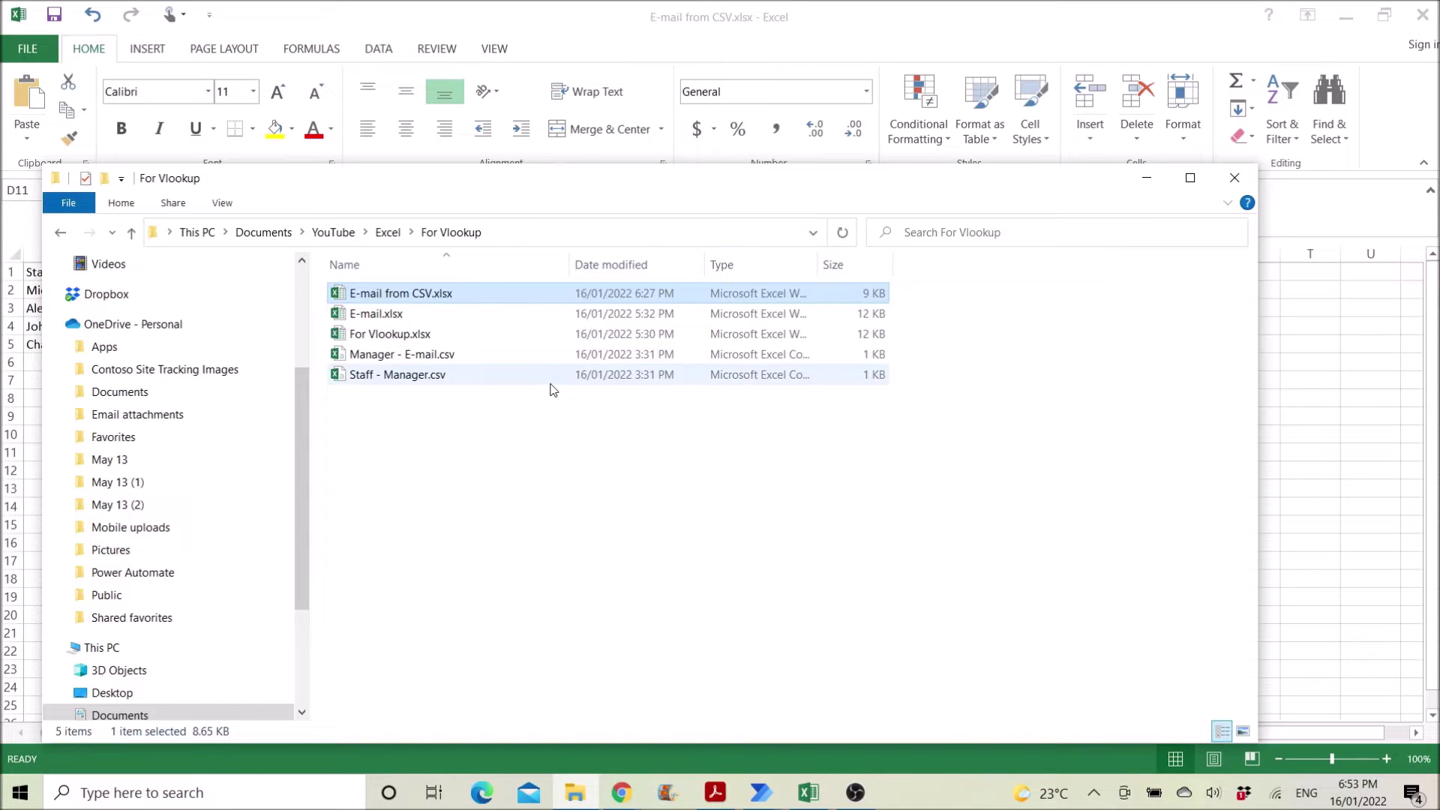
# - Open Staff - Manager.csv and widen columns A and B to show Staff Name and Manager Name
pyautogui.doubleClick(437, 380)
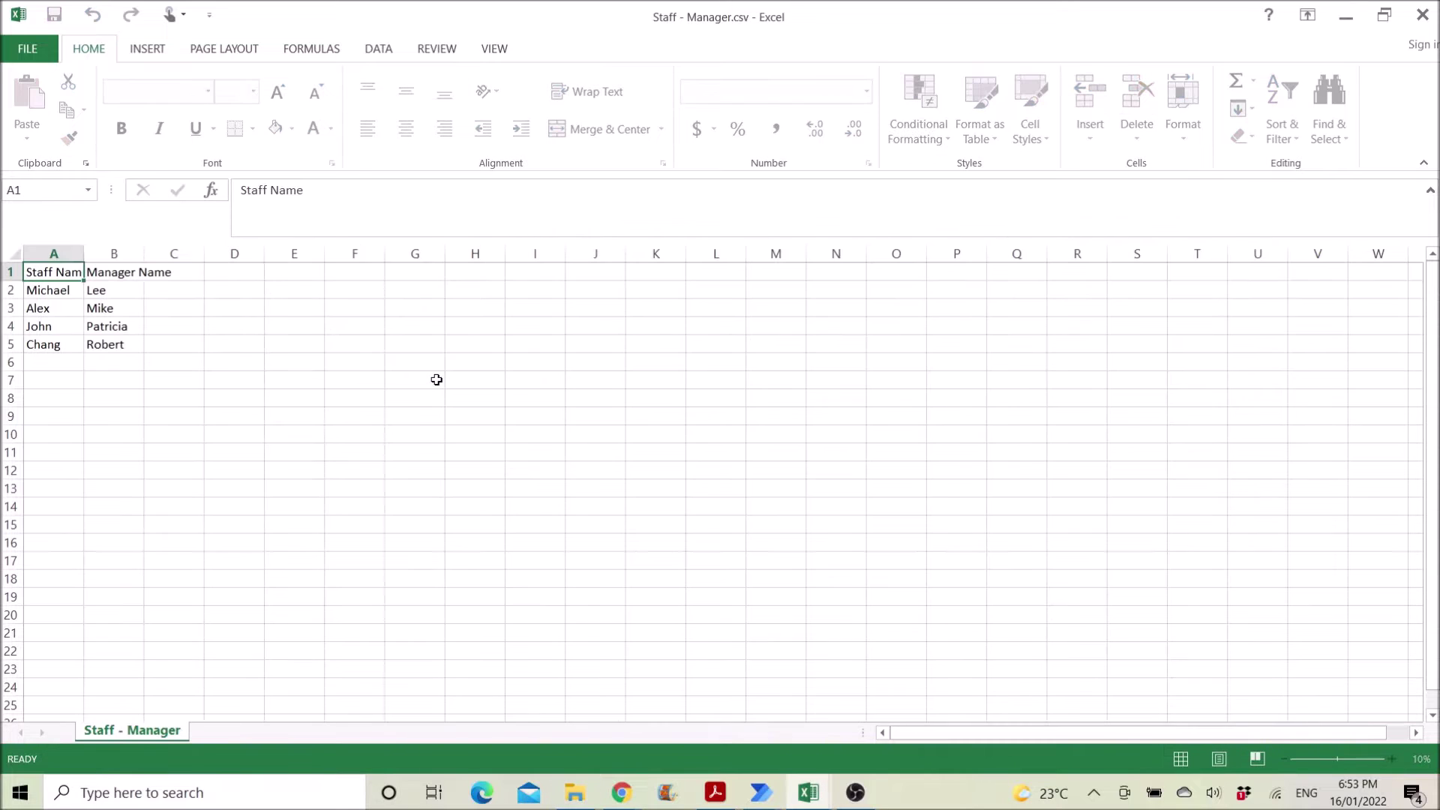
pyautogui.moveTo(84, 253); pyautogui.dragTo(93, 253)
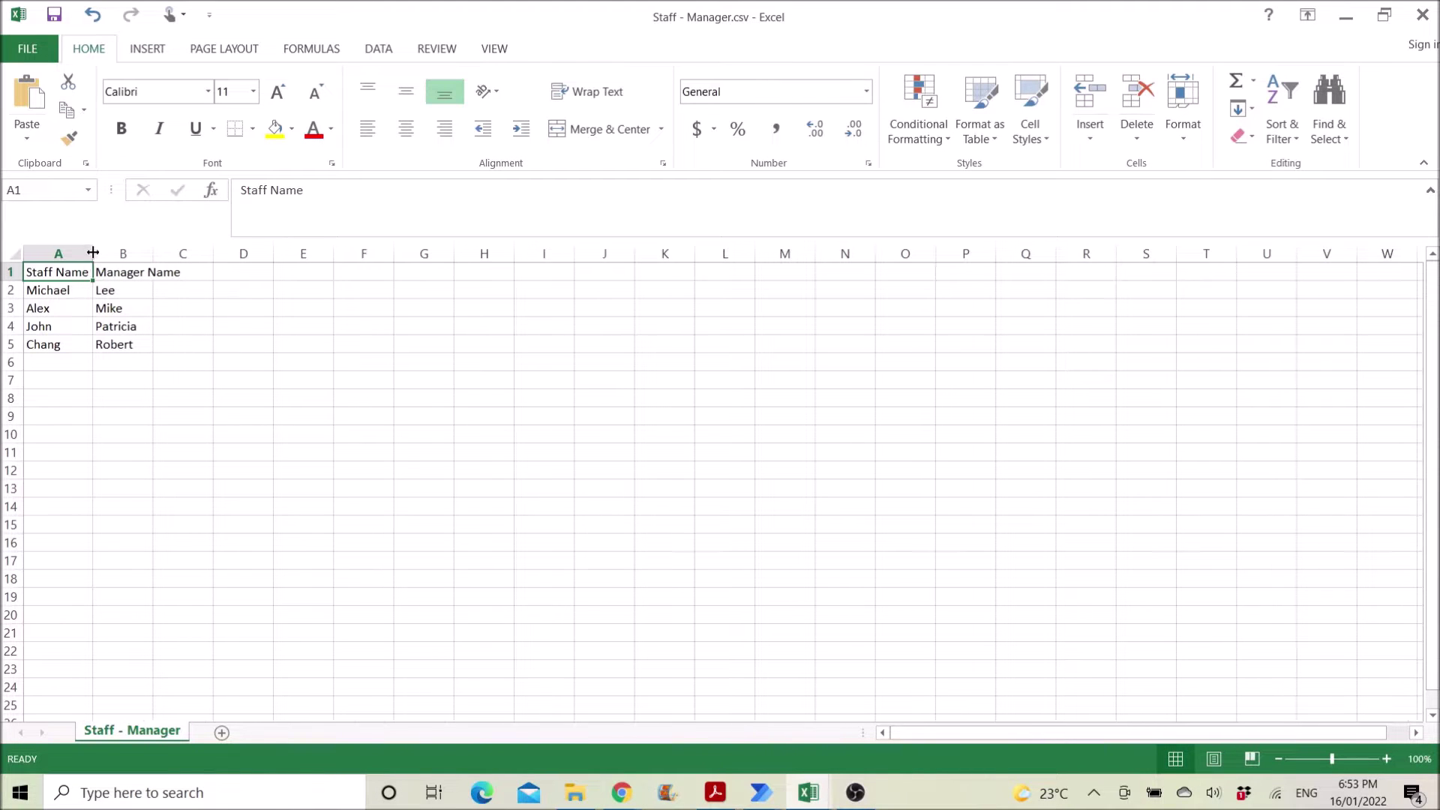
pyautogui.doubleClick(152, 253)
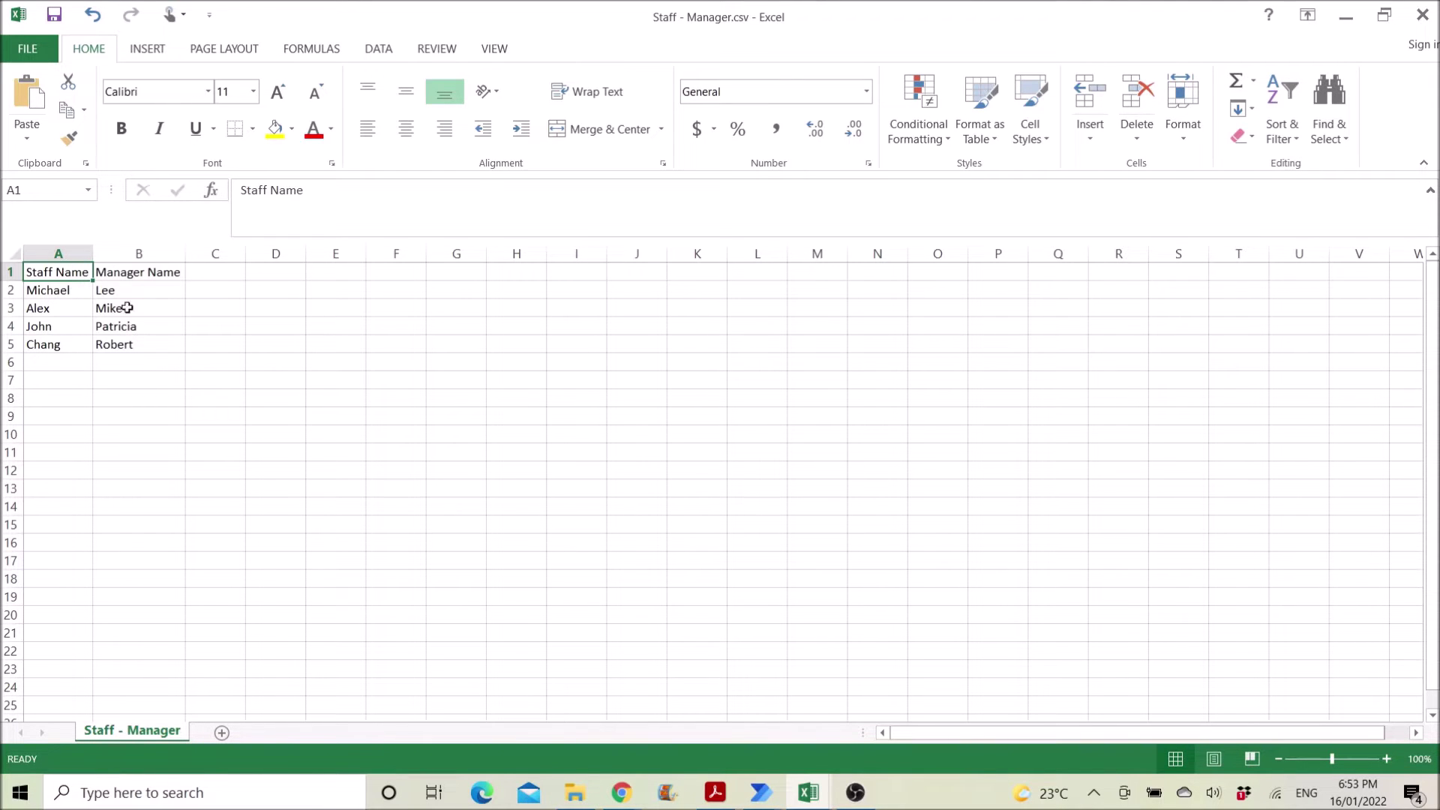
# - Open Manager - E-mail.csv, autofit its two columns, then close it without saving
pyautogui.click(575, 793)
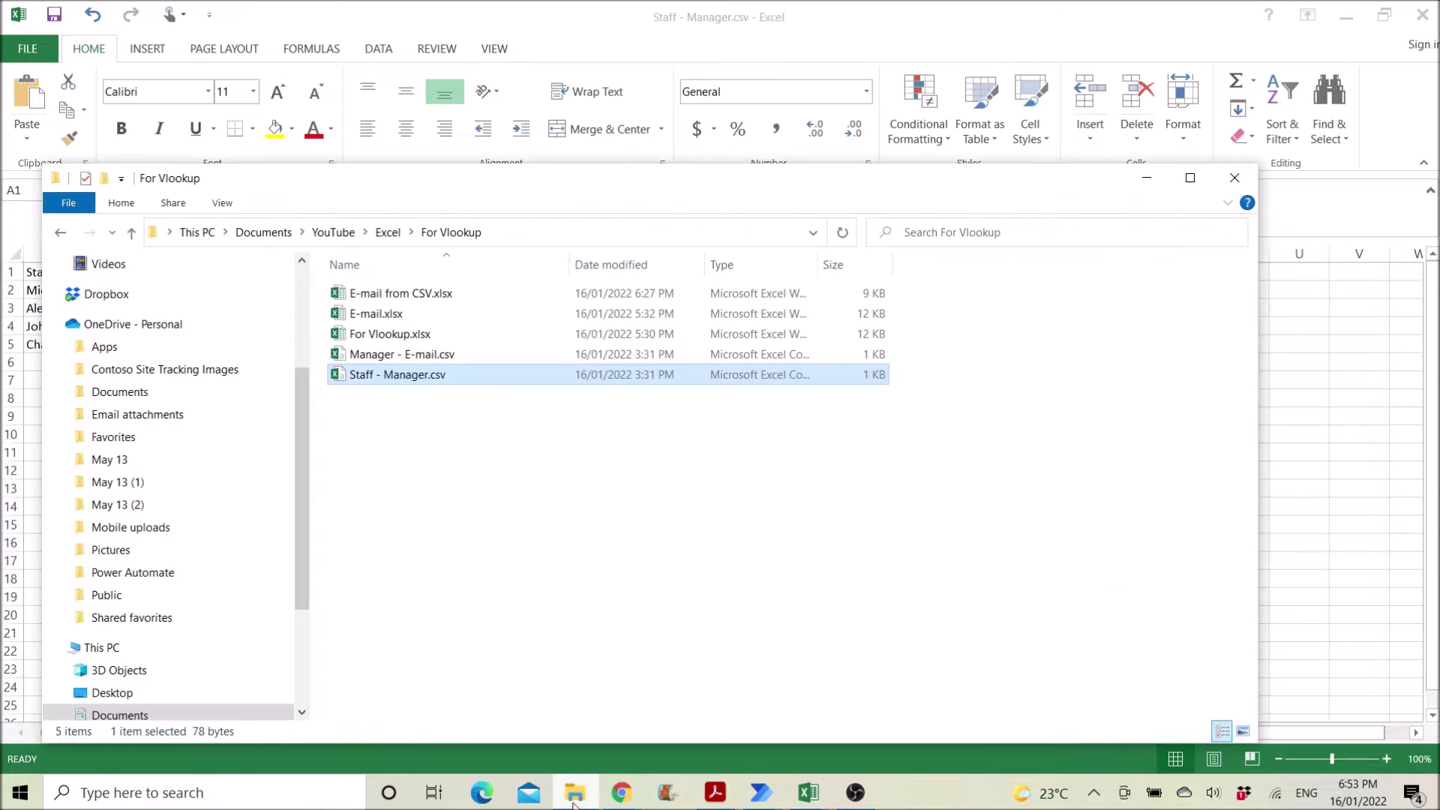
pyautogui.click(410, 361)
pyautogui.doubleClick(408, 357)
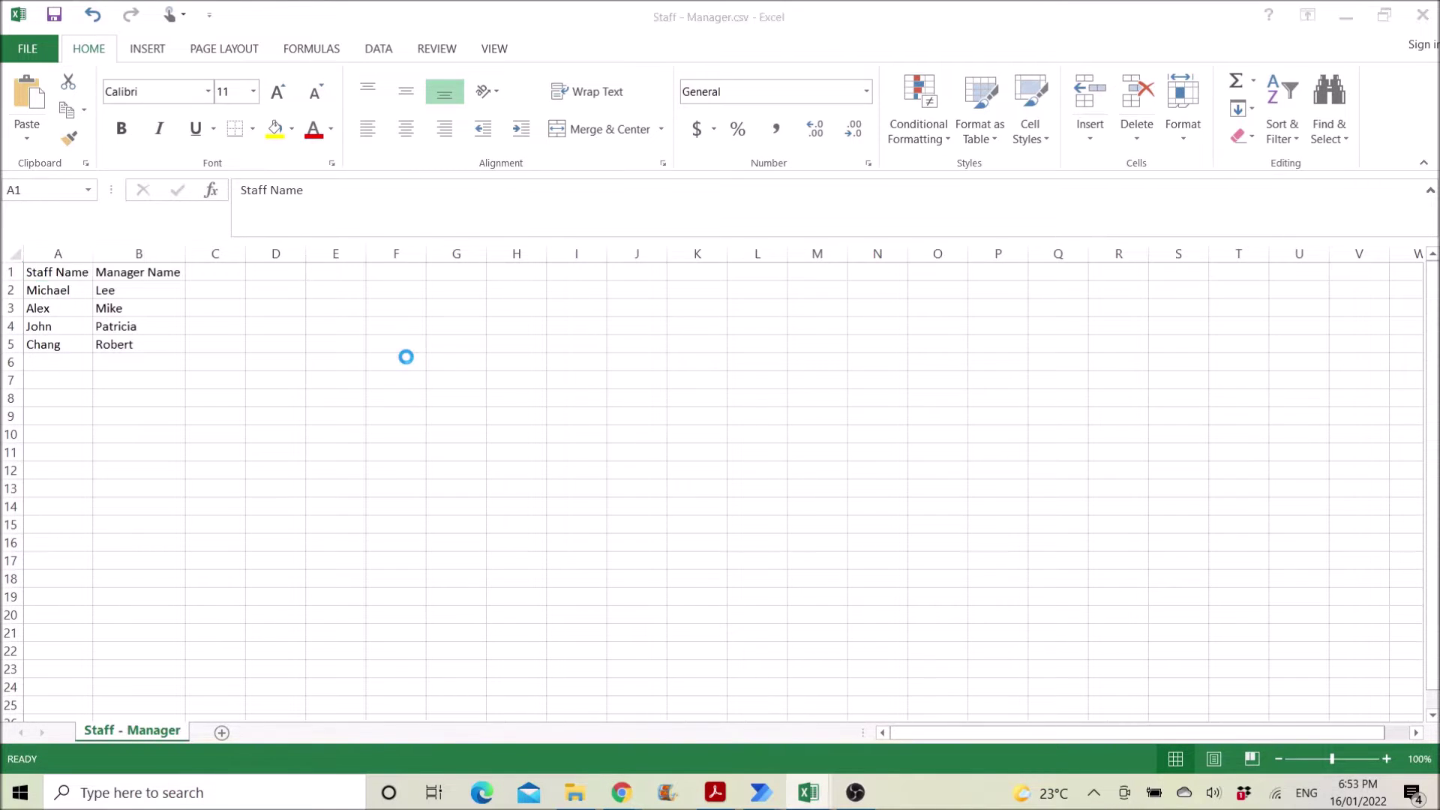
pyautogui.doubleClick(144, 253)
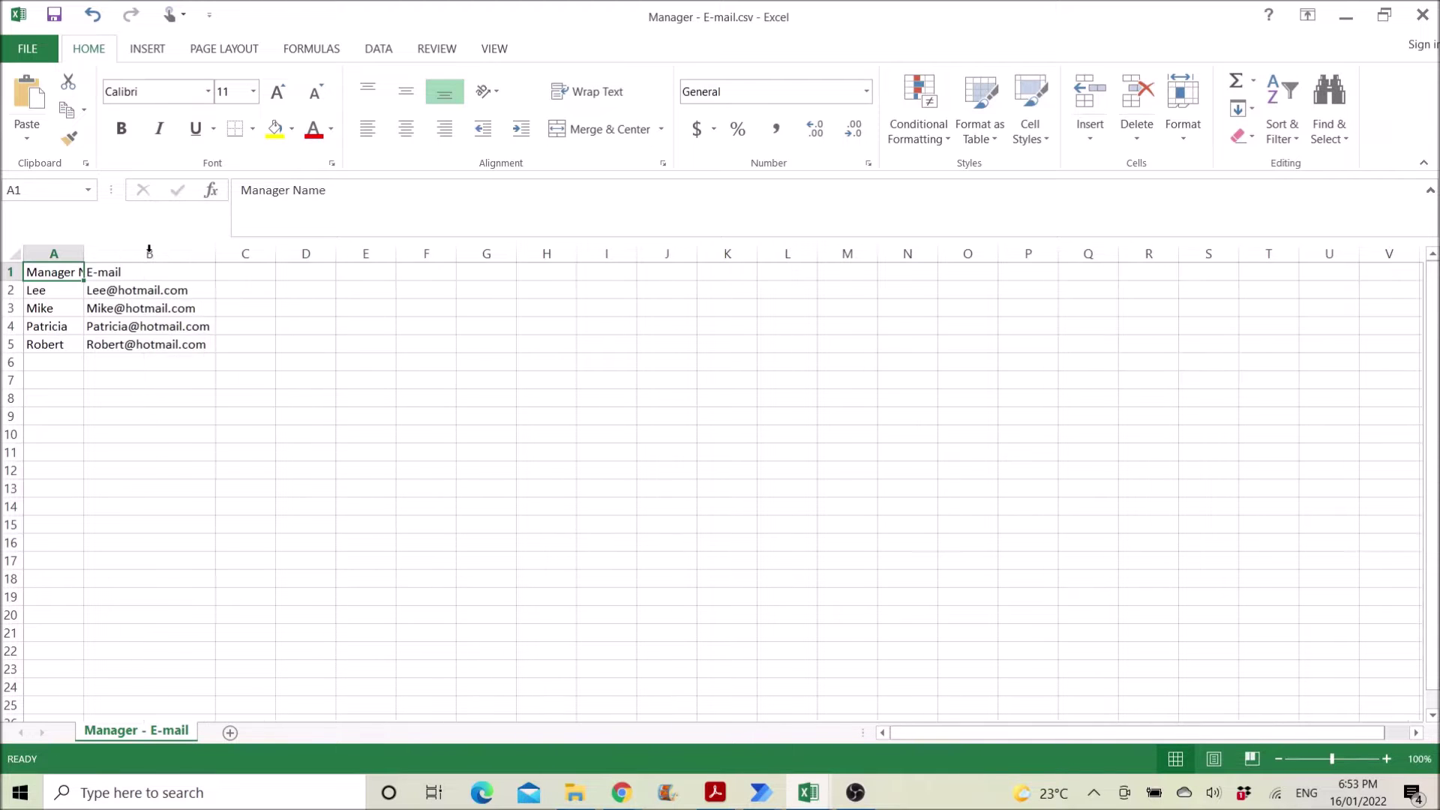
pyautogui.doubleClick(83, 252)
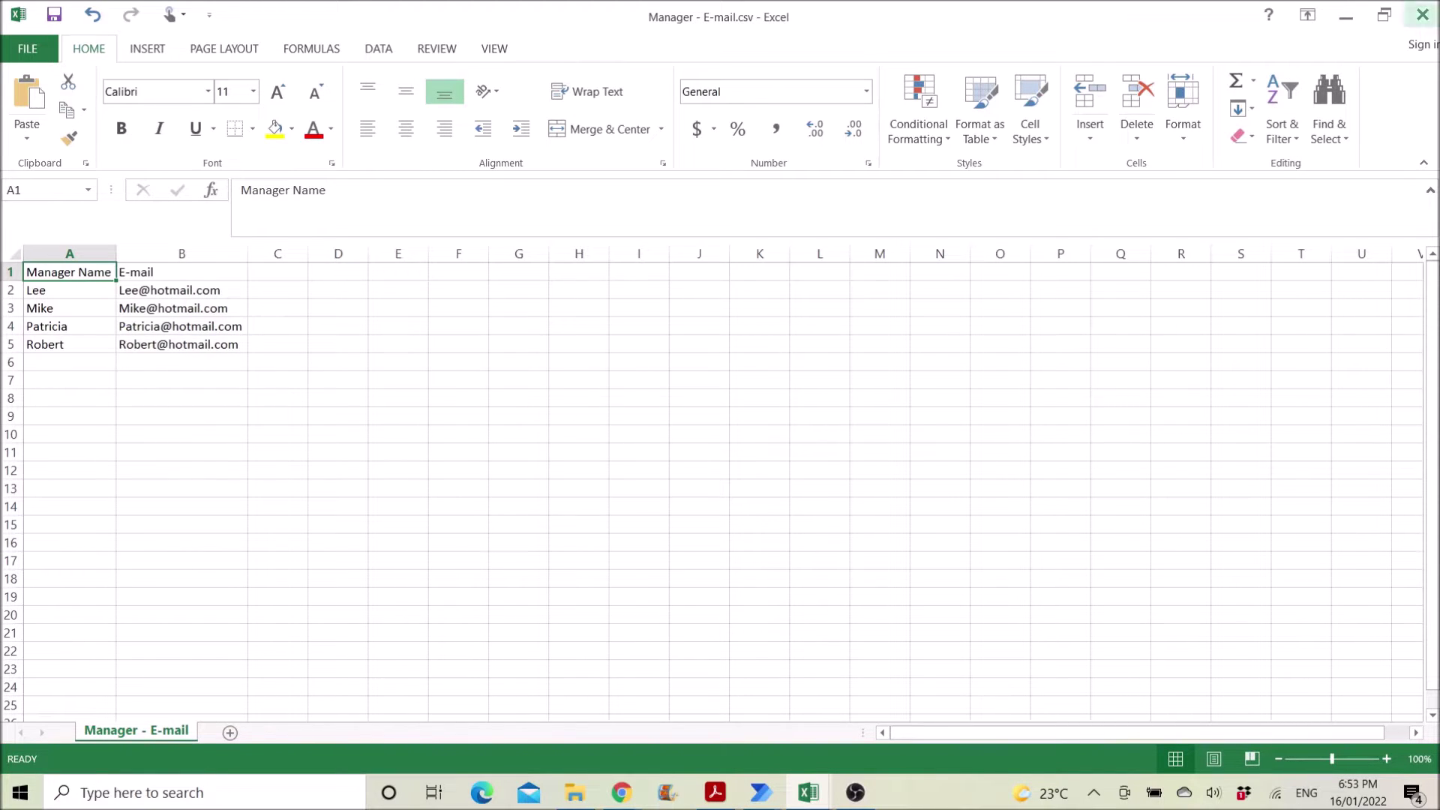
pyautogui.click(1423, 16)
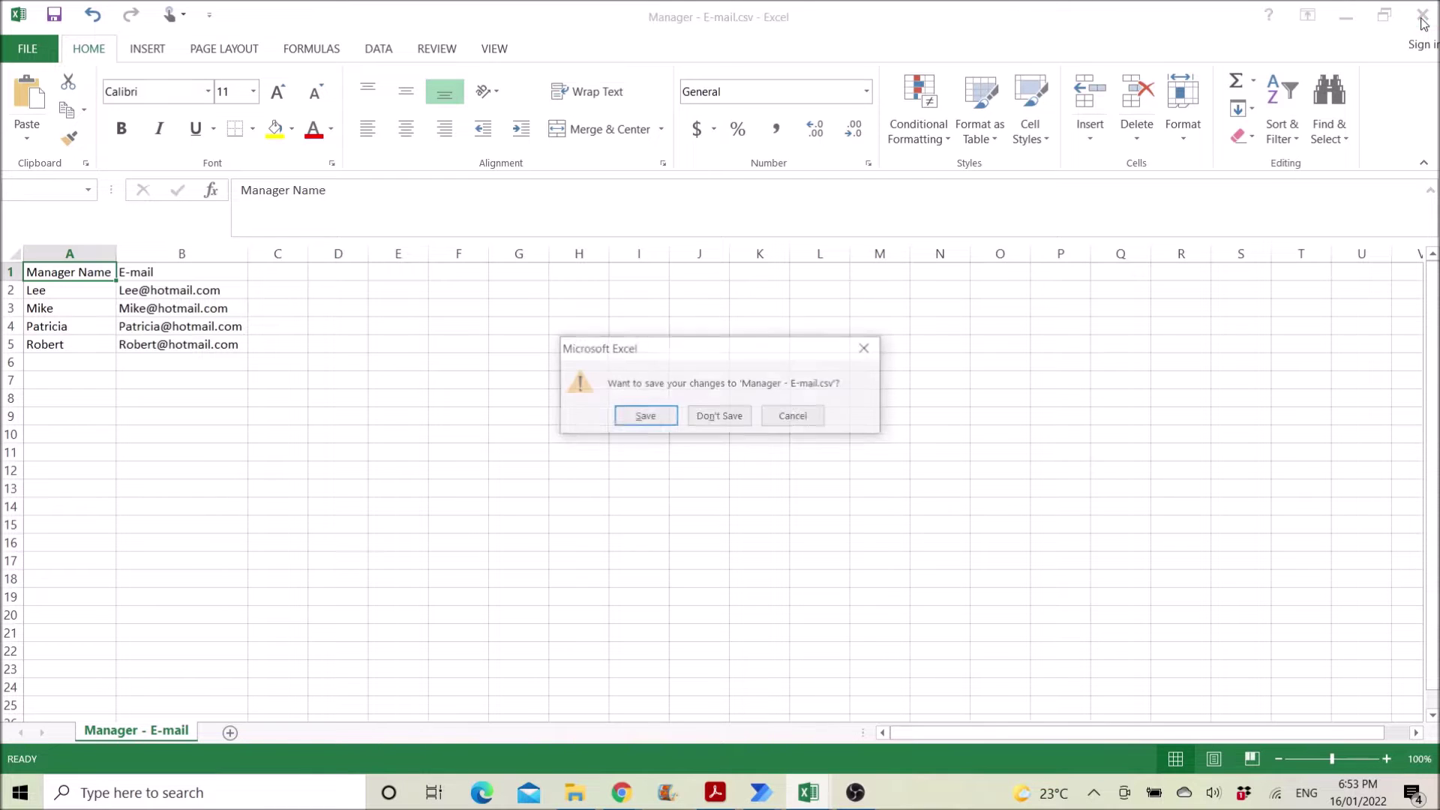
pyautogui.click(713, 420)
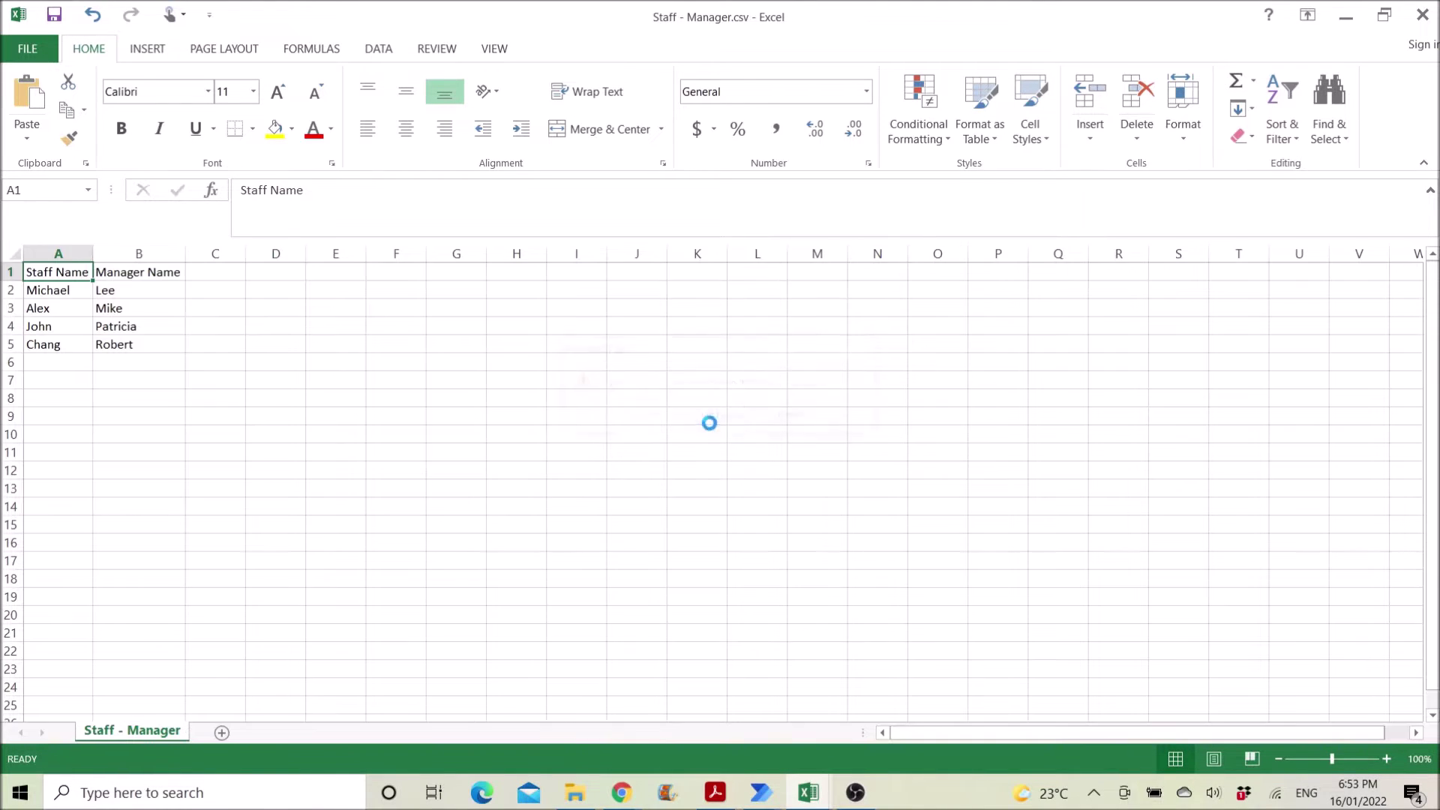
# - Close Staff - Manager.csv and E-mail from CSV.xlsx, discarding changes to both
pyautogui.click(1423, 16)
pyautogui.click(693, 418)
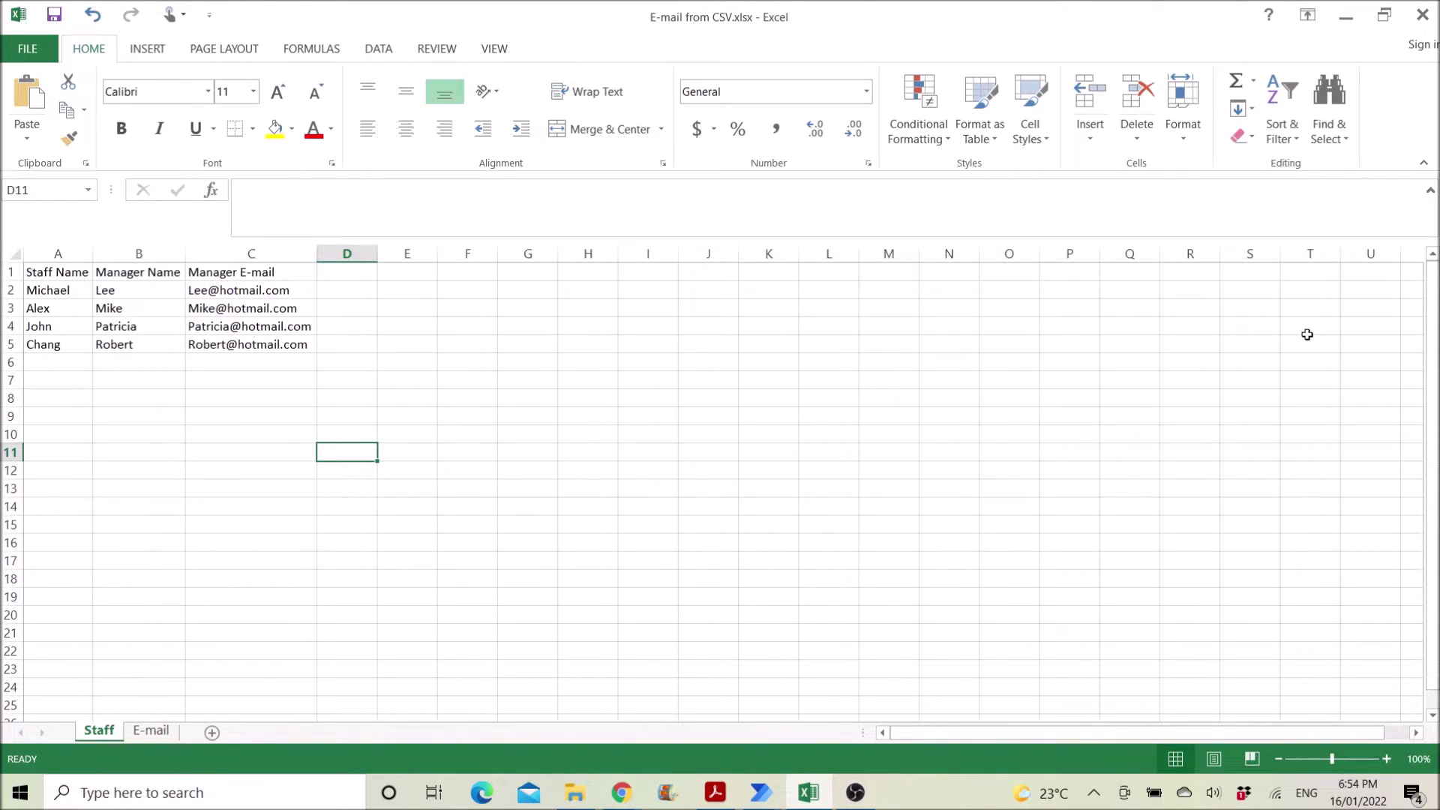
pyautogui.click(1408, 24)
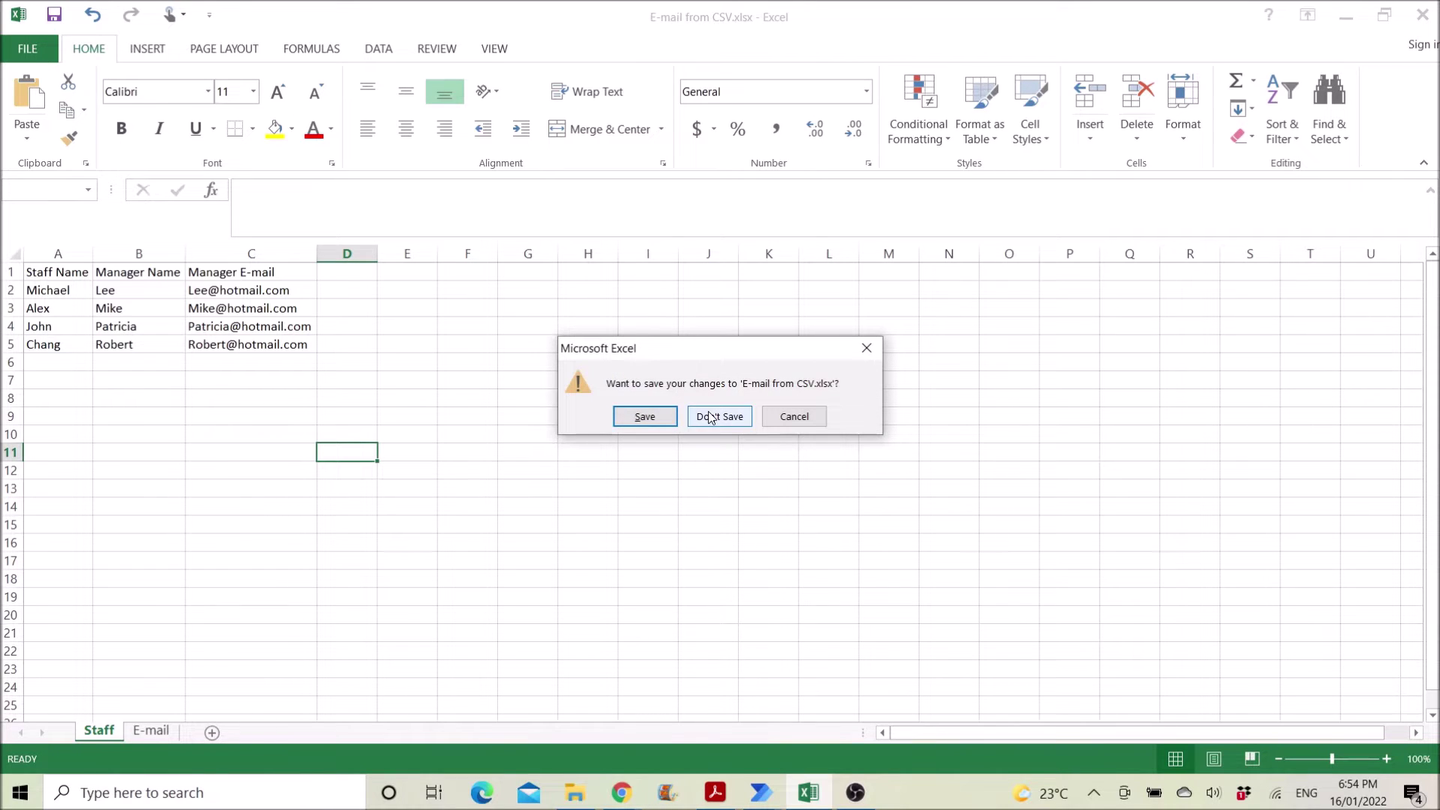
pyautogui.click(717, 417)
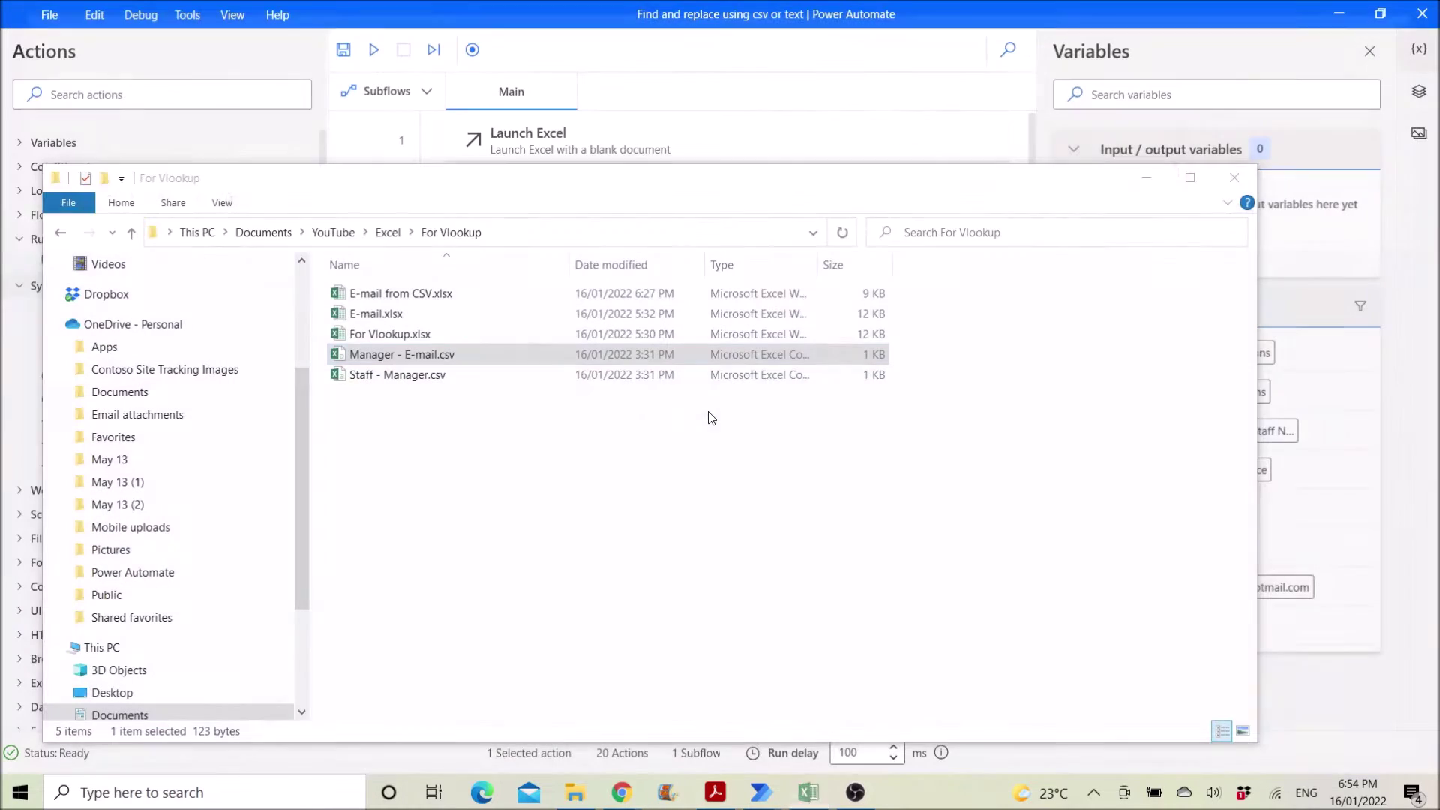
# - Review the Launch Excel action's settings, including advanced options, and cancel without changes
pyautogui.click(896, 28)
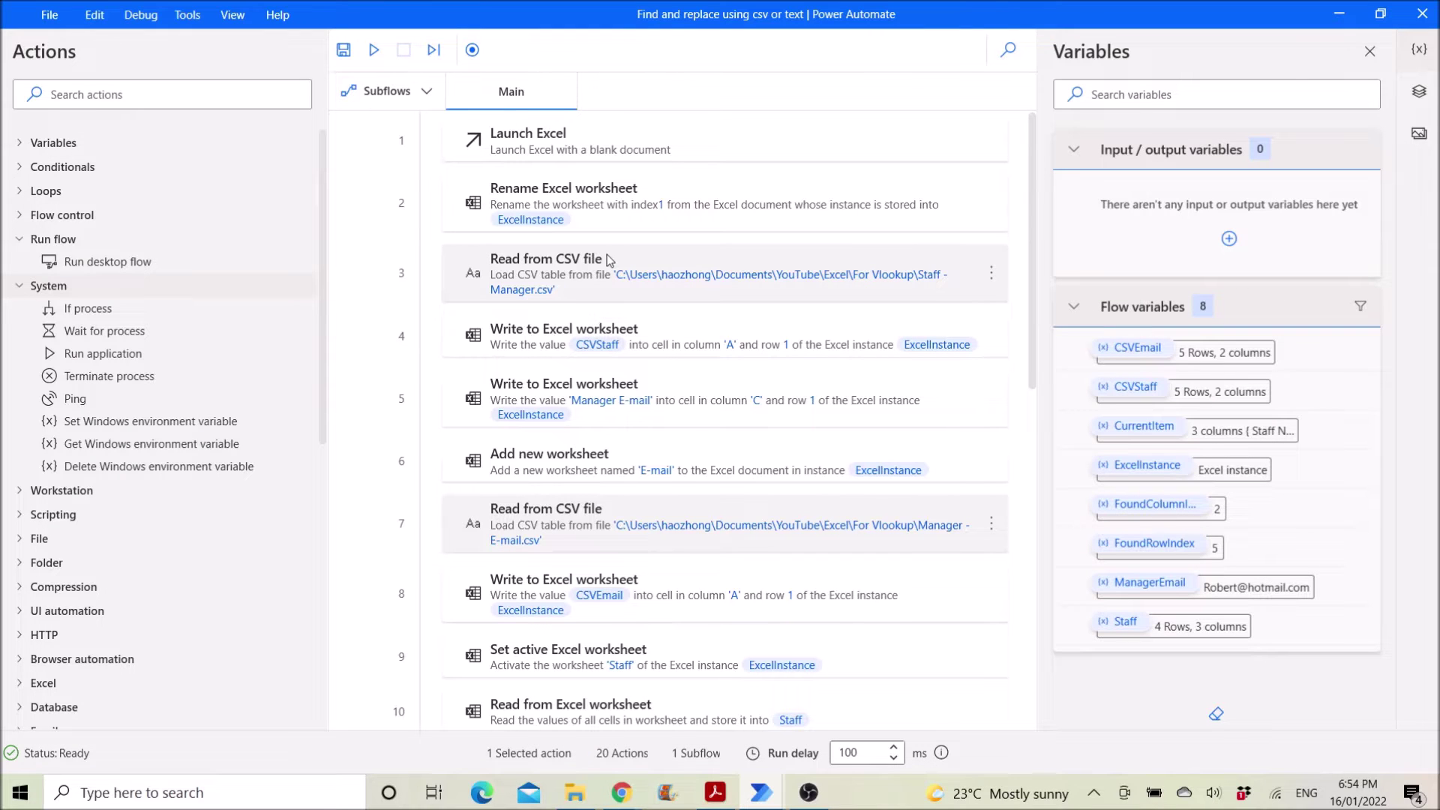
pyautogui.doubleClick(778, 155)
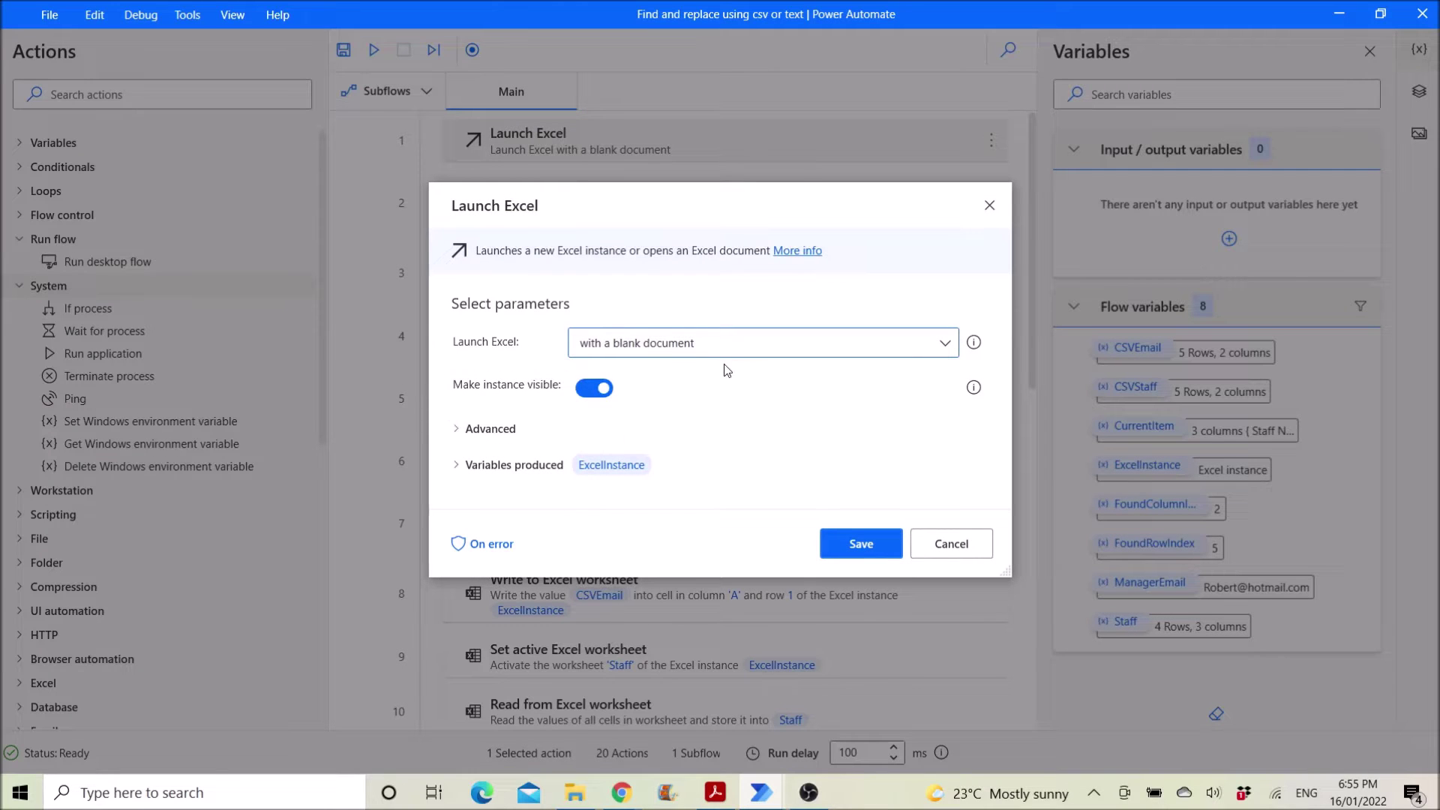
pyautogui.click(456, 431)
pyautogui.click(456, 431)
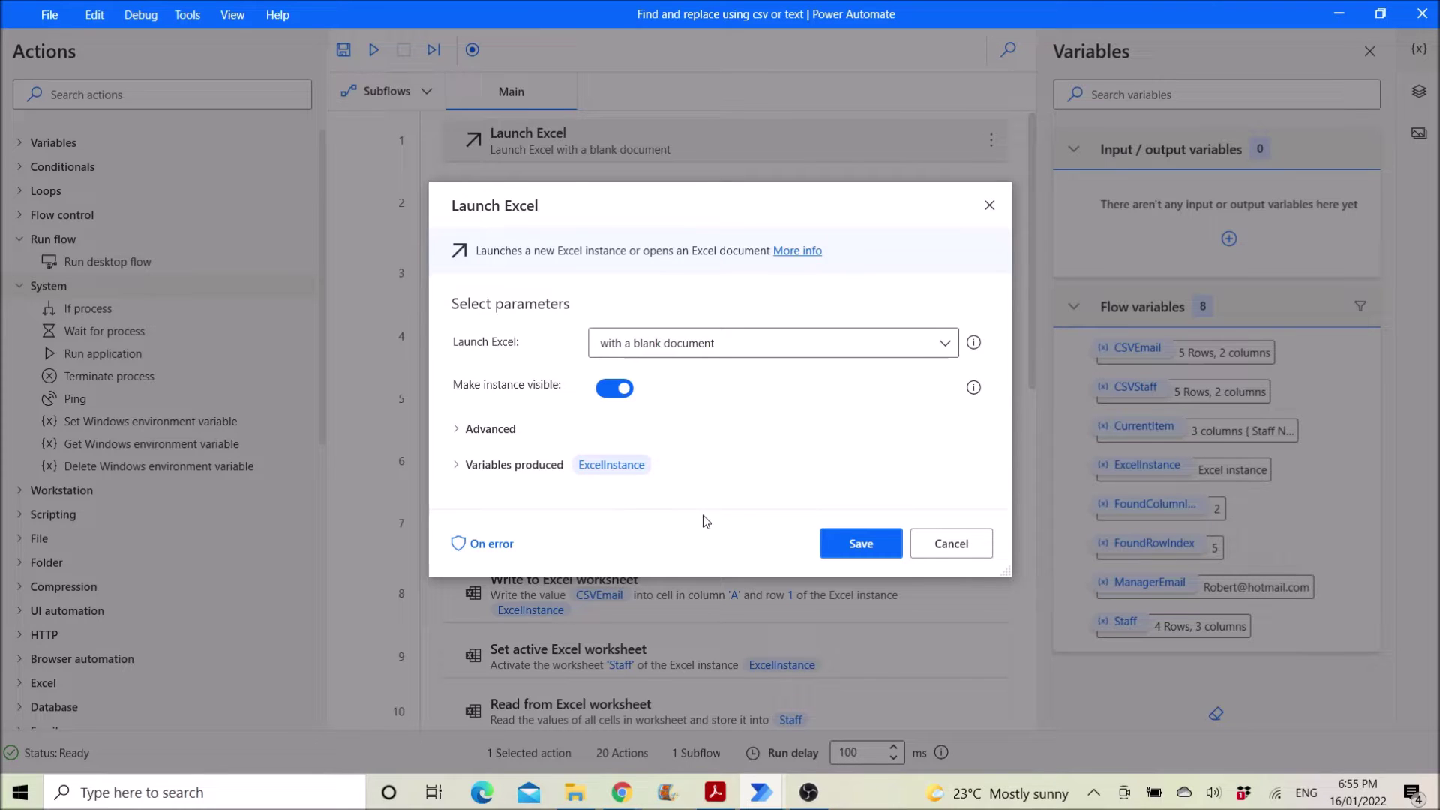
pyautogui.click(979, 543)
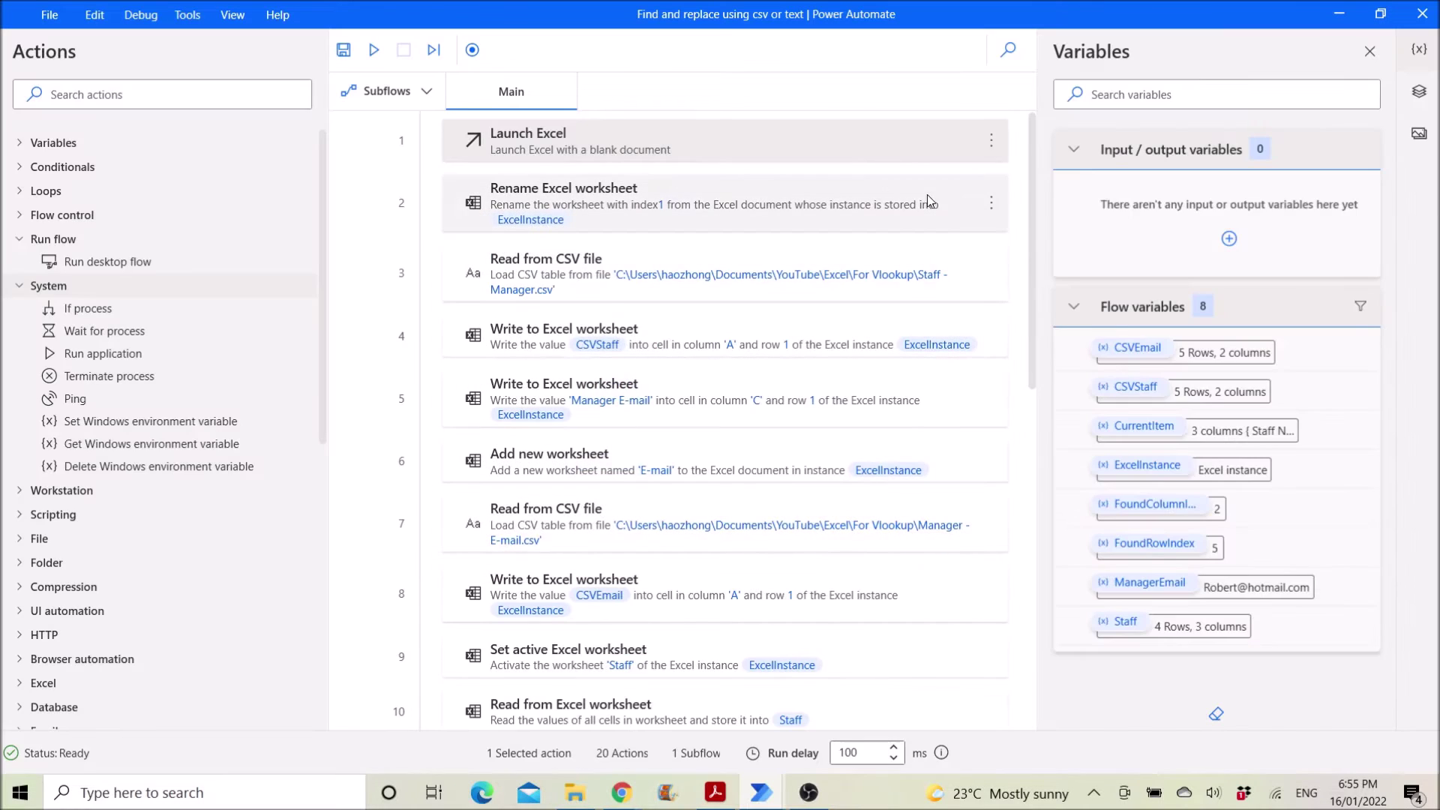
pyautogui.doubleClick(886, 230)
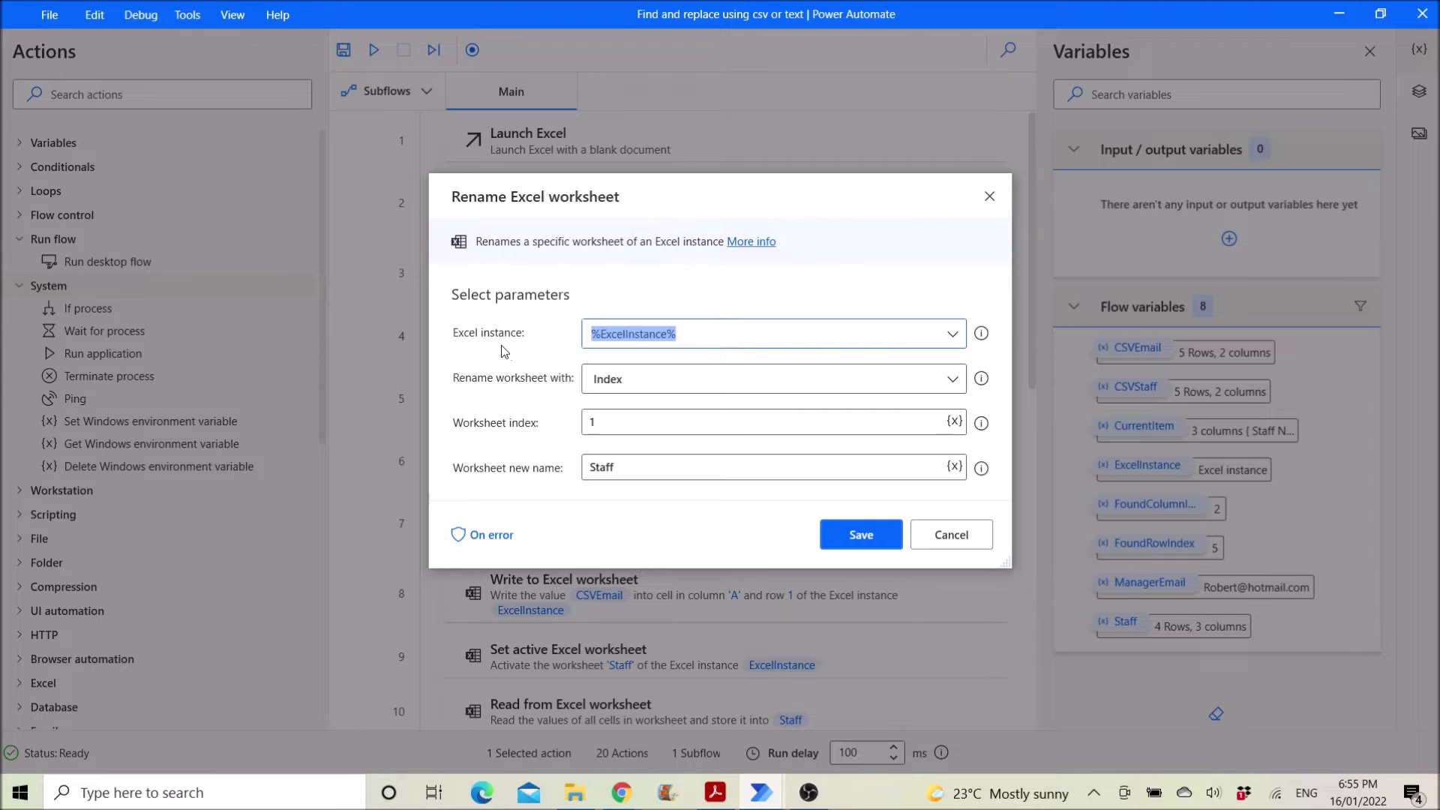
pyautogui.click(588, 421)
pyautogui.write('1')
pyautogui.click(555, 439)
pyautogui.click(949, 537)
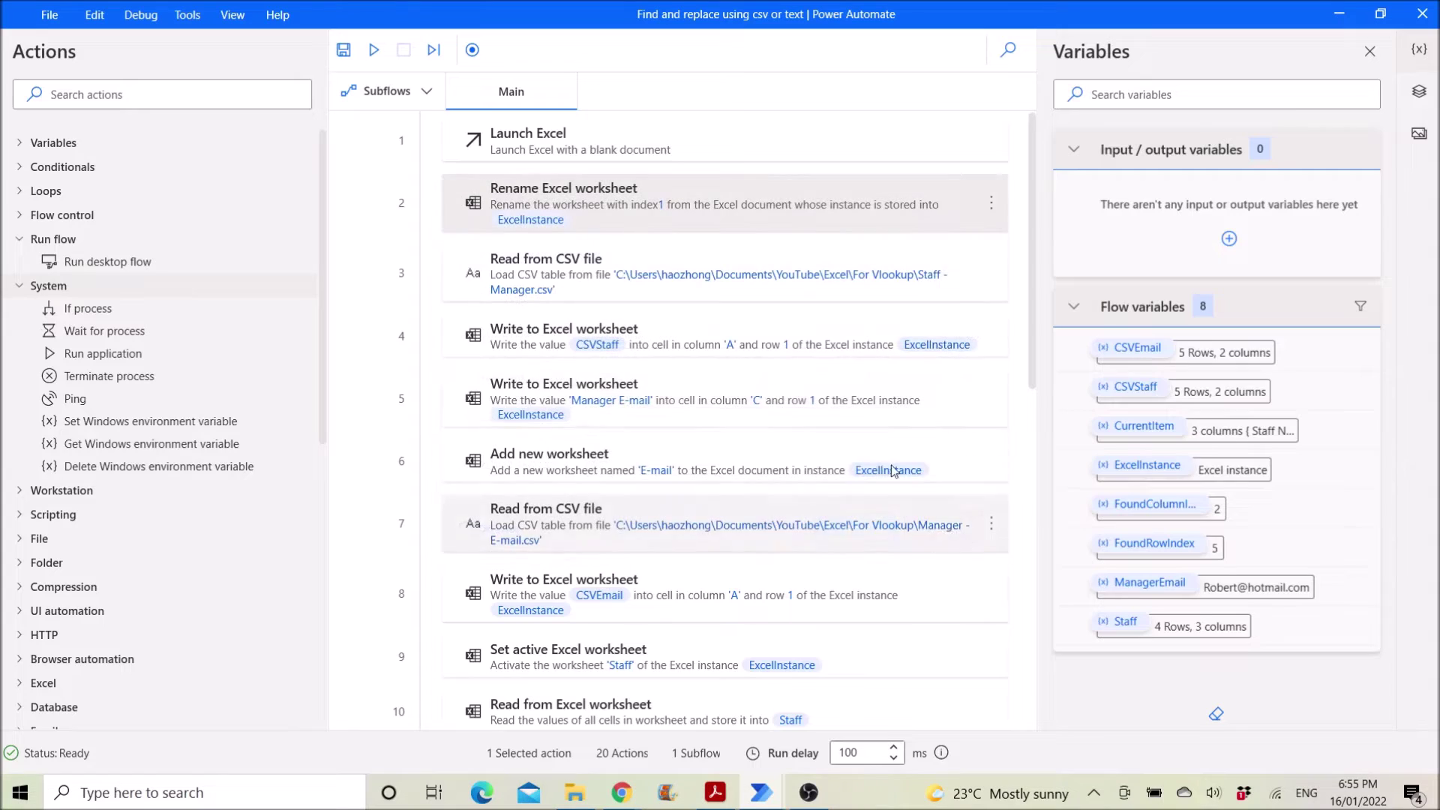
pyautogui.doubleClick(796, 298)
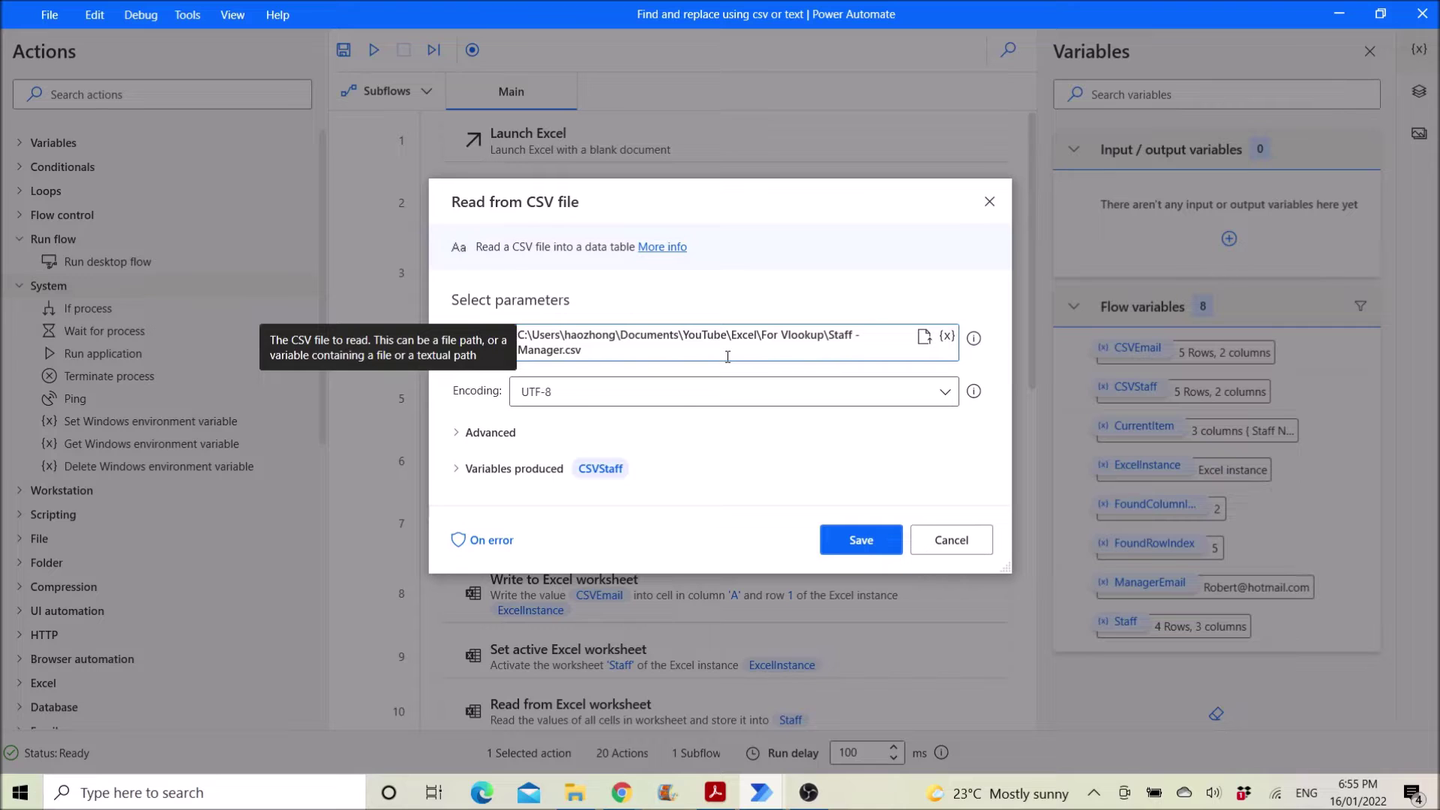
pyautogui.click(462, 435)
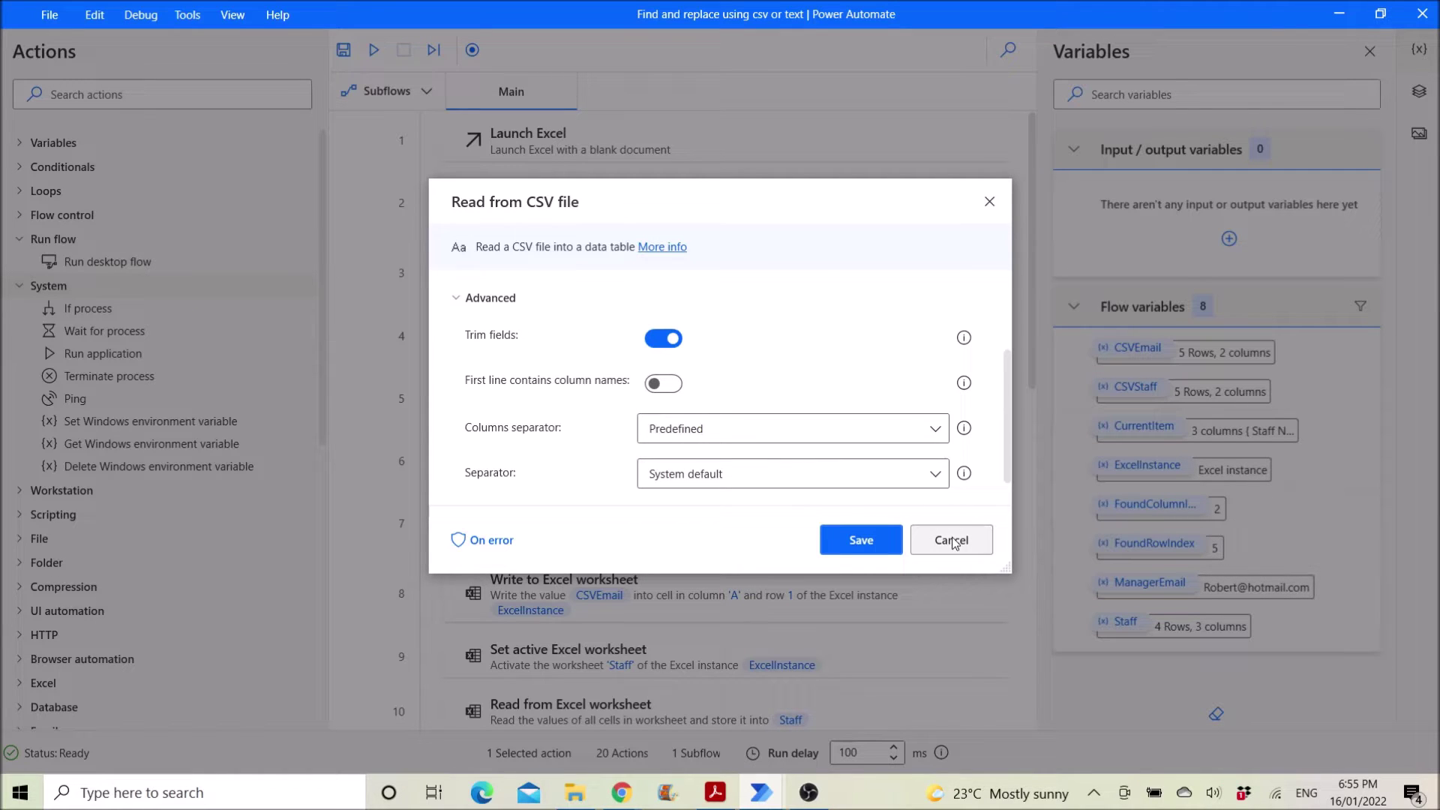
pyautogui.click(462, 299)
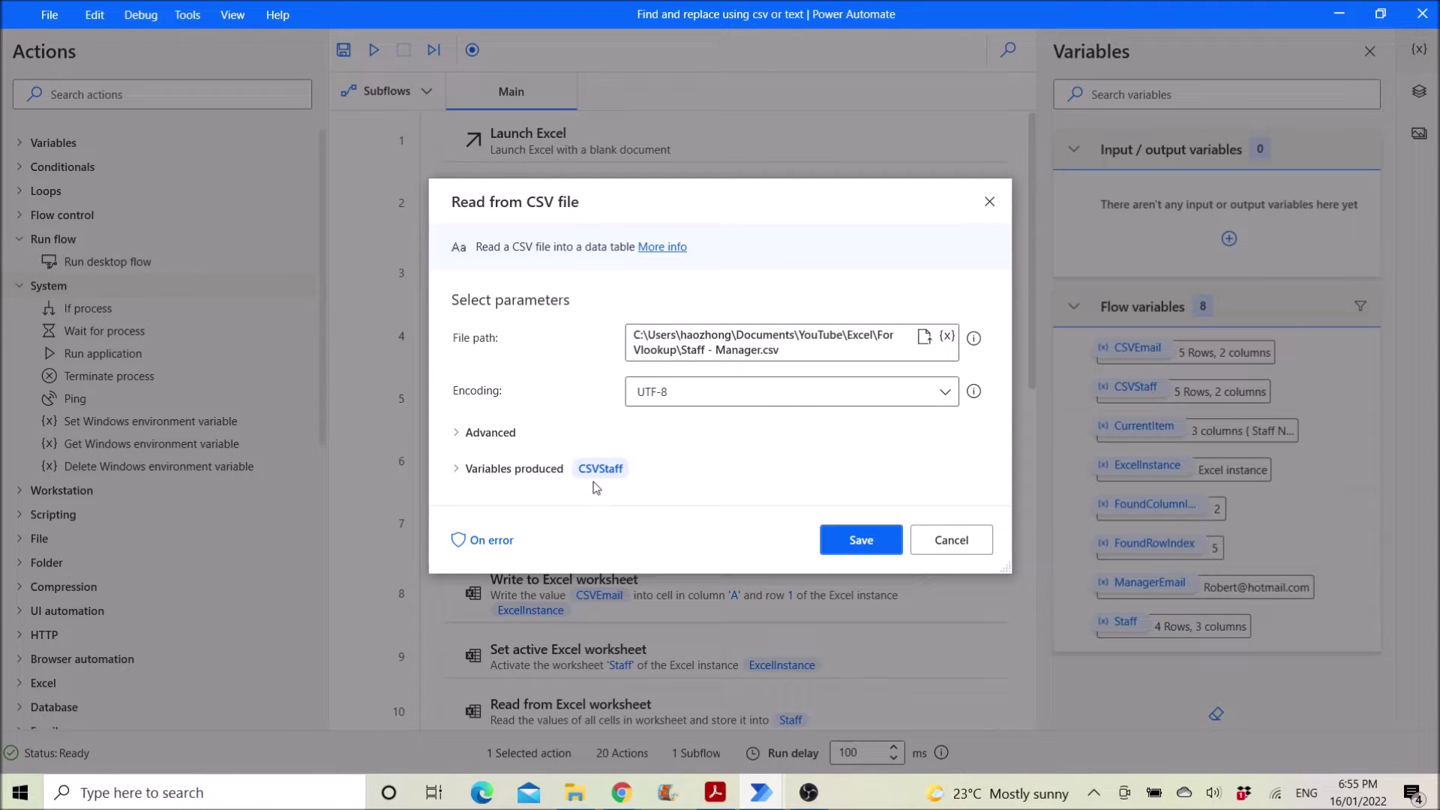
pyautogui.click(950, 539)
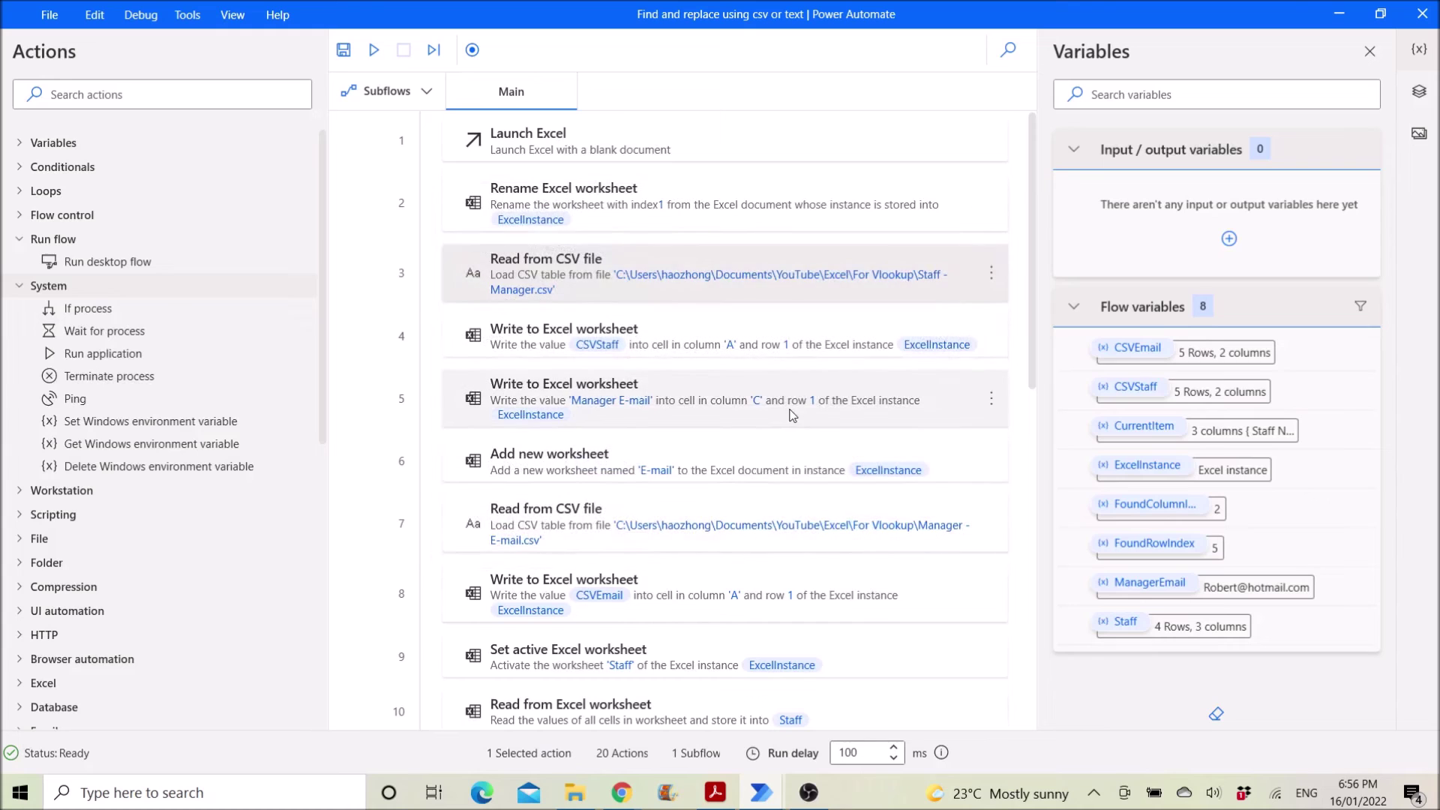
pyautogui.doubleClick(736, 328)
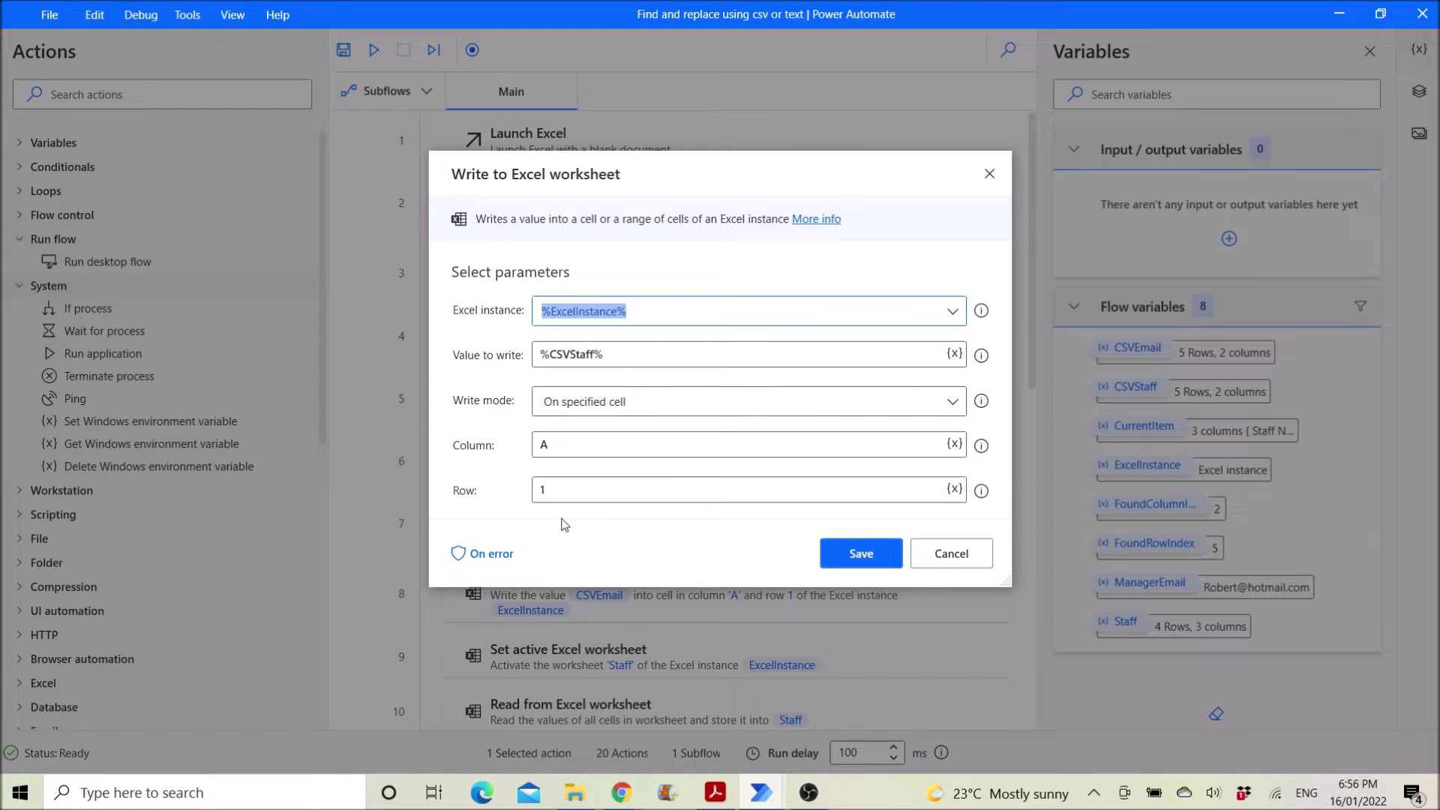
# - Cancel both Write to Excel worksheet actions unchanged, including the Manager E-mail column C one, then show the For Vlookup folder
pyautogui.click(949, 563)
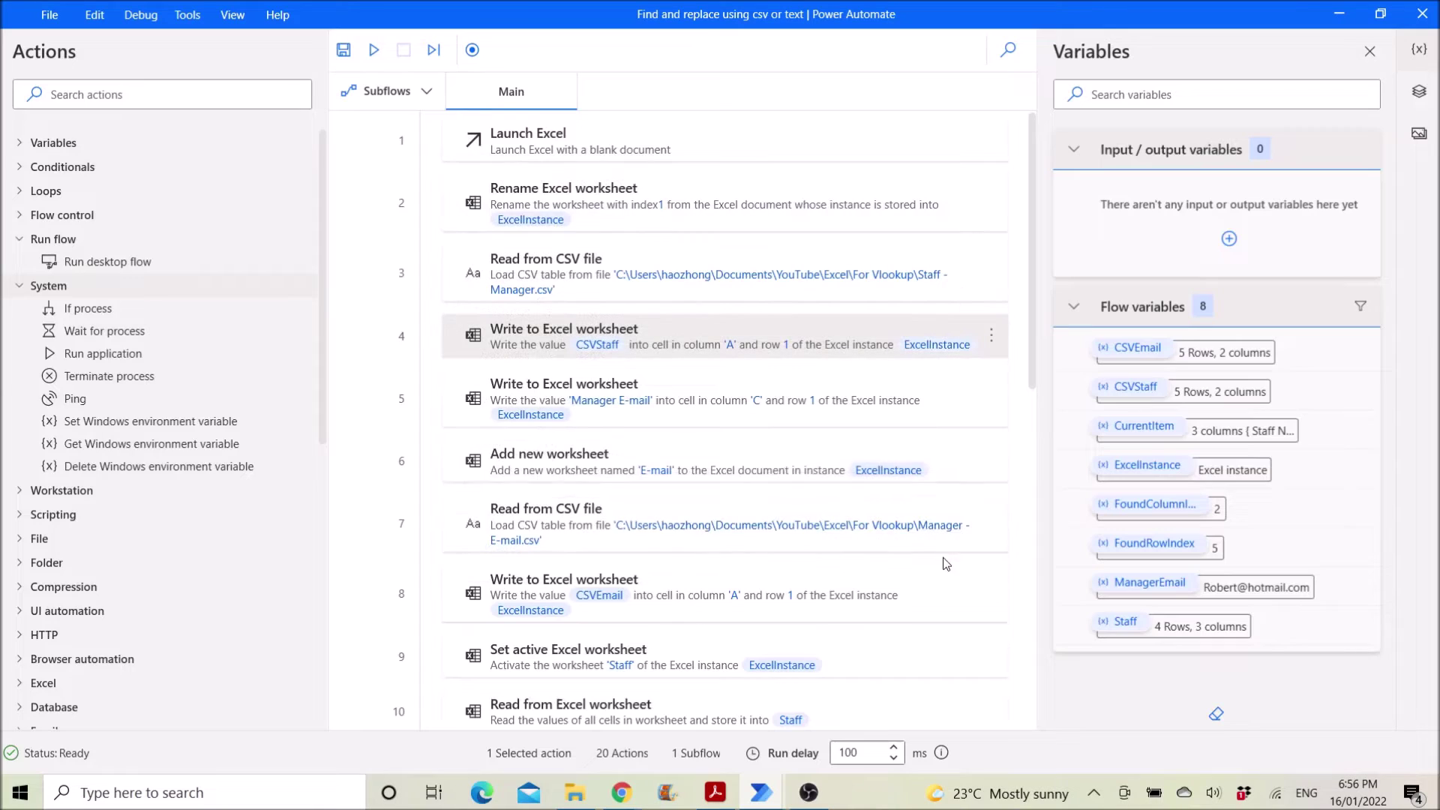
pyautogui.doubleClick(701, 421)
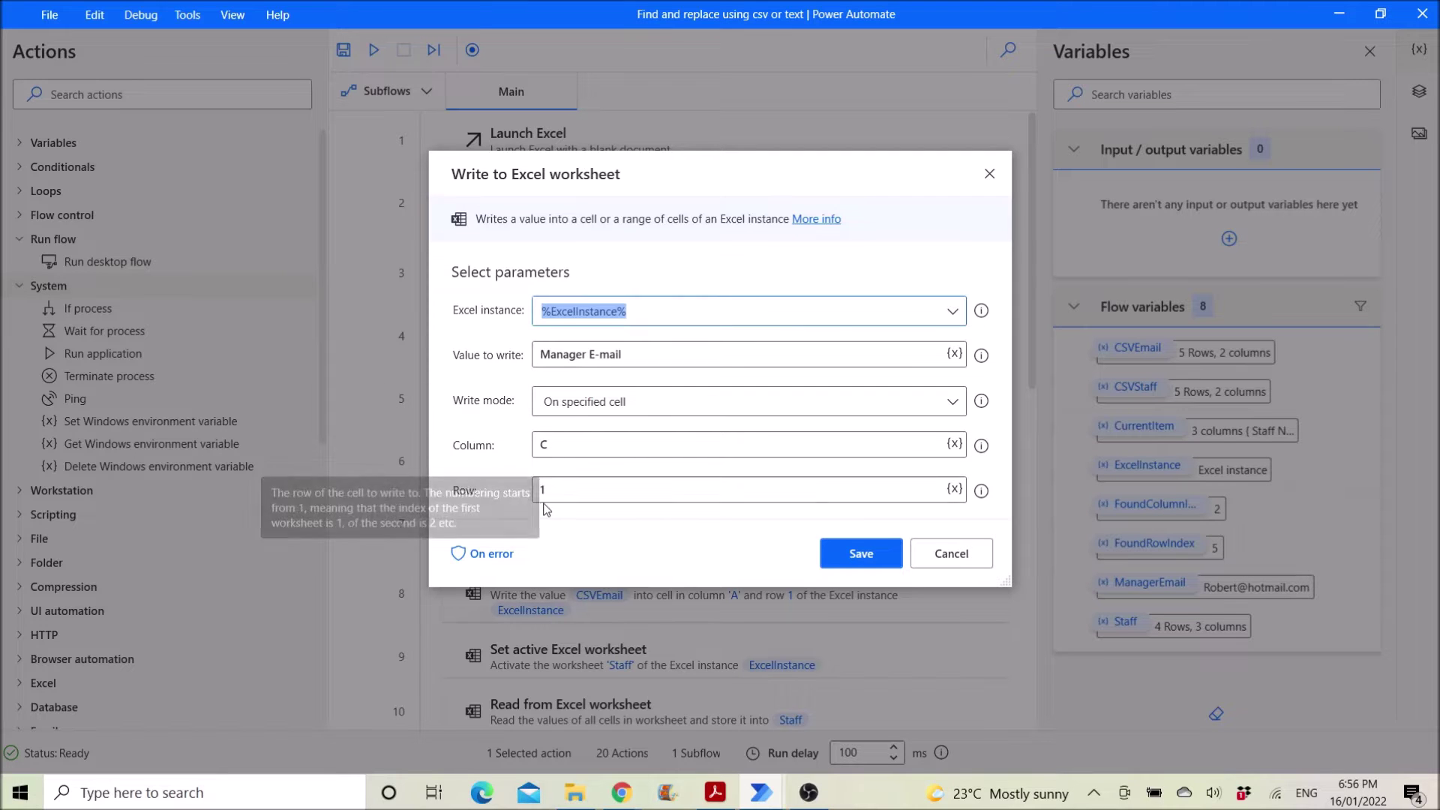
pyautogui.click(947, 553)
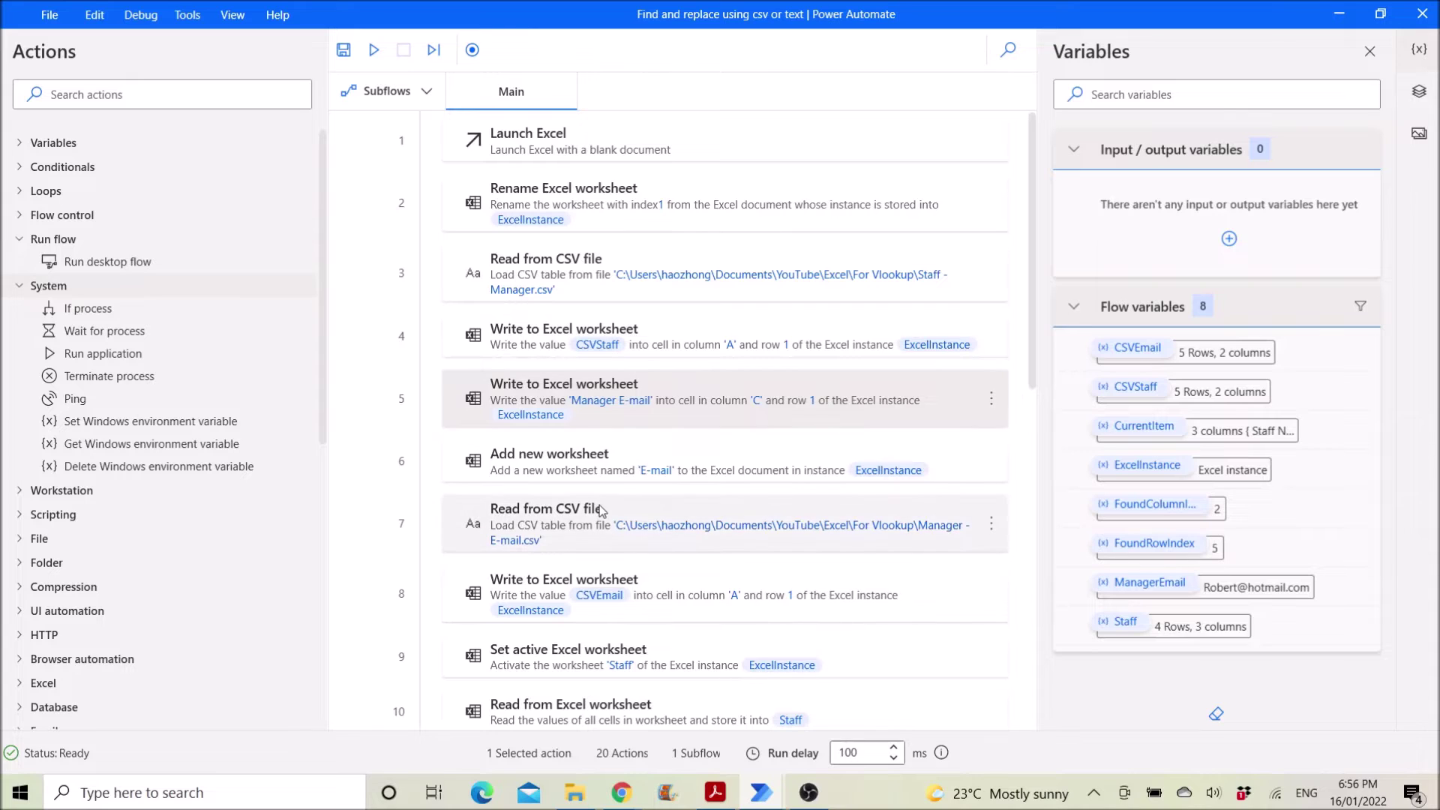
pyautogui.click(576, 795)
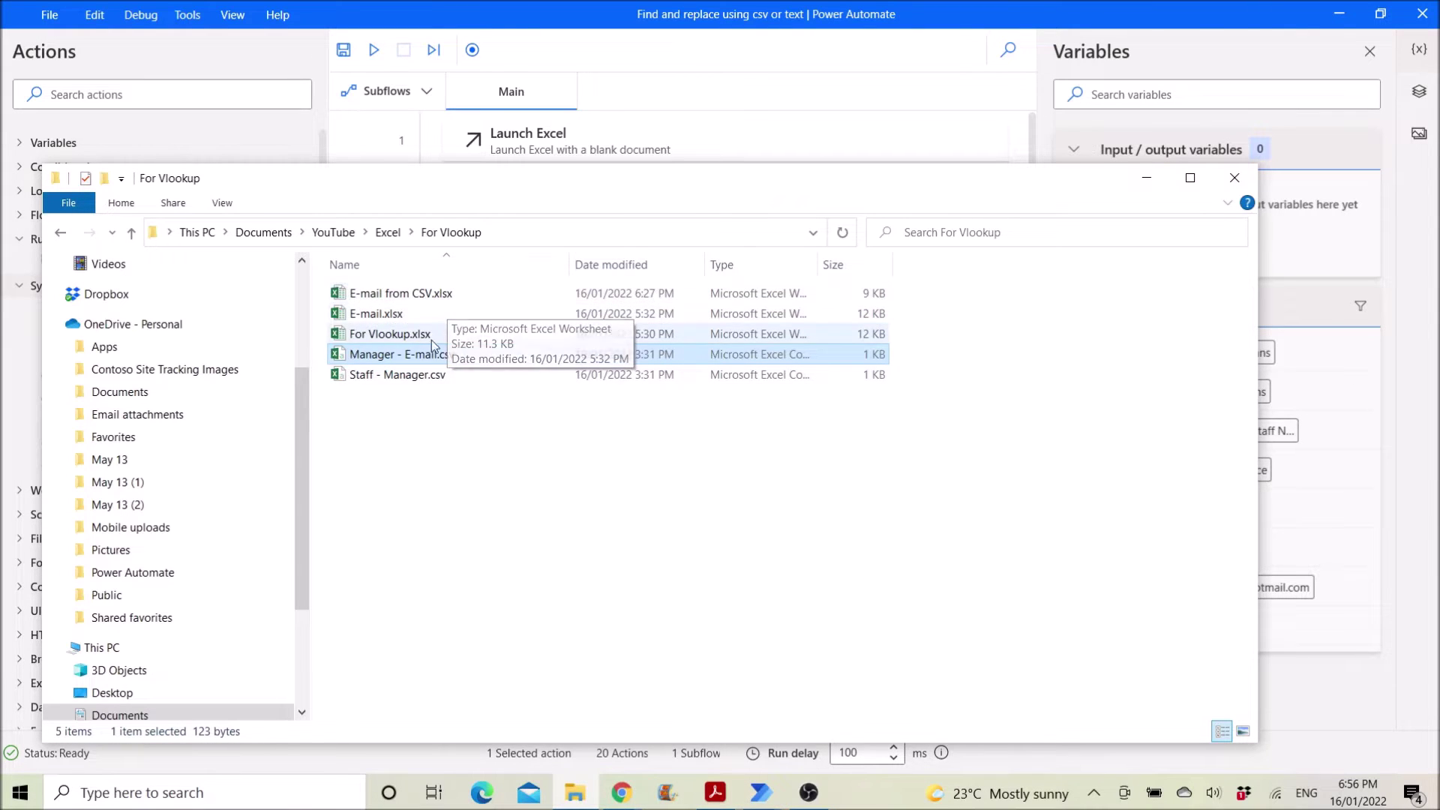
# - Open E-mail from CSV.xlsx, autofit columns B and C, and clear the e-mails in C2:C5
pyautogui.doubleClick(420, 294)
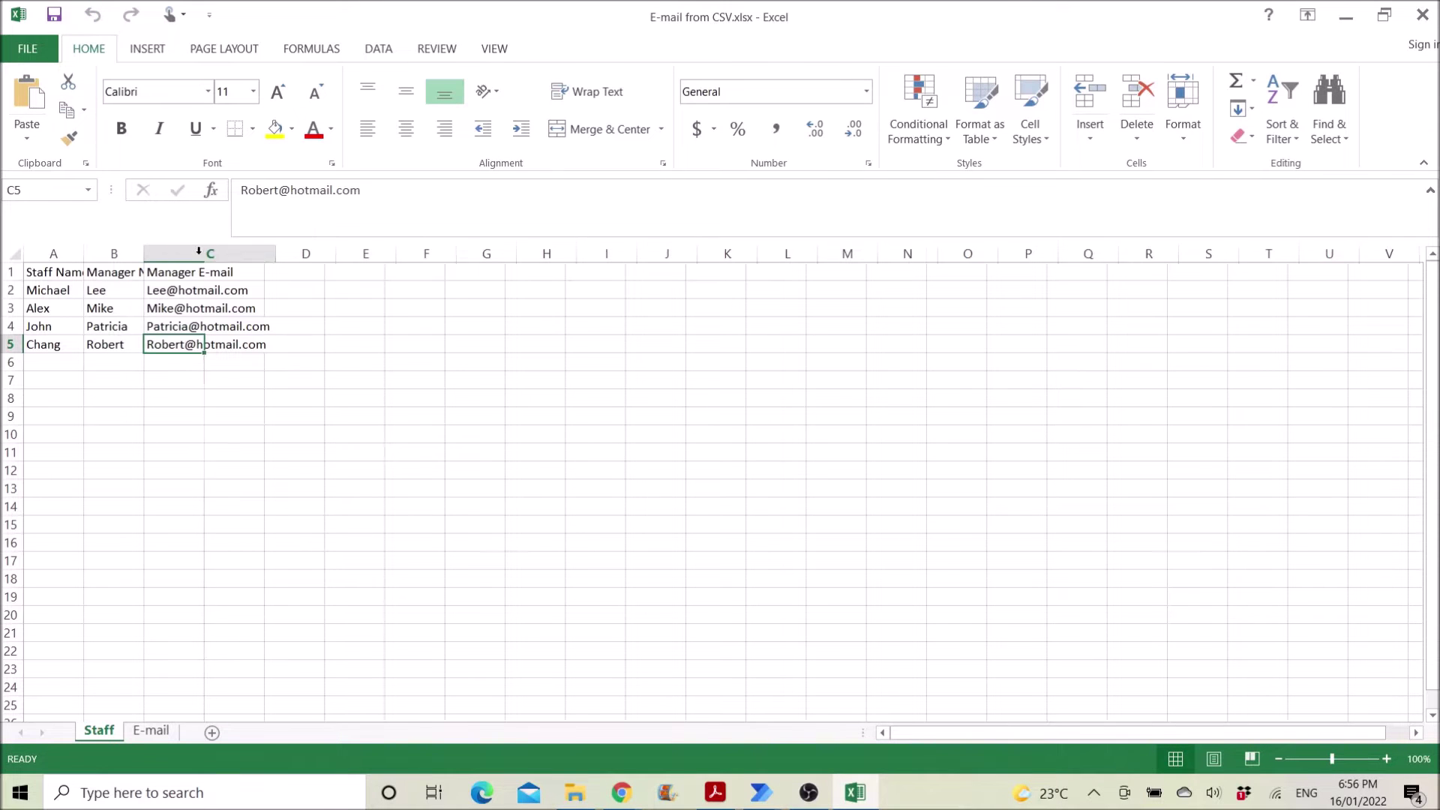
pyautogui.doubleClick(204, 254)
pyautogui.doubleClick(147, 256)
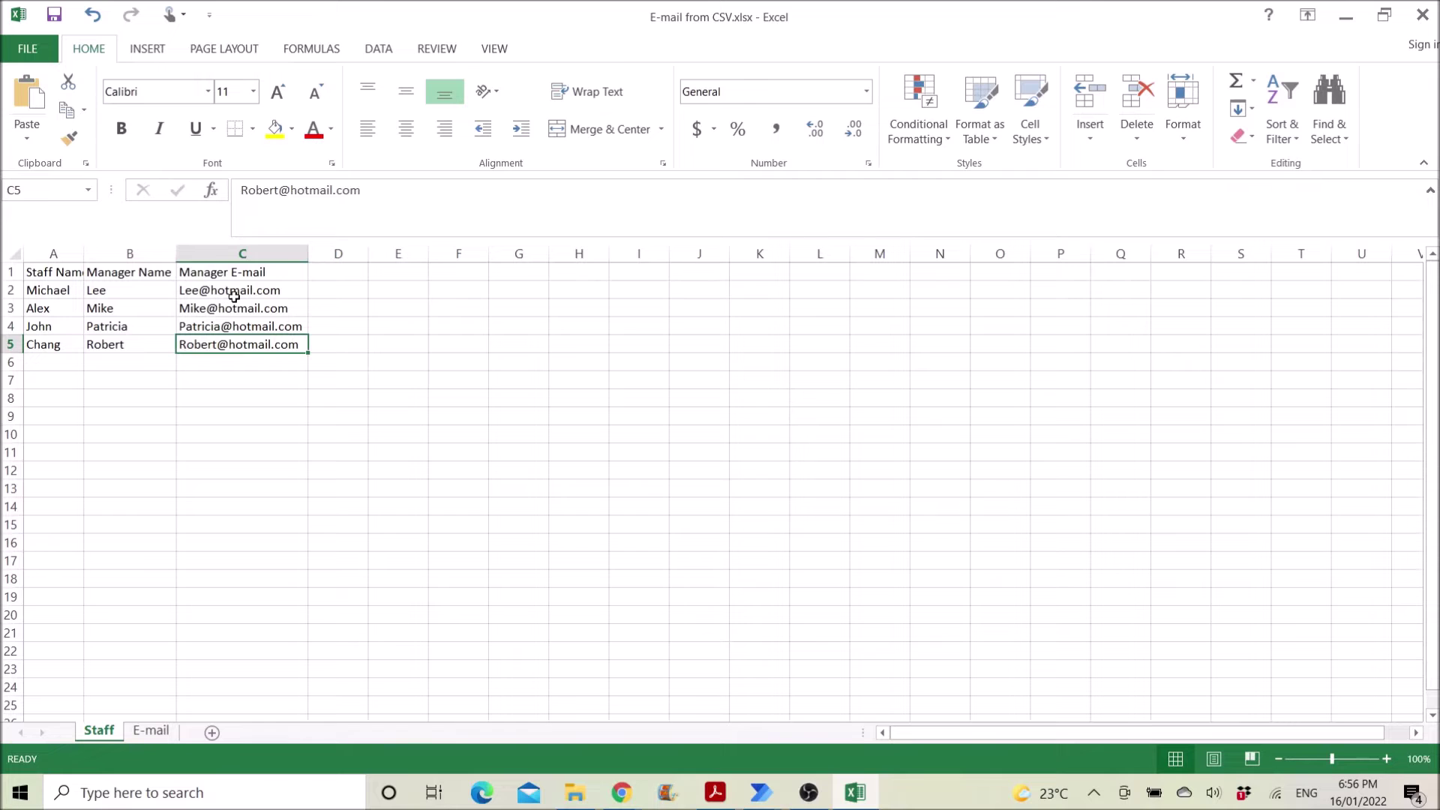
pyautogui.moveTo(232, 294); pyautogui.dragTo(242, 346)
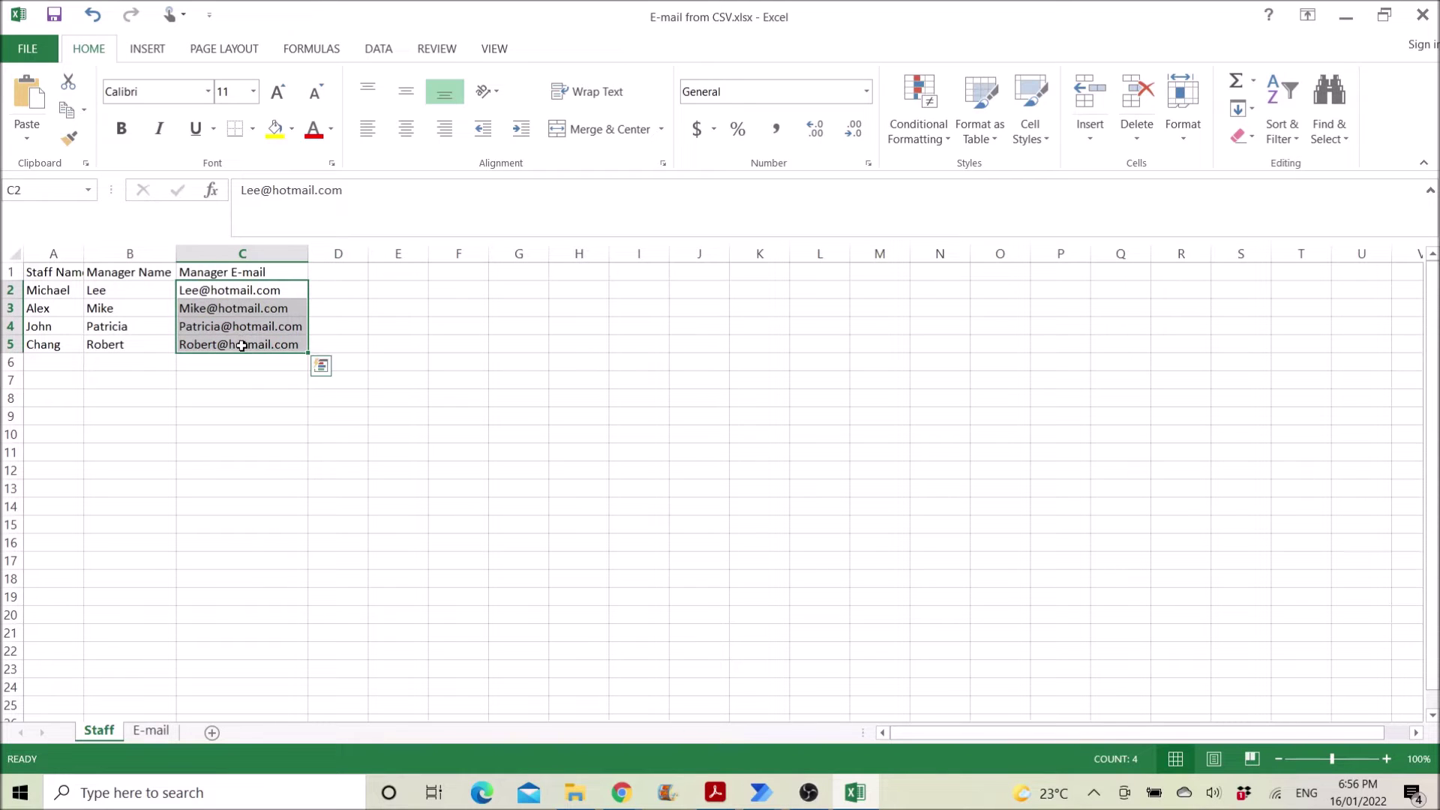
pyautogui.press('Delete')
pyautogui.click(216, 273)
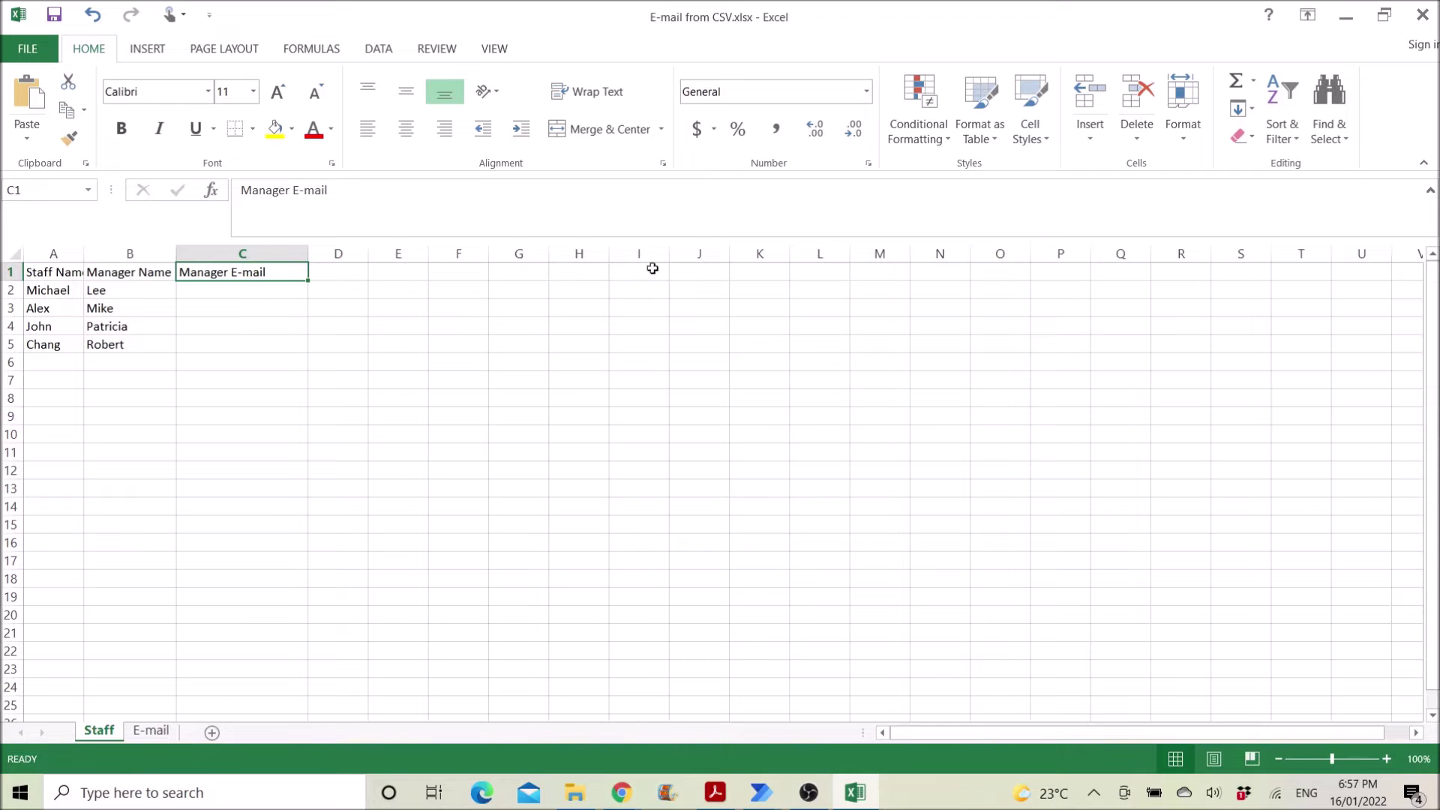
# - Close the workbook without saving and return to the Power Automate flow
pyautogui.click(1425, 16)
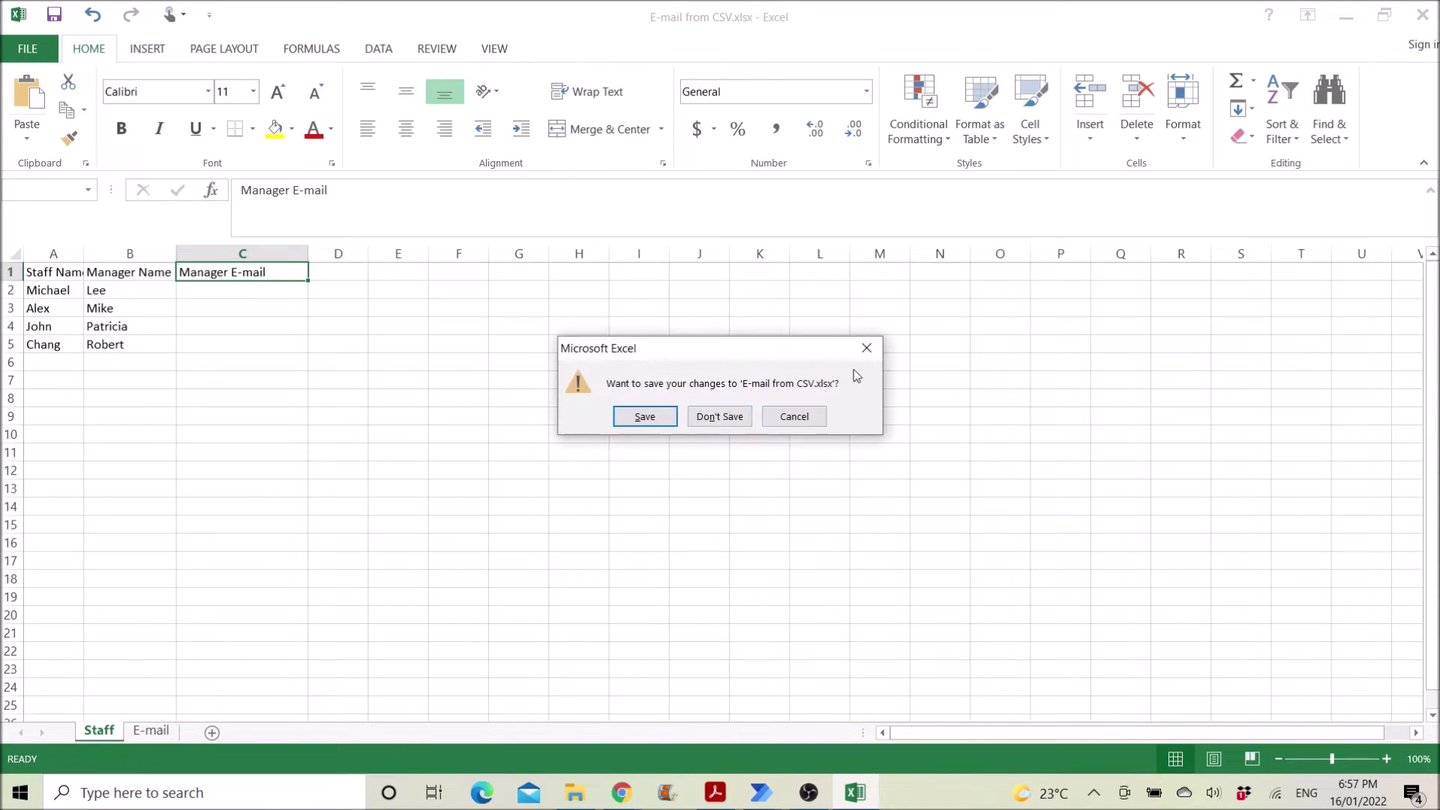
pyautogui.click(706, 421)
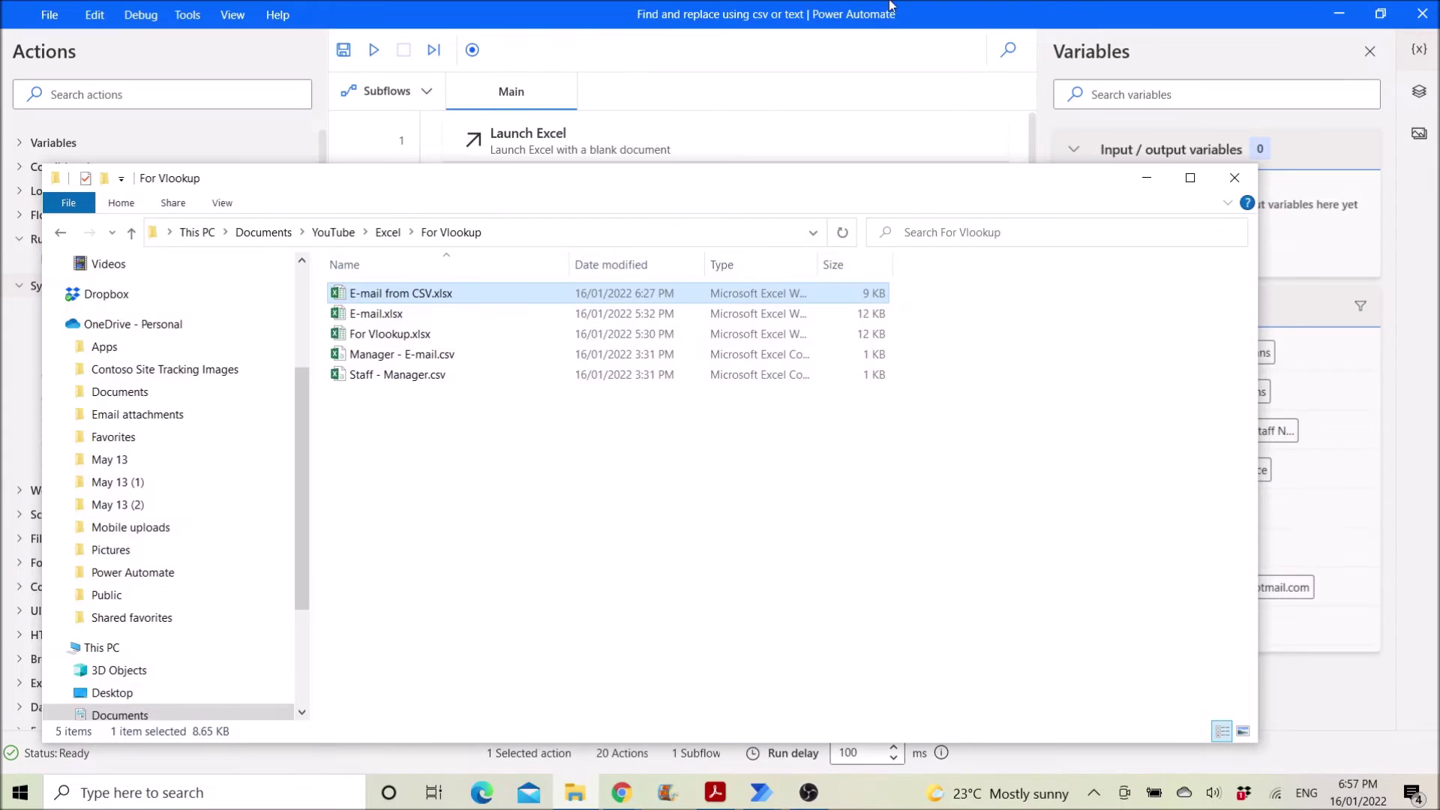
pyautogui.hotkey('alt', 'Tab')
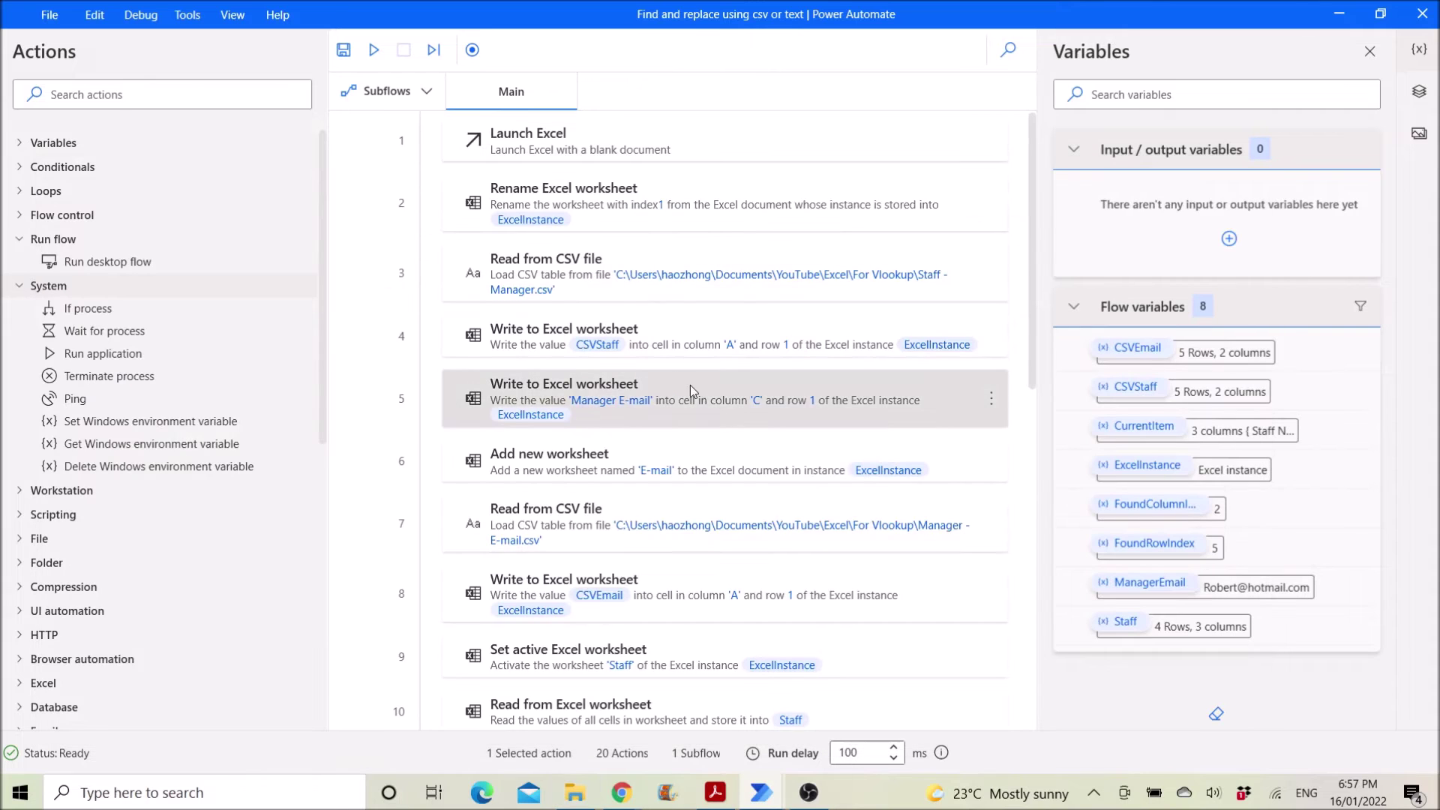
pyautogui.doubleClick(723, 444)
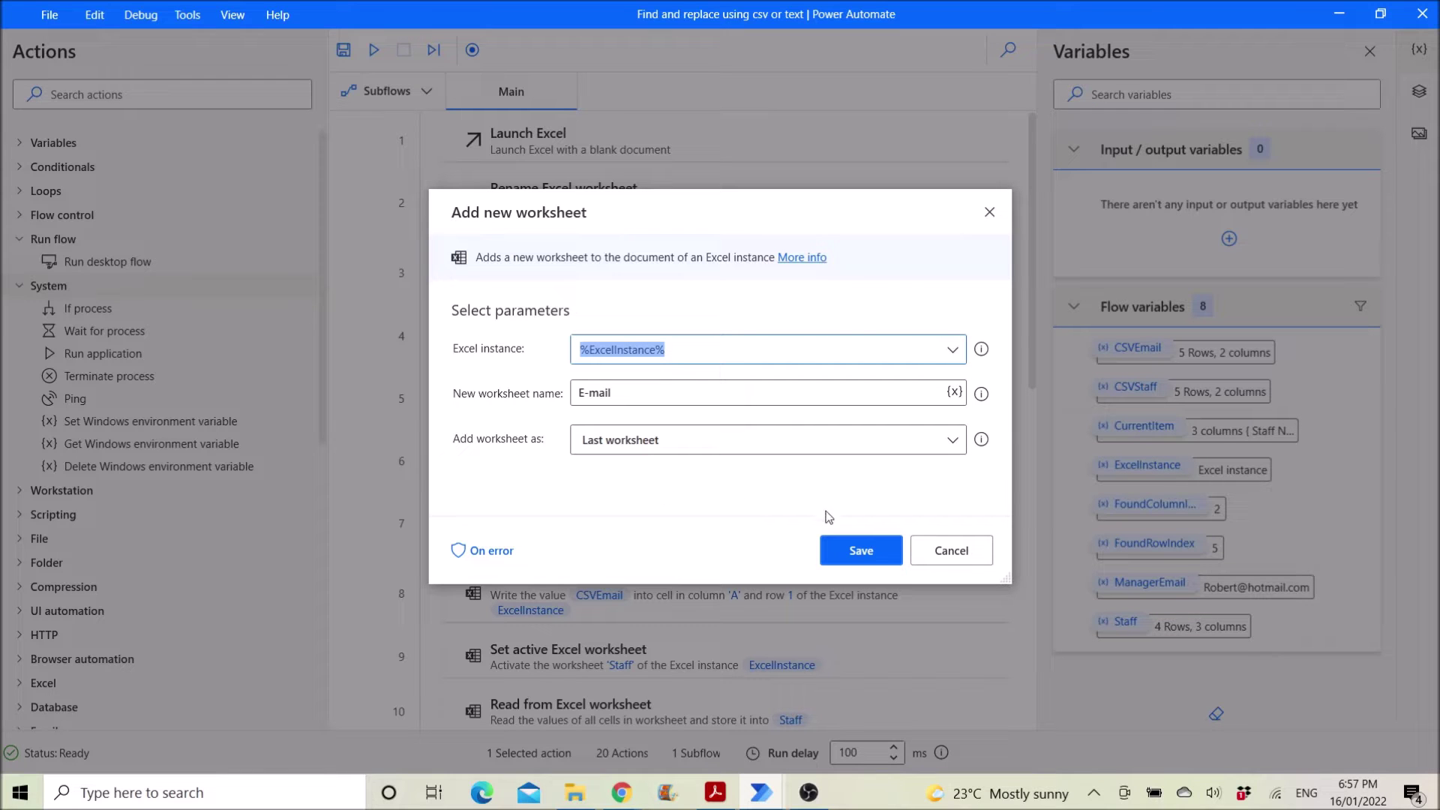
pyautogui.click(947, 548)
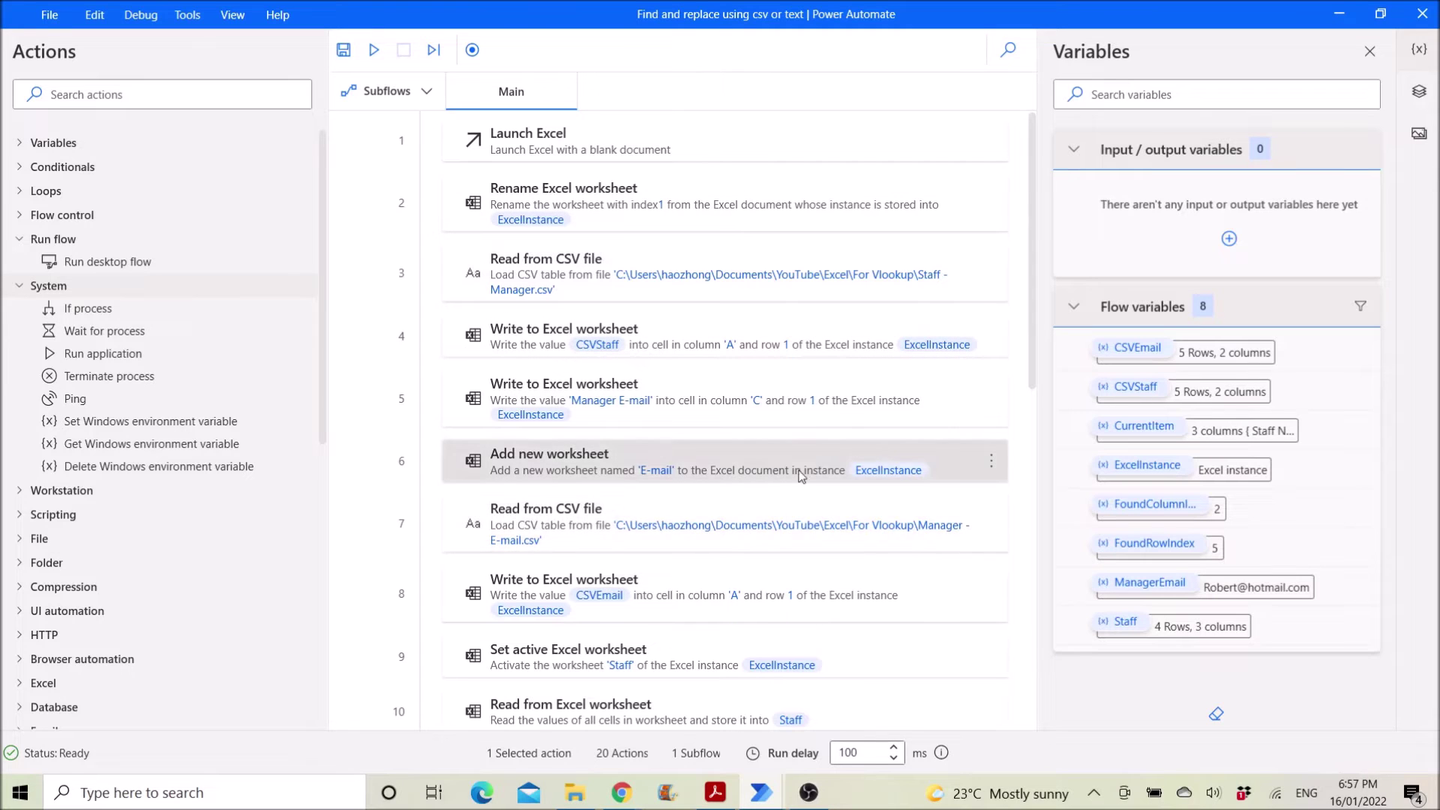
pyautogui.doubleClick(676, 539)
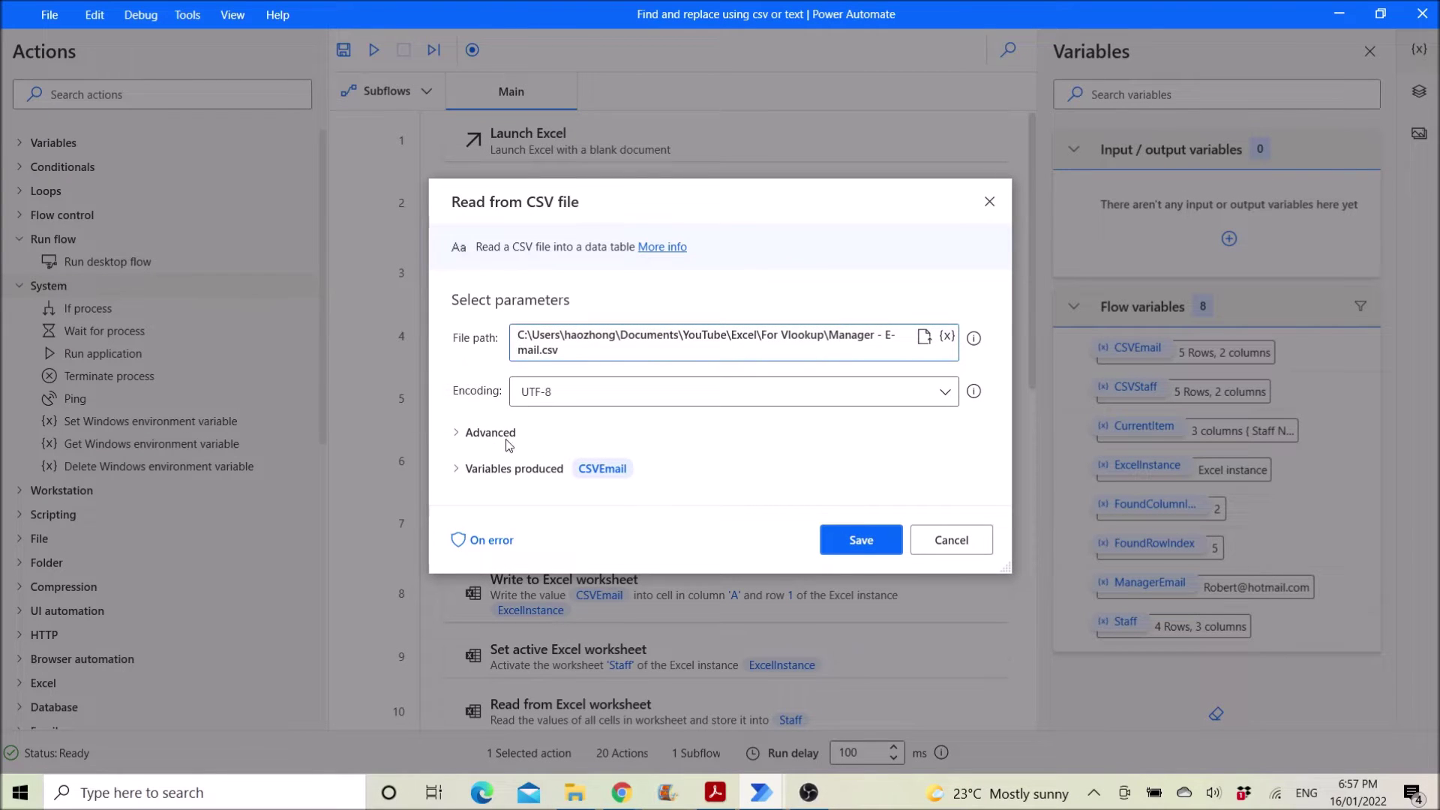
pyautogui.click(463, 435)
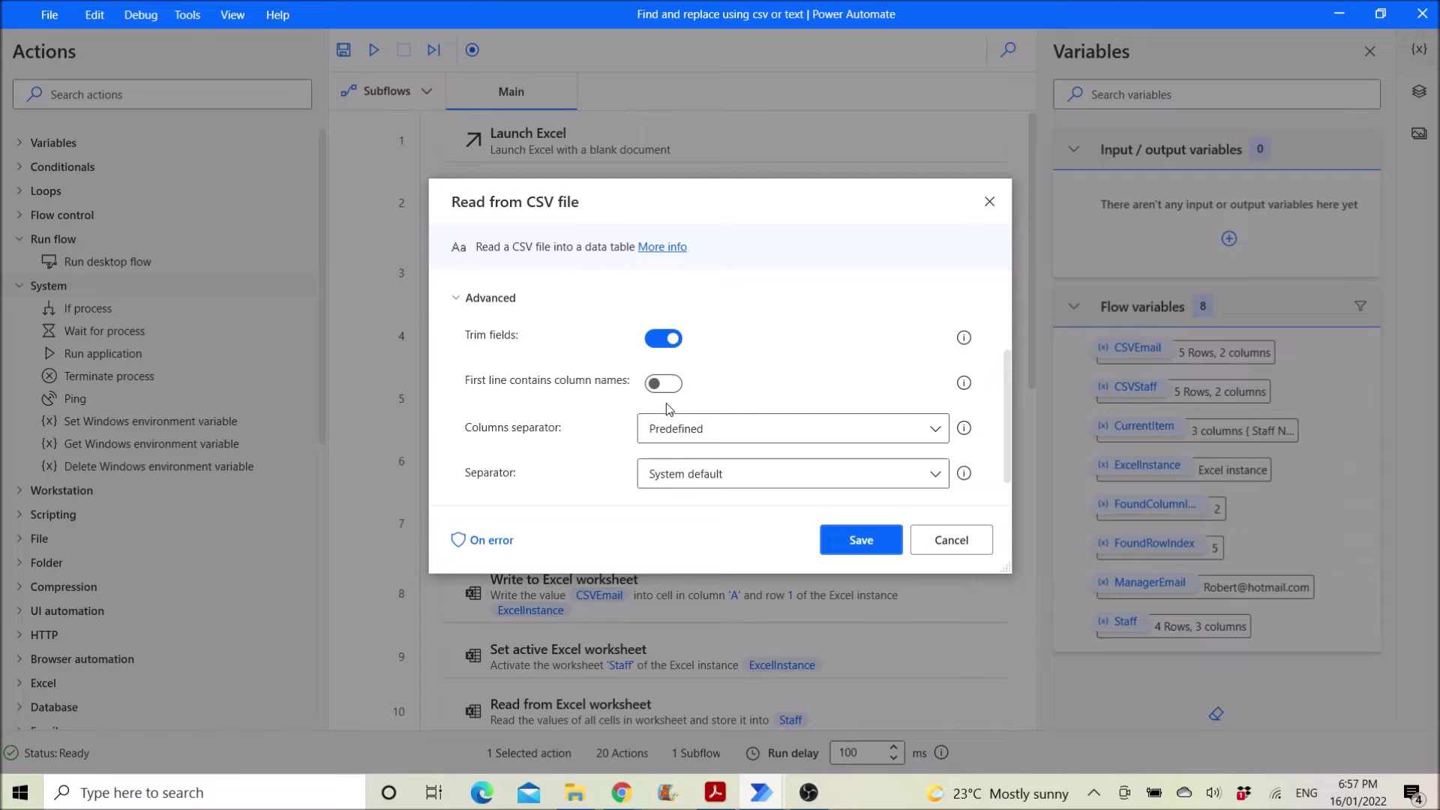
pyautogui.click(944, 541)
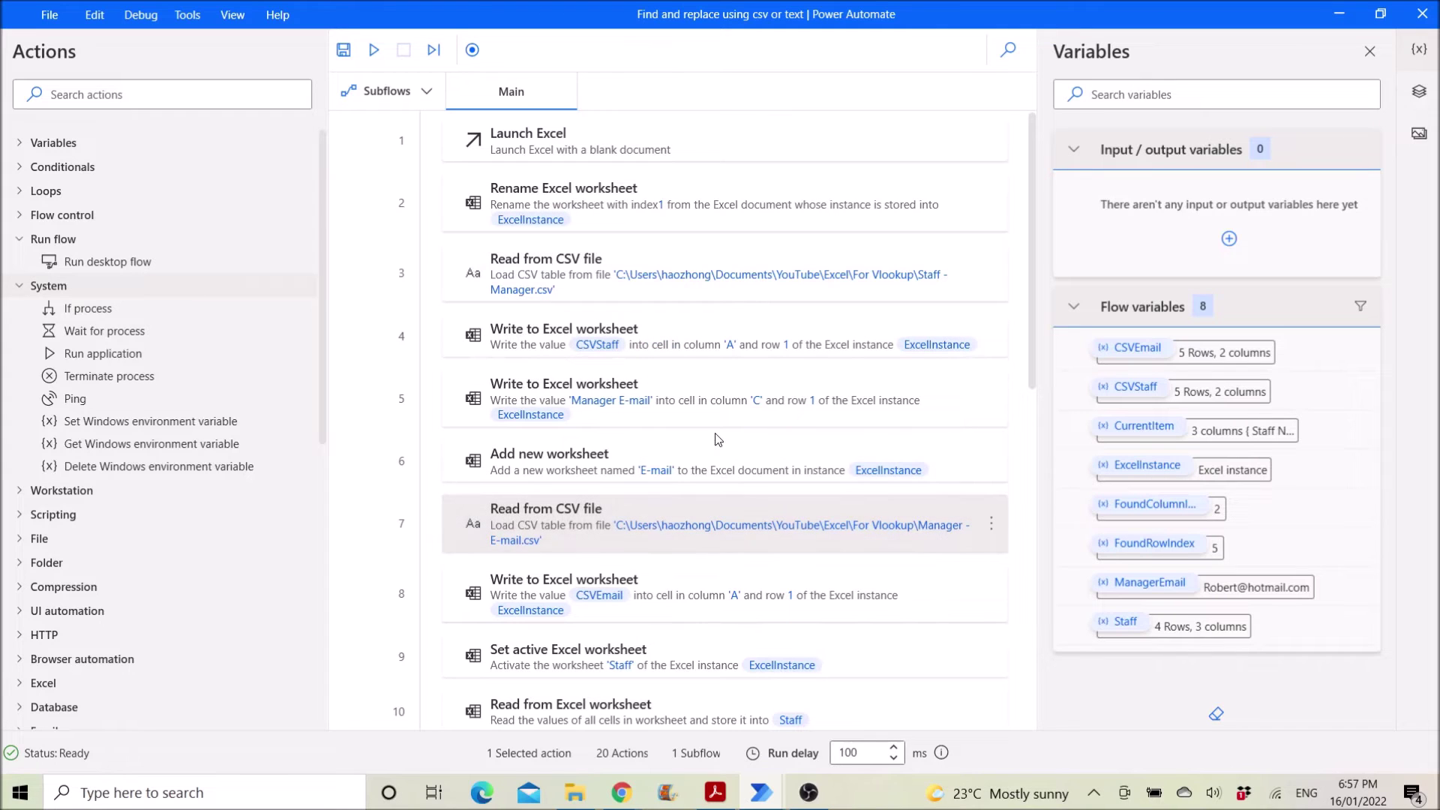
pyautogui.doubleClick(587, 534)
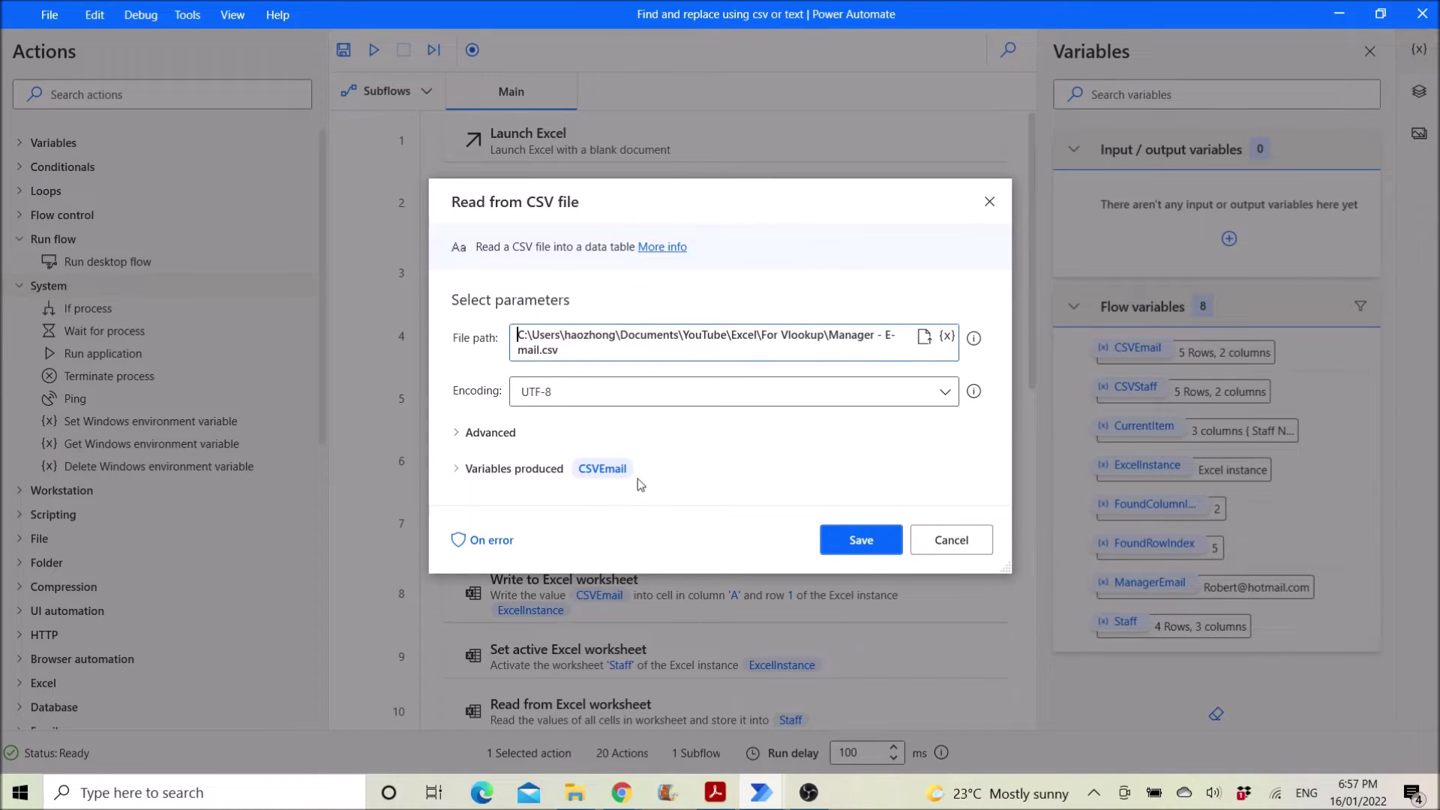
pyautogui.click(930, 542)
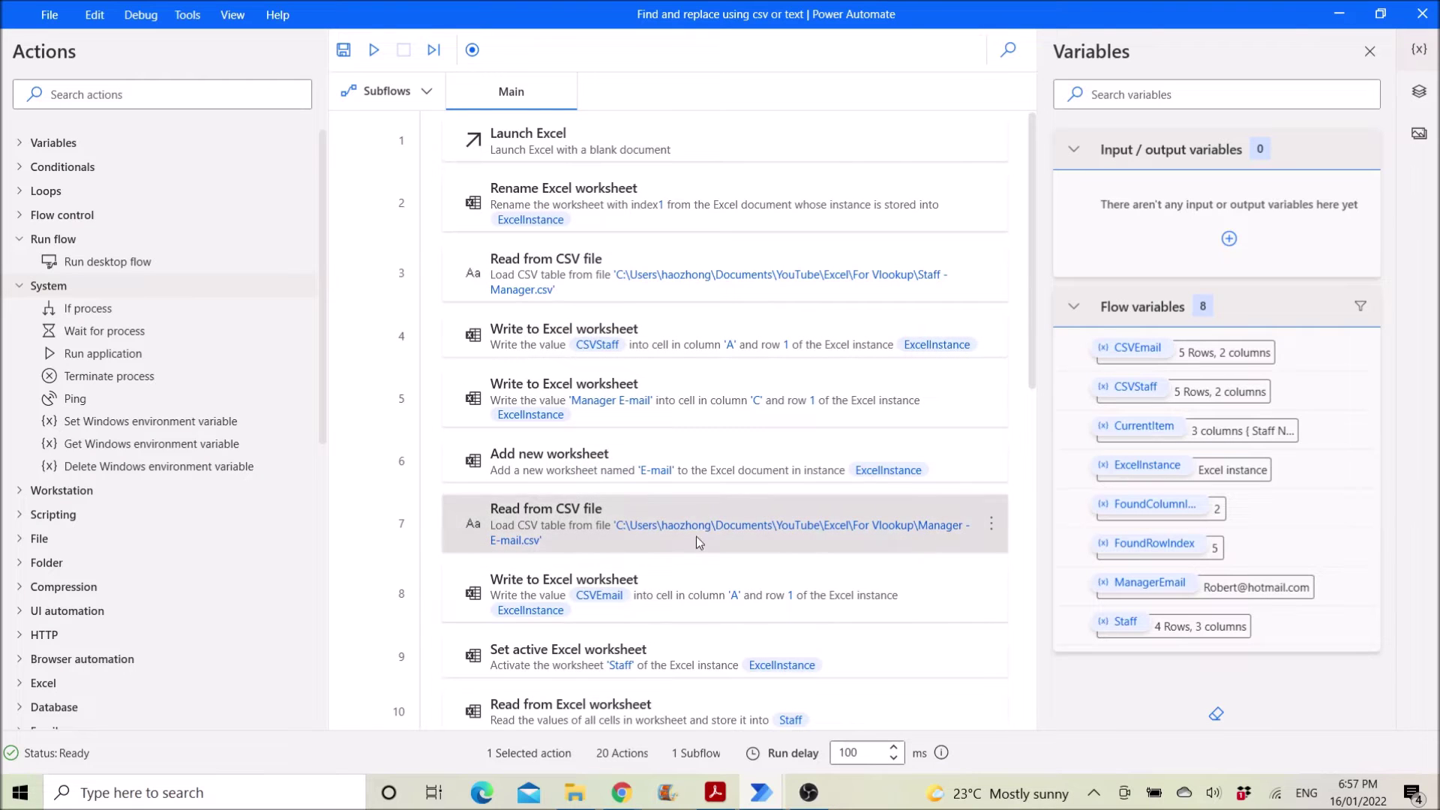
pyautogui.doubleClick(714, 607)
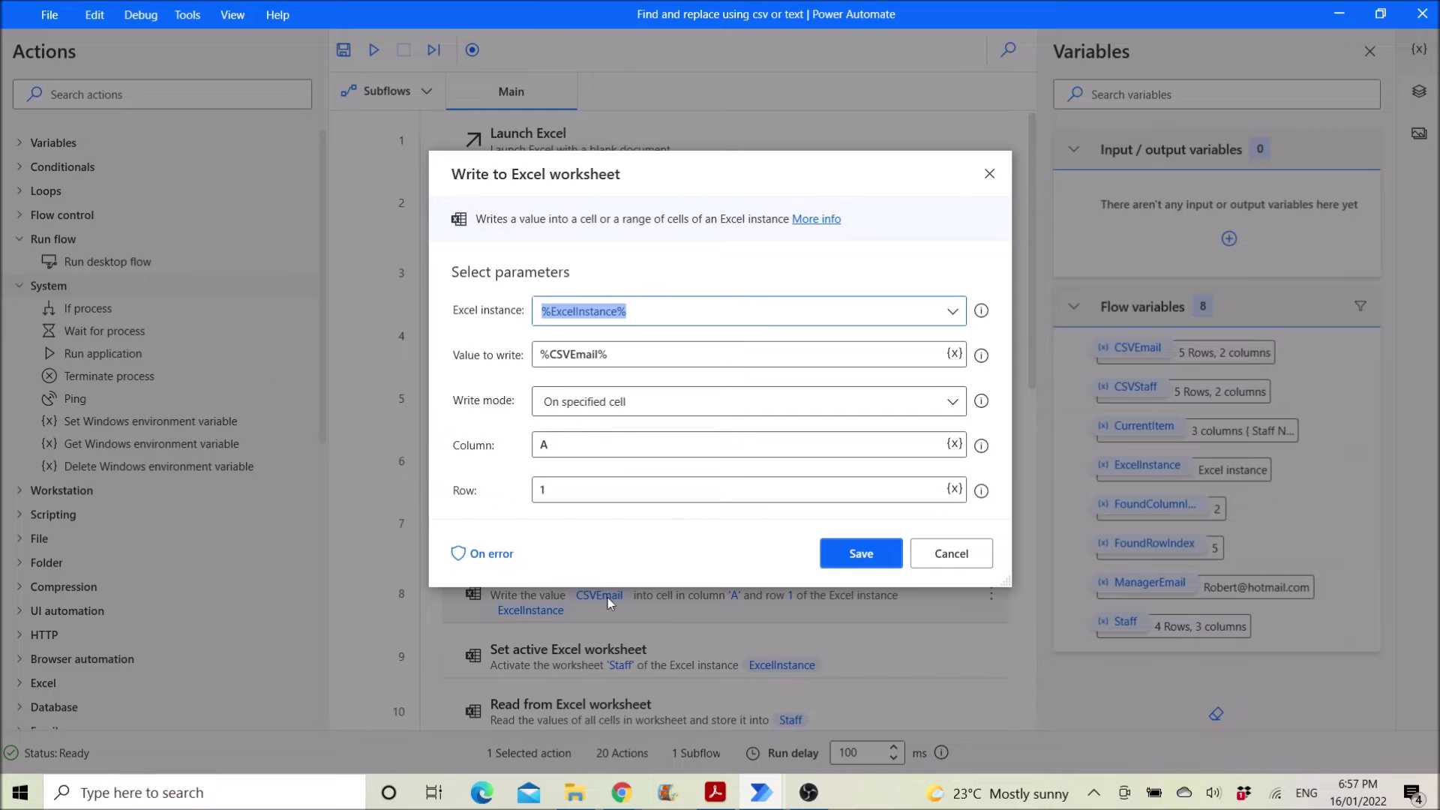
pyautogui.click(947, 556)
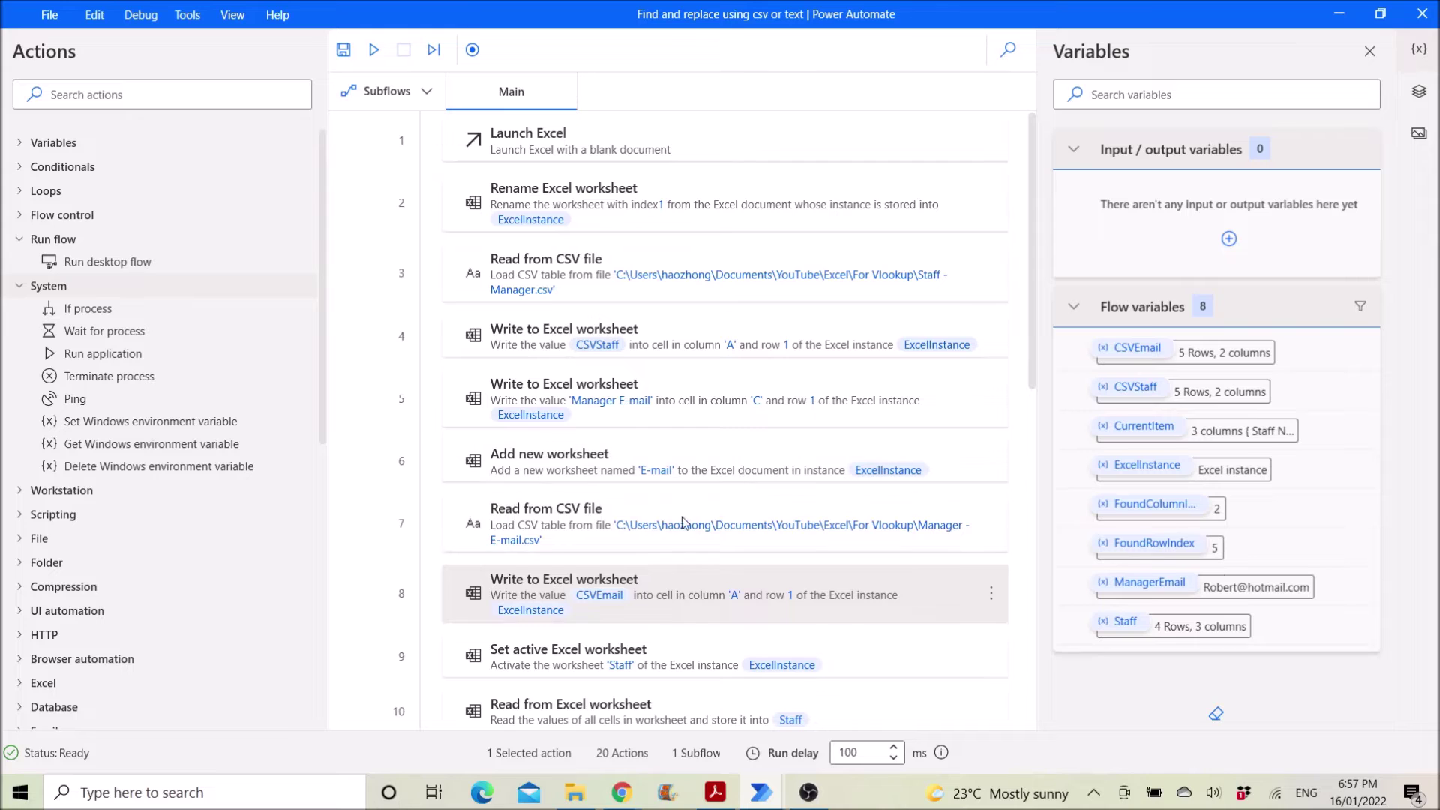
# - Review the Set active Excel worksheet action for Staff, then open action 10's Read from Excel worksheet settings
pyautogui.scroll(-8, 687, 567)
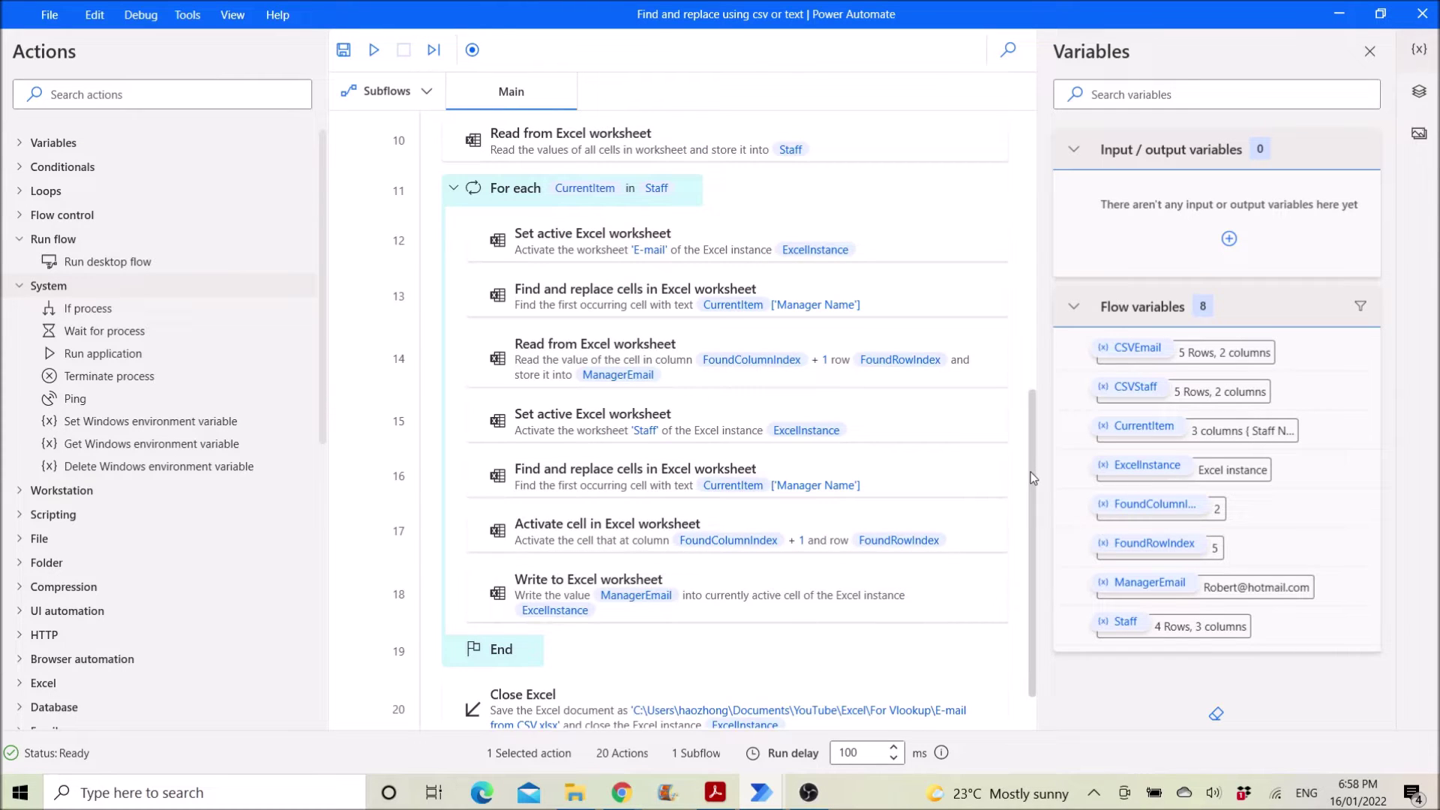
pyautogui.scroll(1, 1036, 472)
pyautogui.scroll(1, 1033, 449)
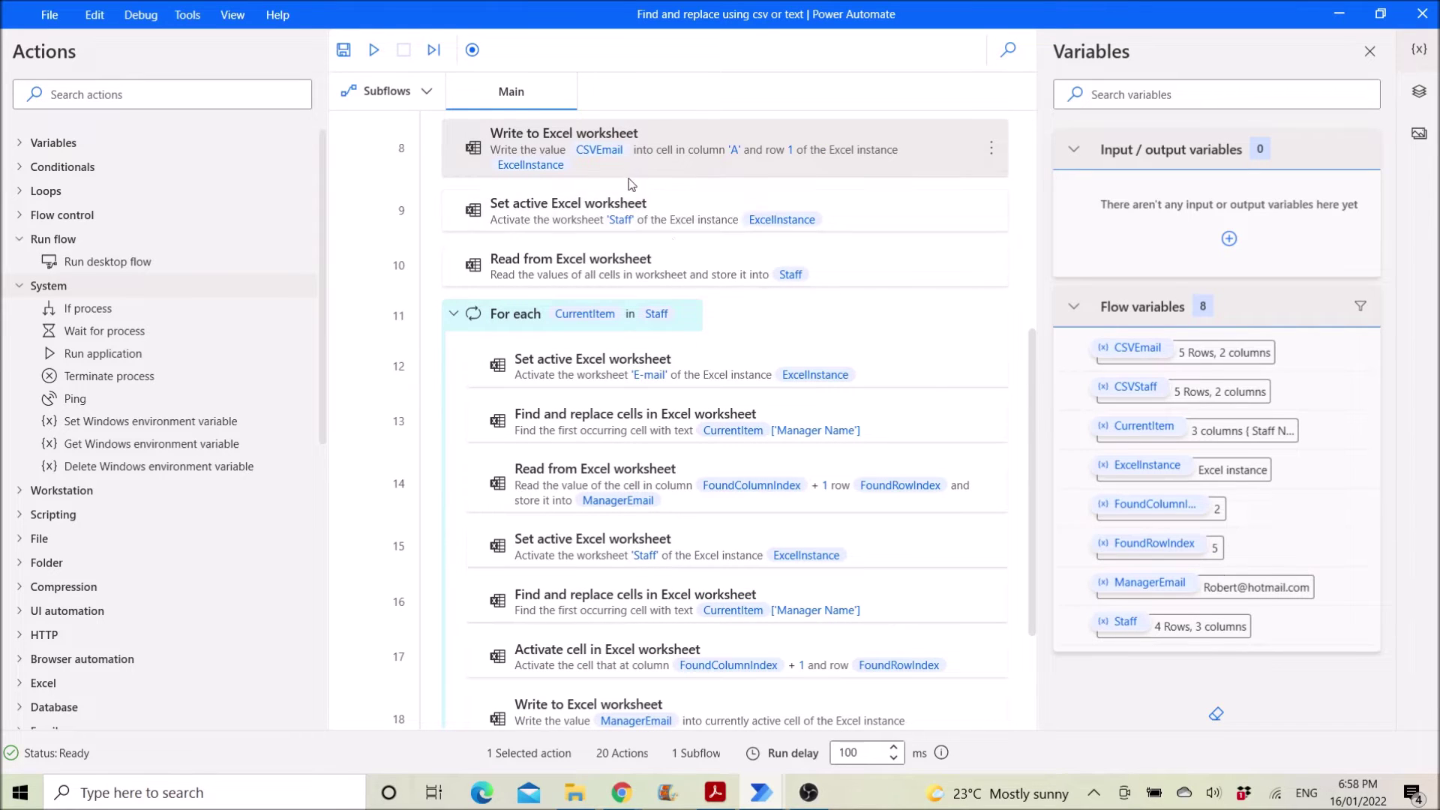
pyautogui.doubleClick(704, 206)
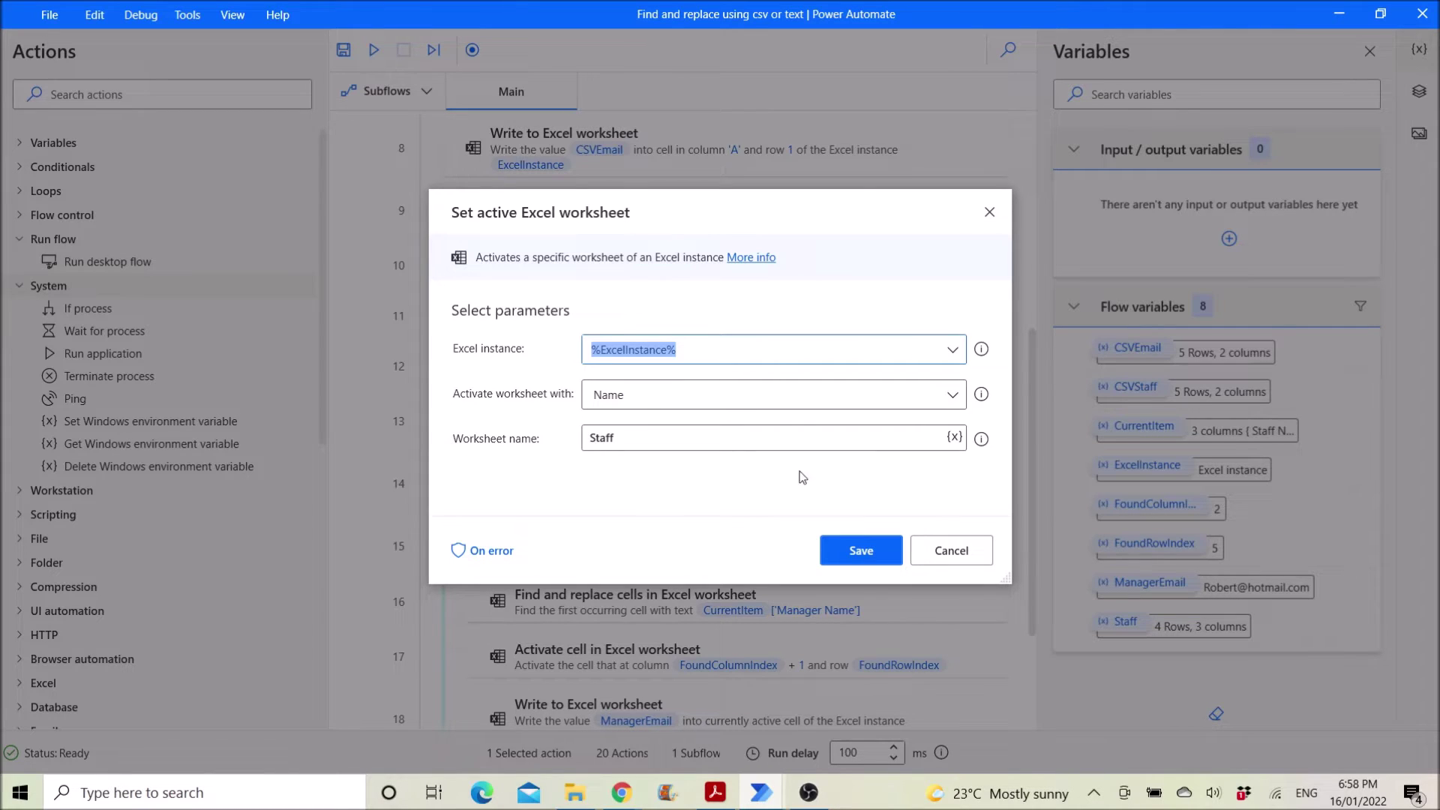
pyautogui.click(950, 551)
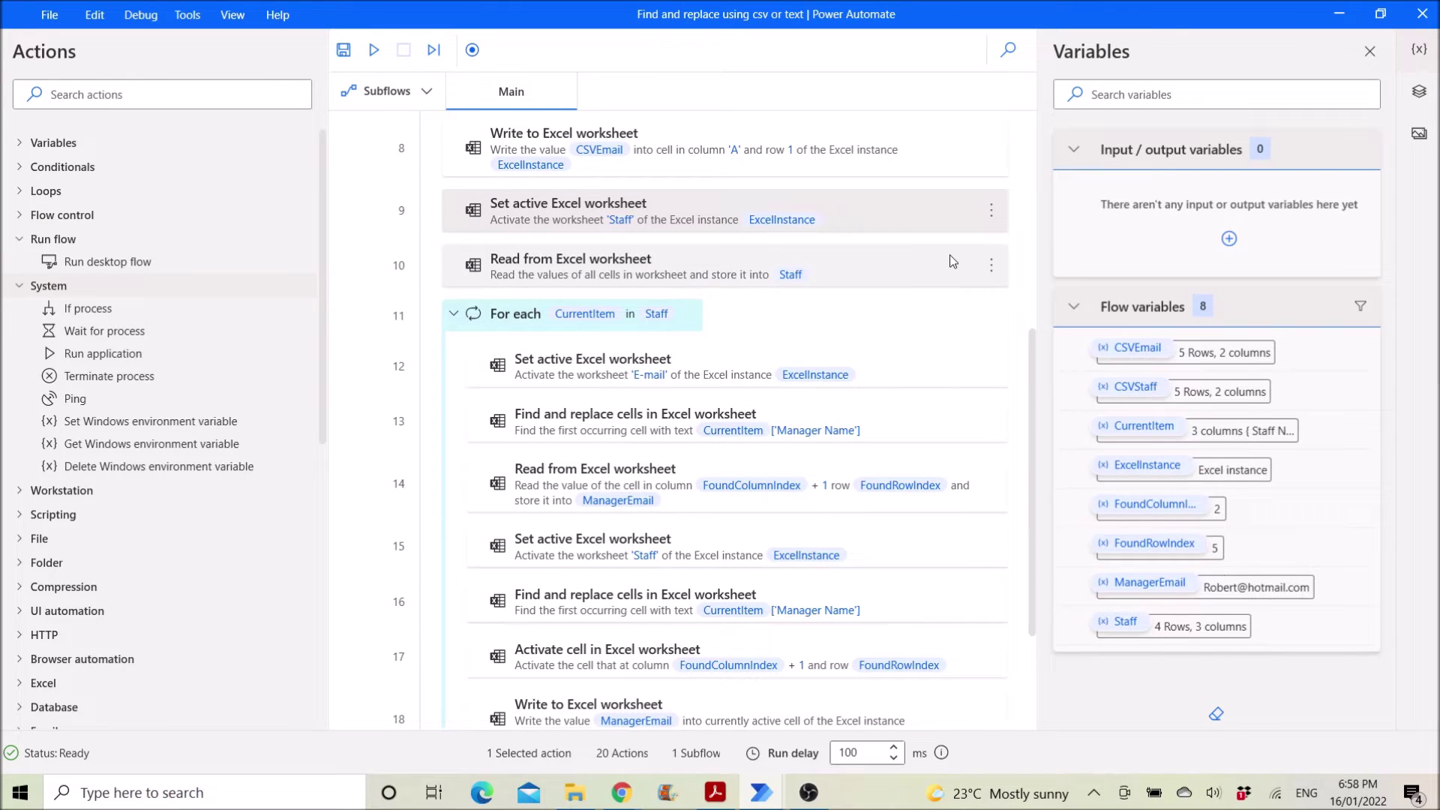
pyautogui.doubleClick(902, 273)
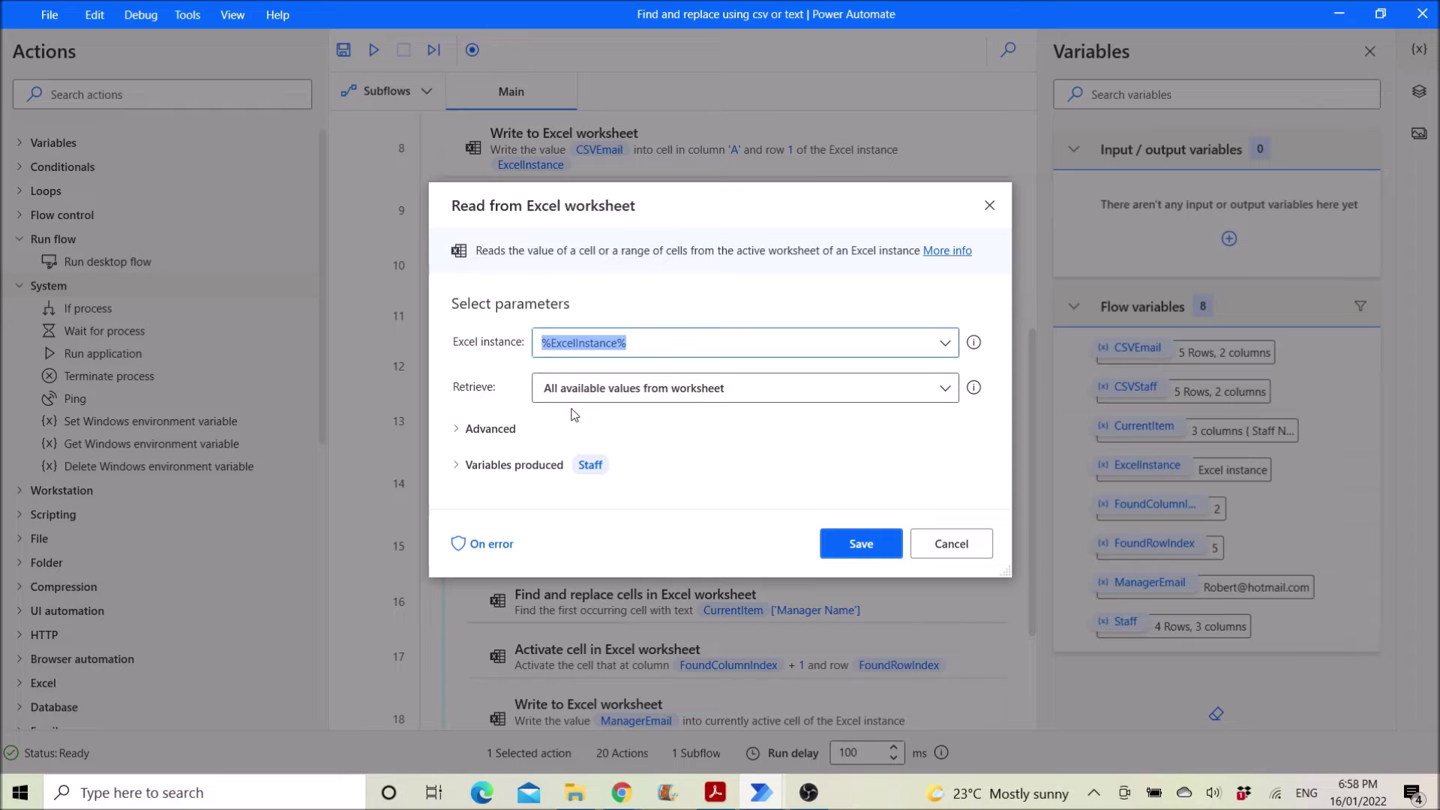
# - Toggle the Read from Excel worksheet advanced options and cancel the dialog unchanged
pyautogui.click(465, 430)
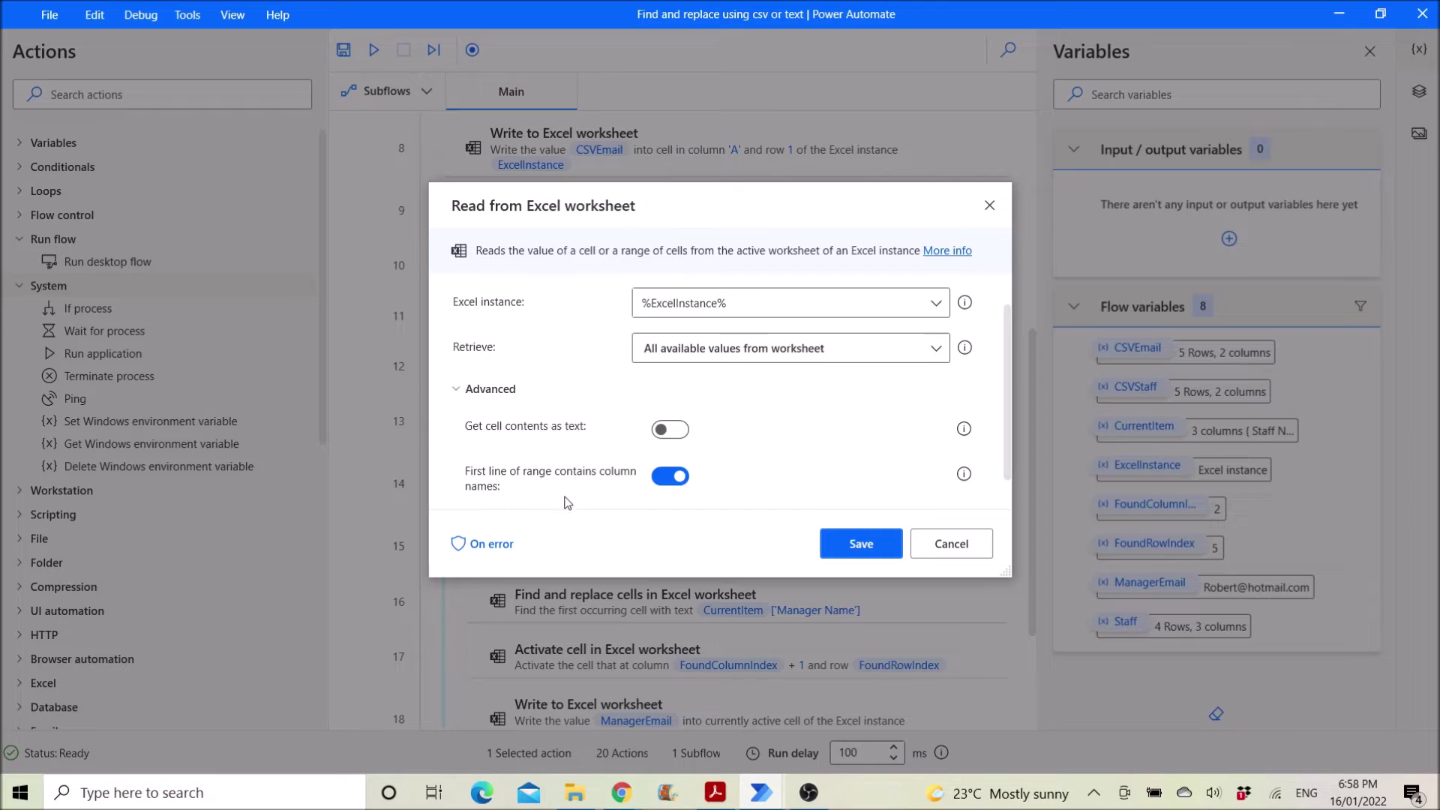
pyautogui.click(469, 390)
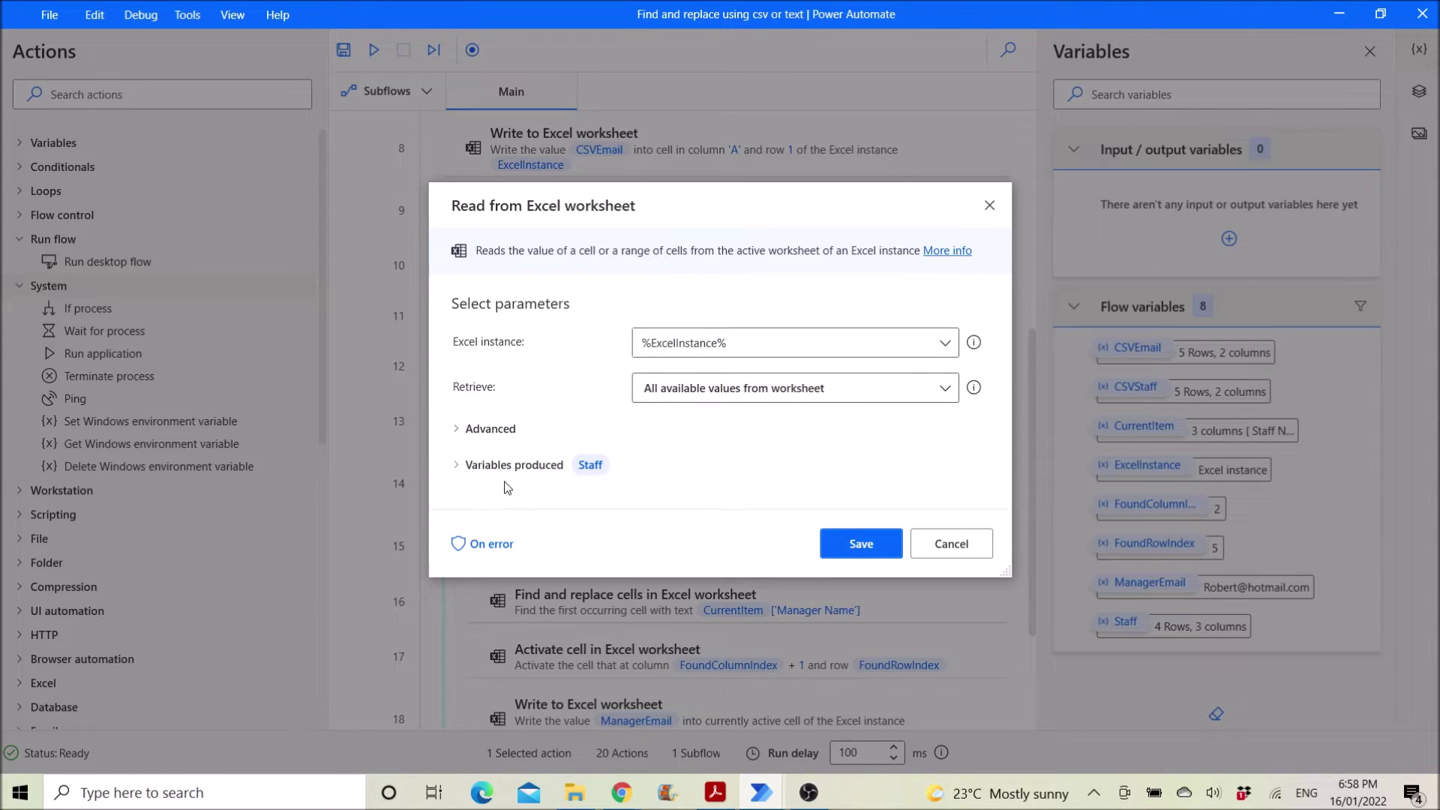
pyautogui.click(985, 550)
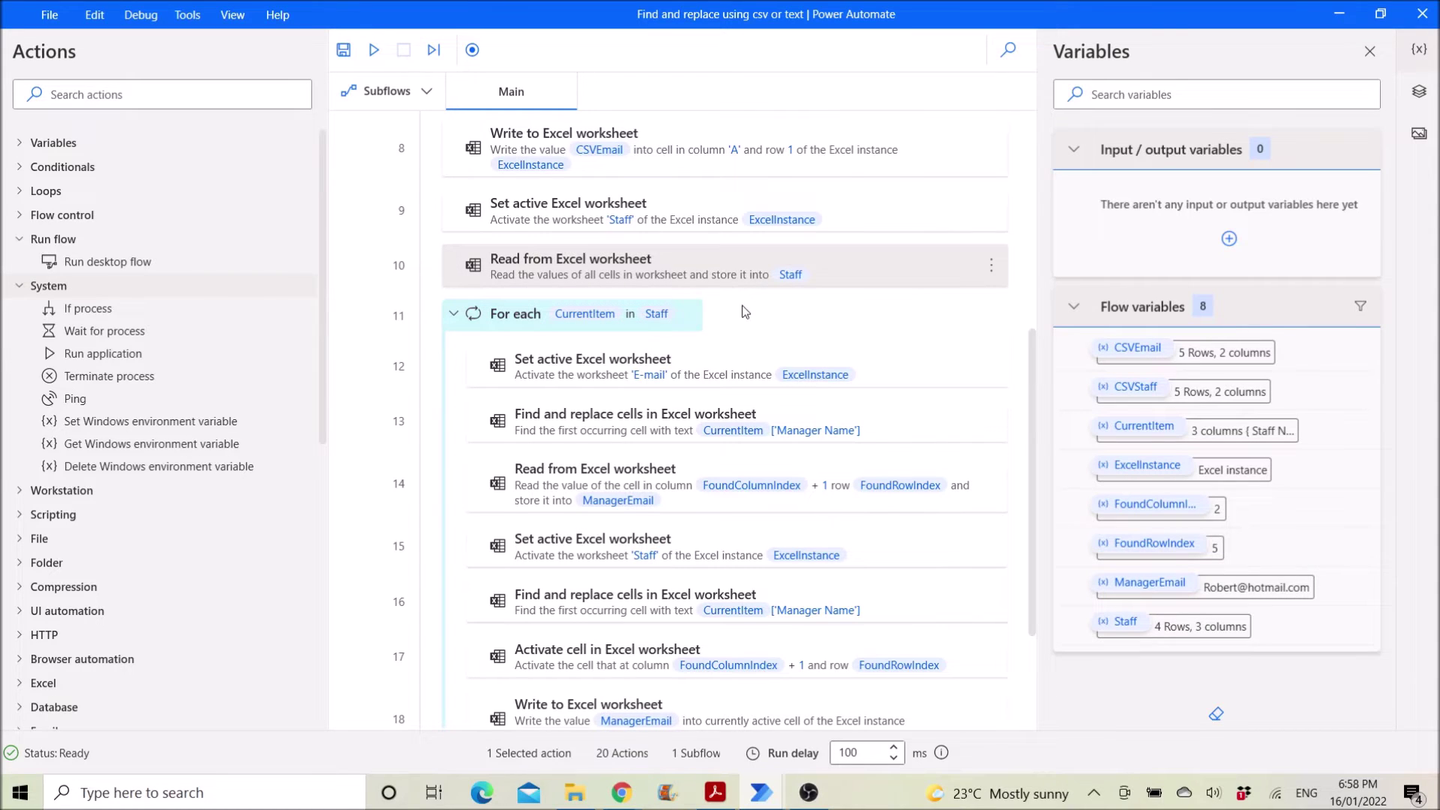
pyautogui.doubleClick(672, 330)
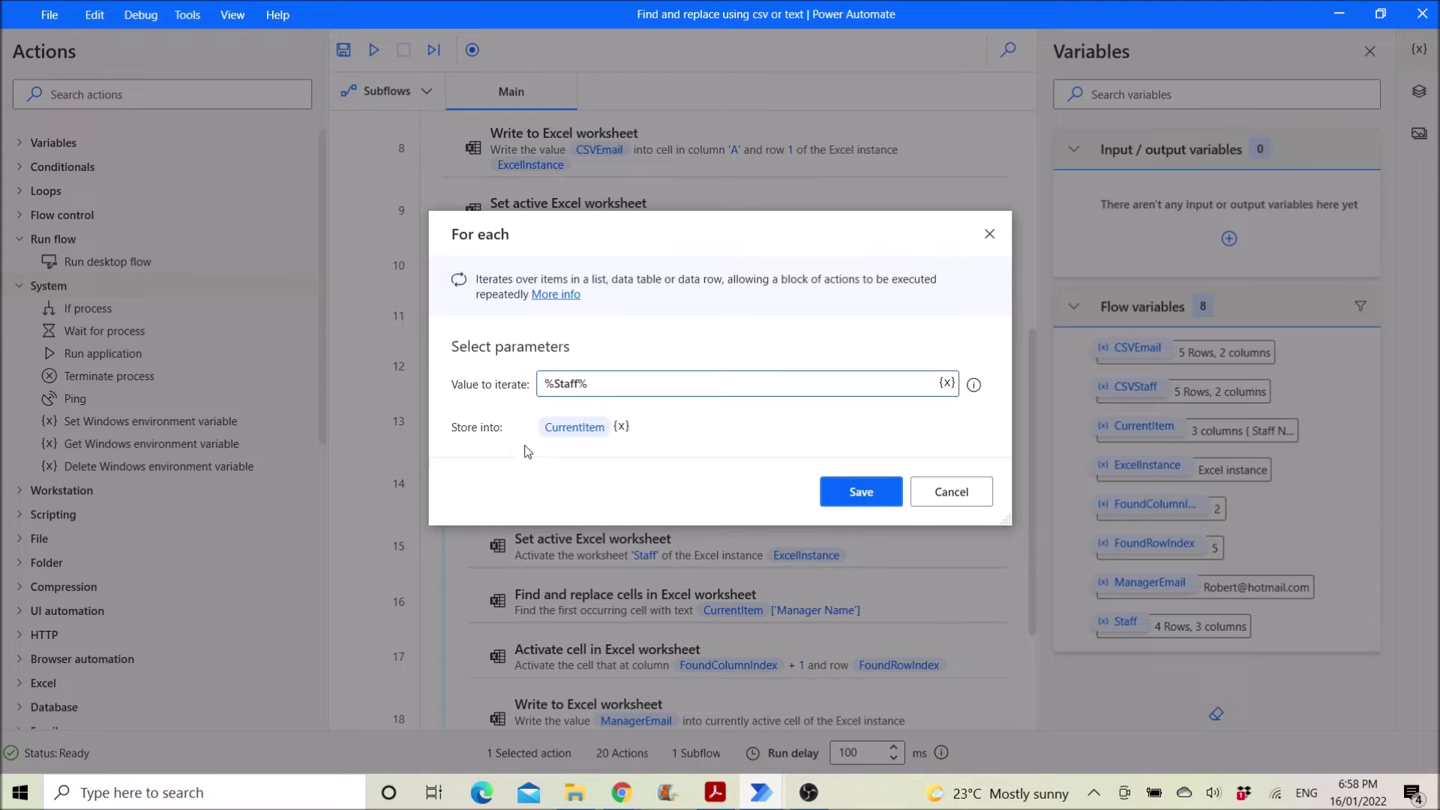
pyautogui.click(939, 484)
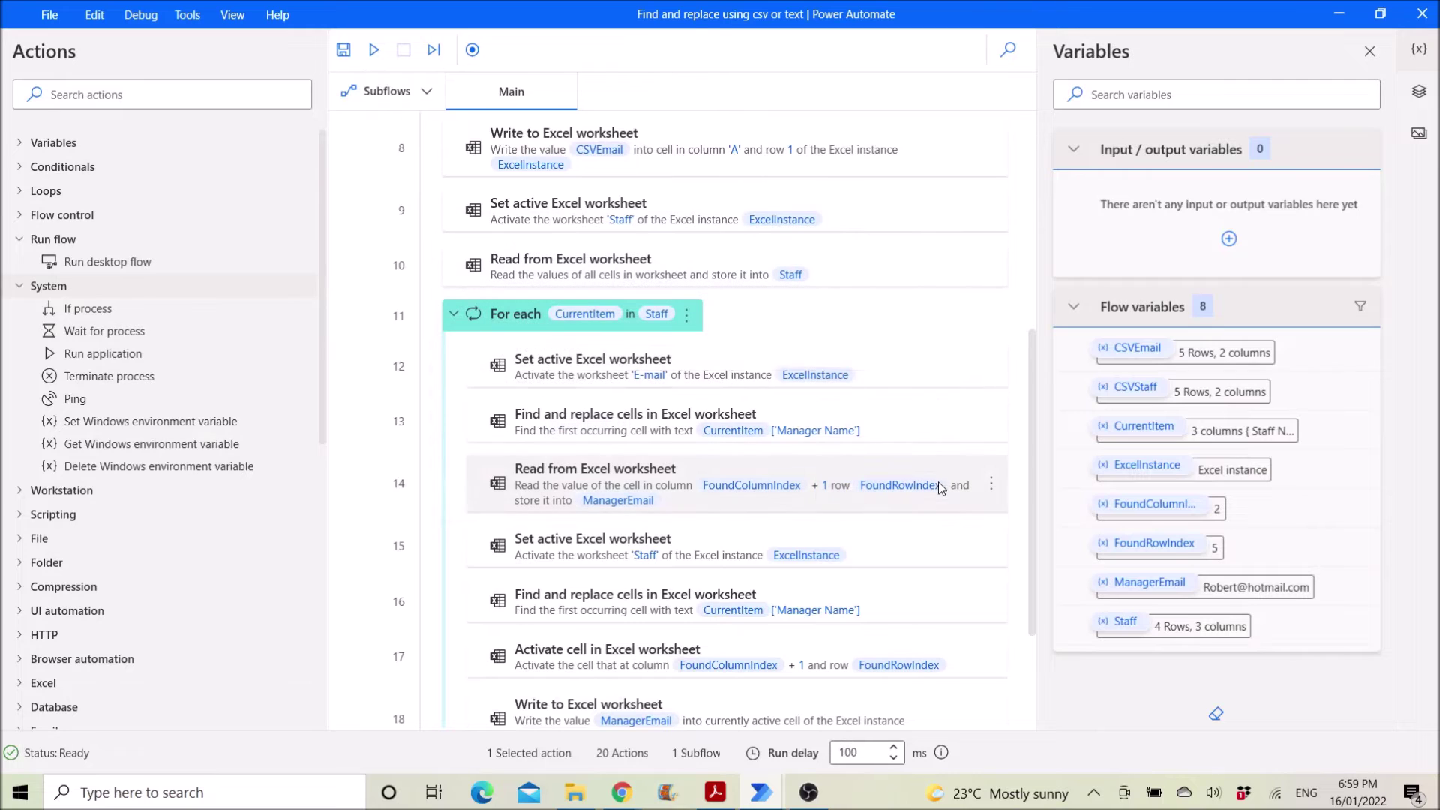
pyautogui.doubleClick(920, 369)
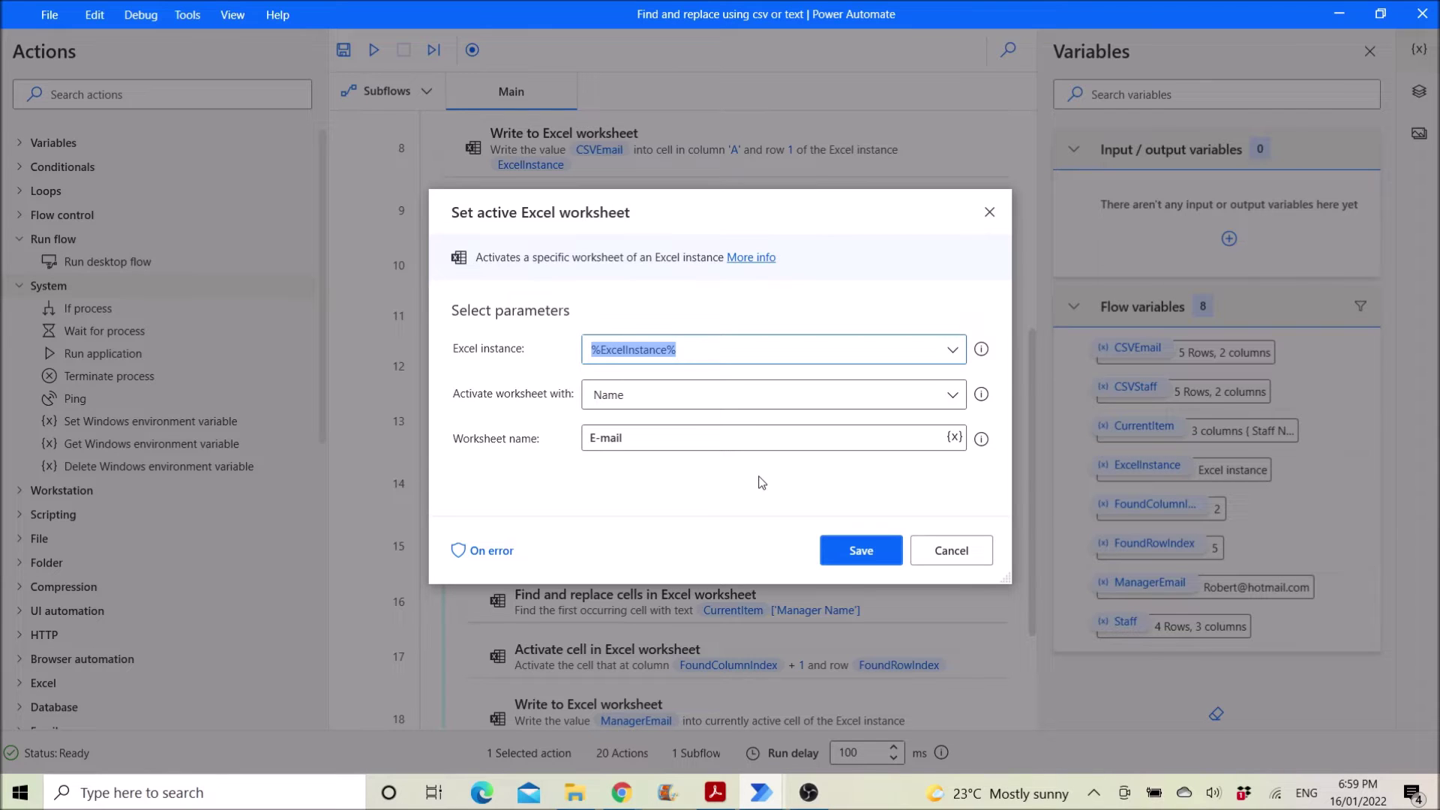
pyautogui.click(945, 553)
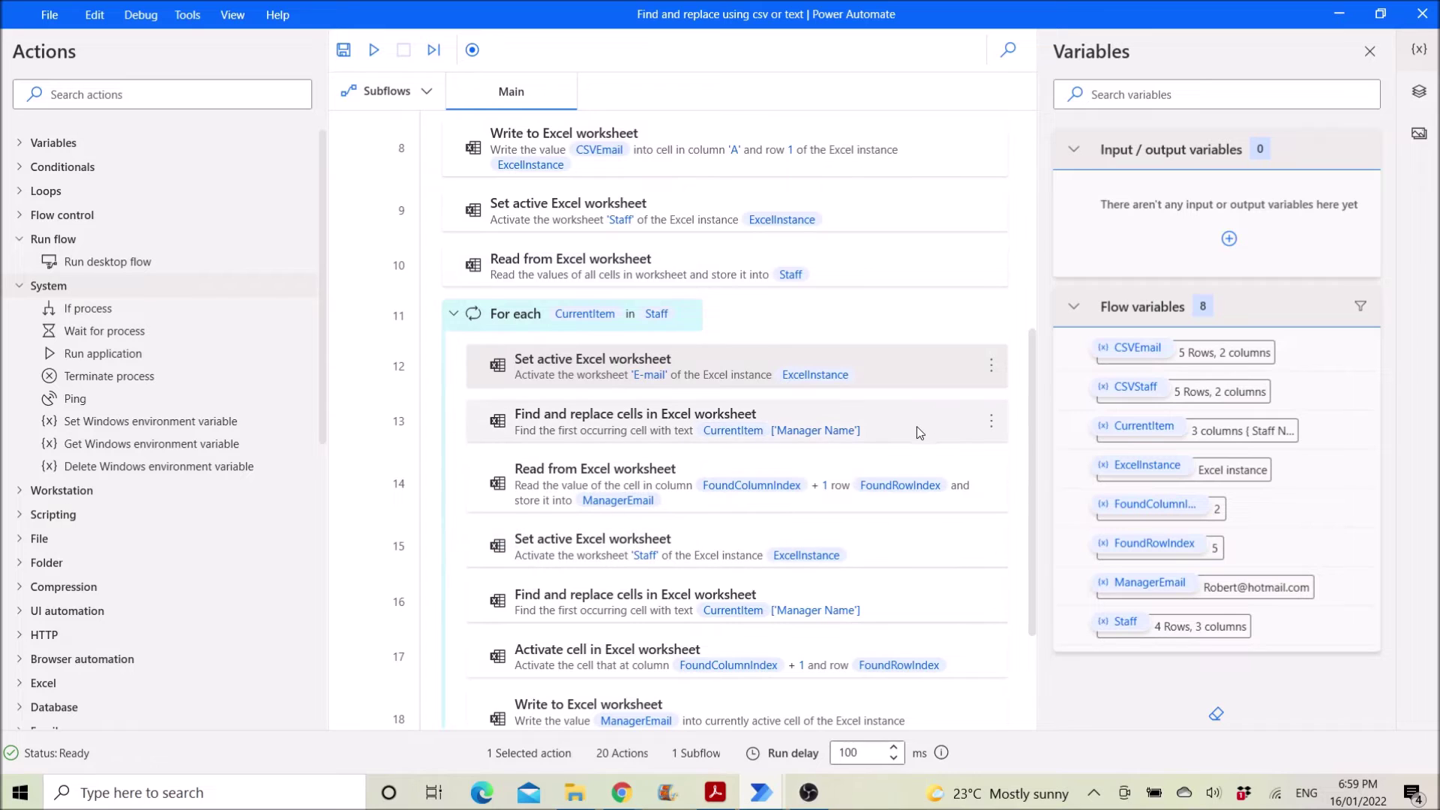
pyautogui.doubleClick(916, 427)
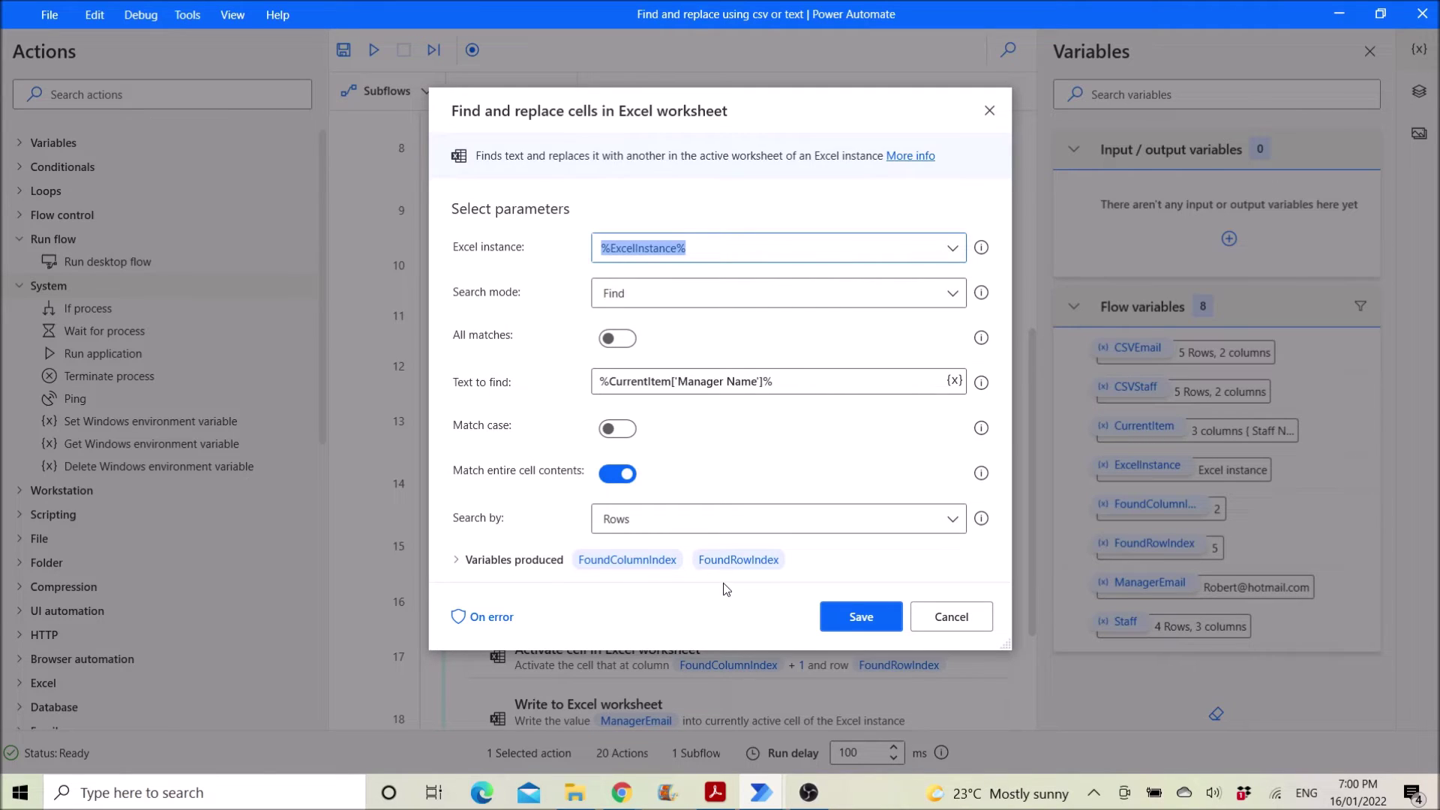
pyautogui.click(965, 619)
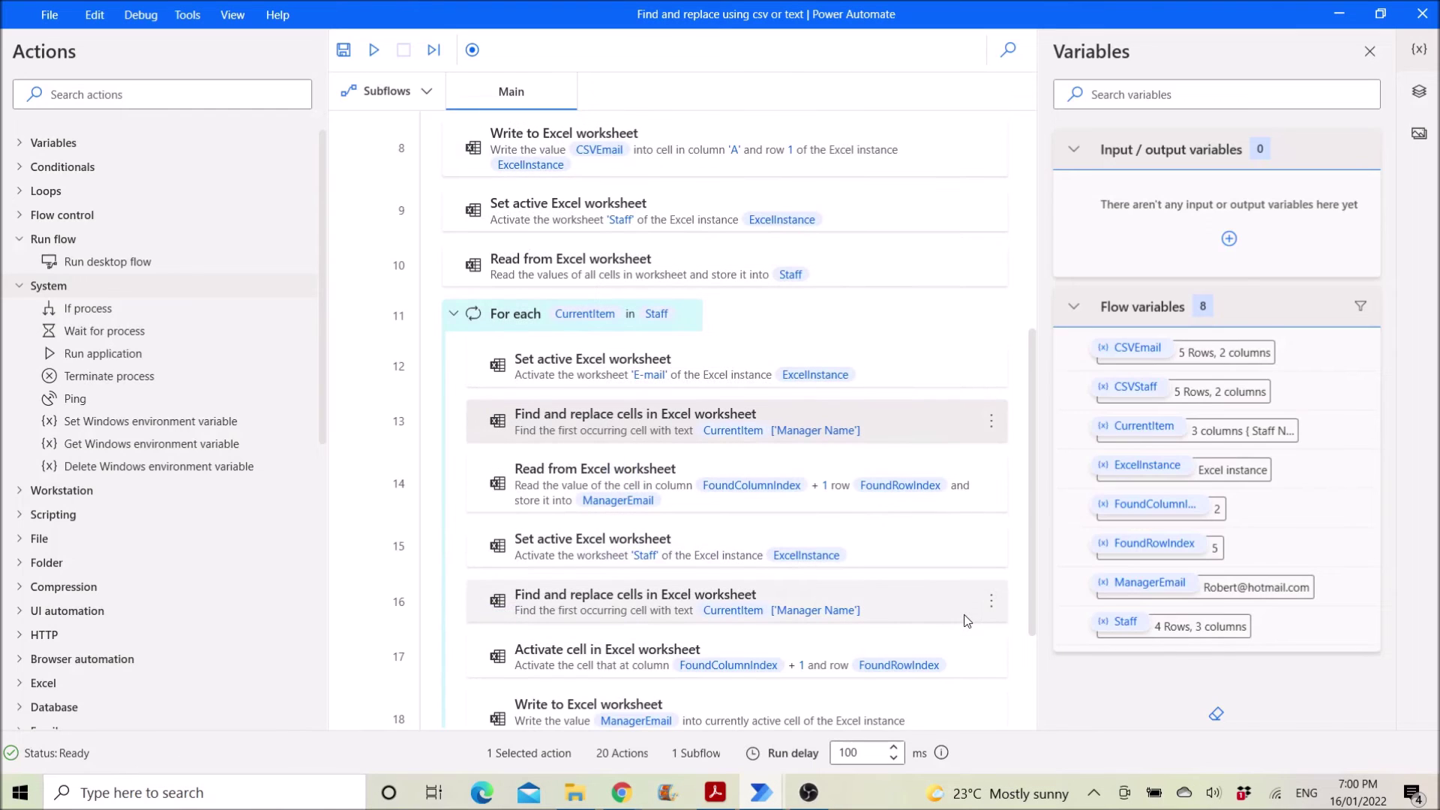
pyautogui.doubleClick(830, 504)
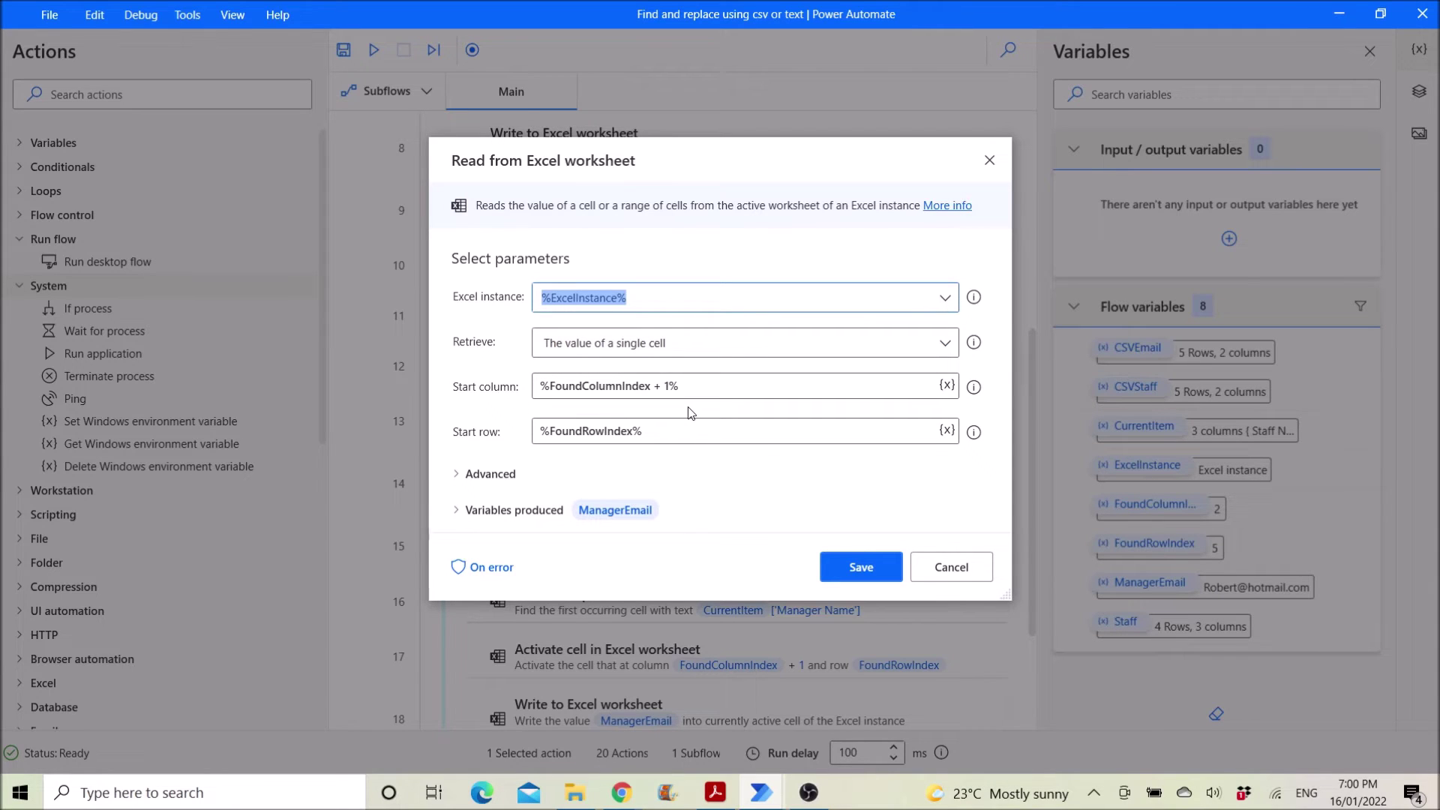
pyautogui.click(478, 477)
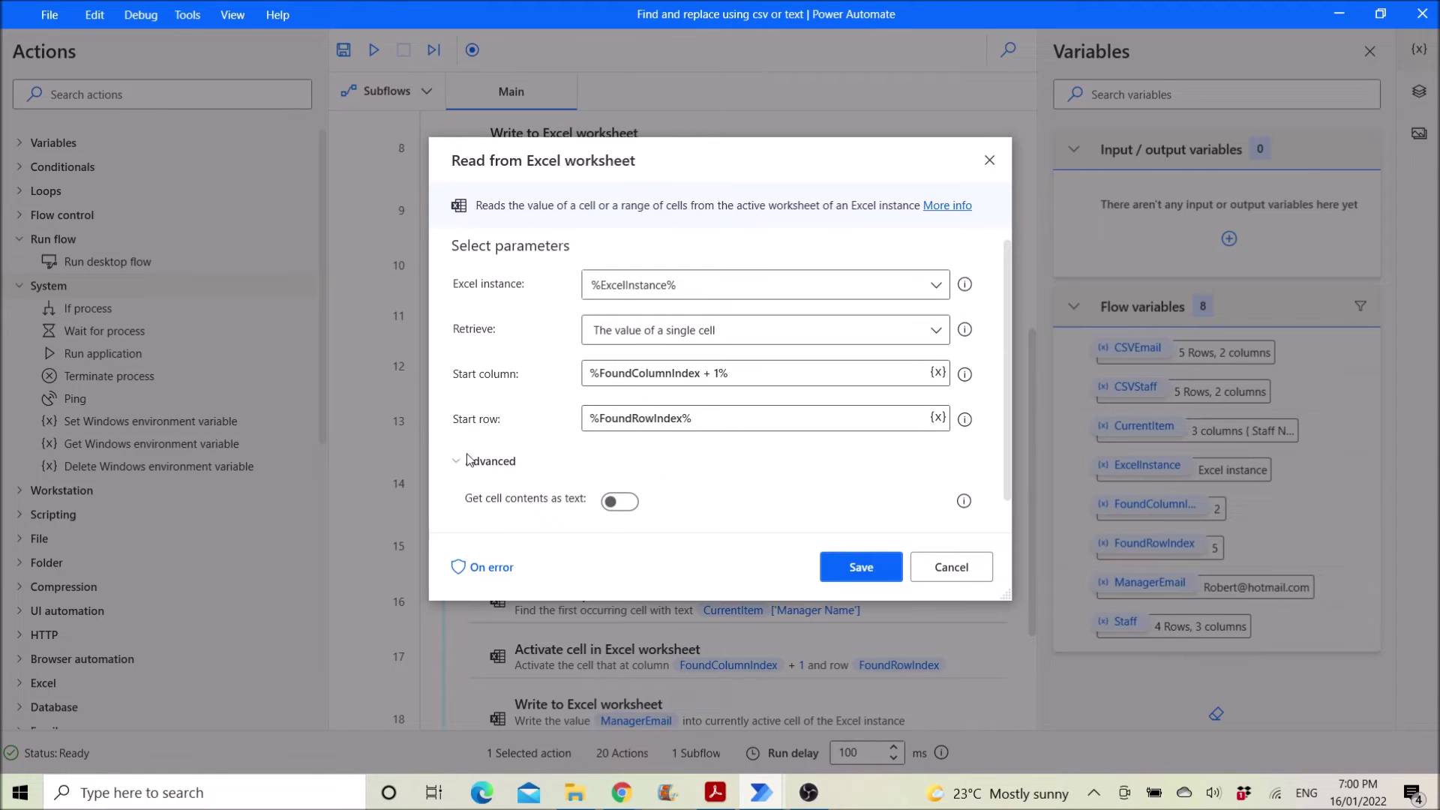
pyautogui.scroll(-1, 588, 424)
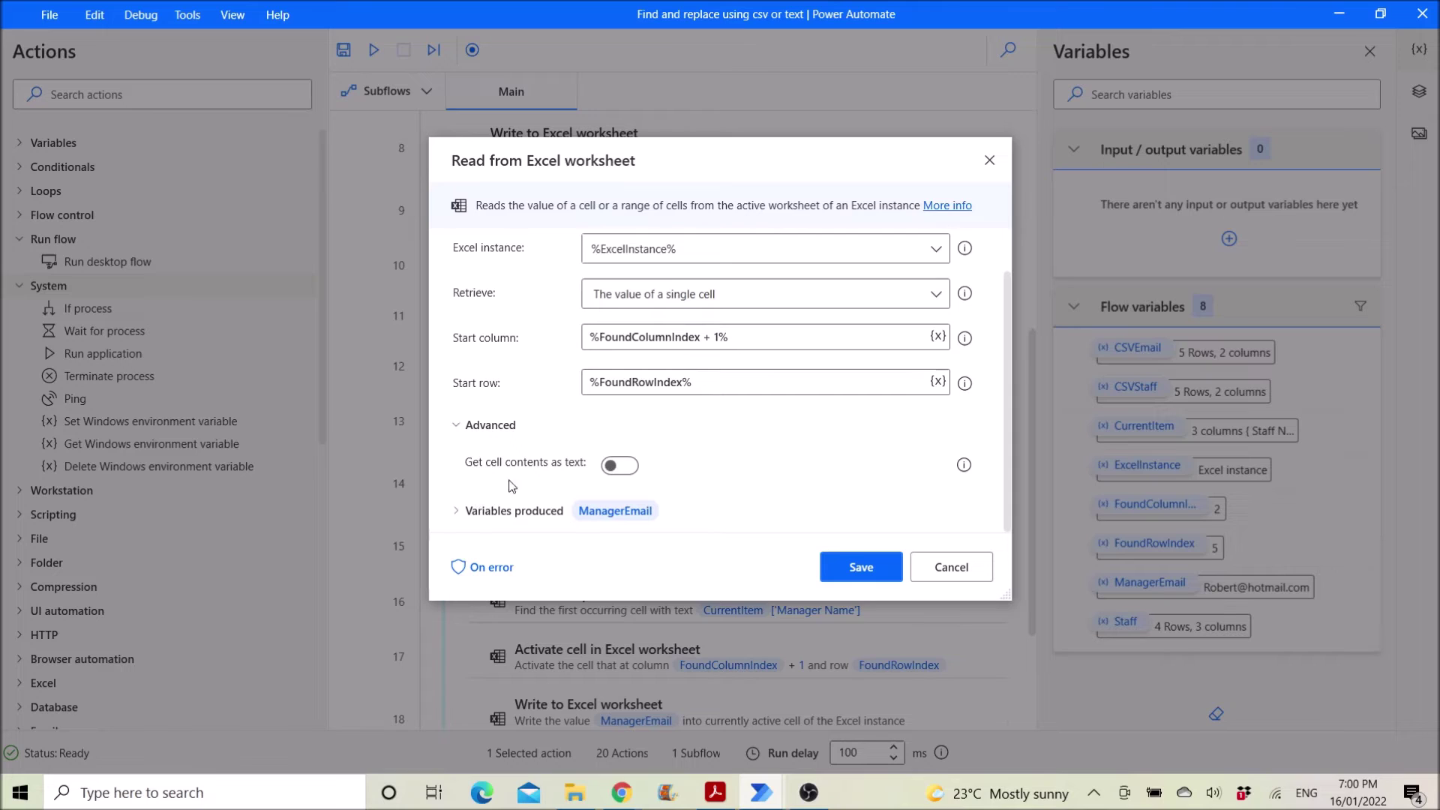
pyautogui.click(456, 512)
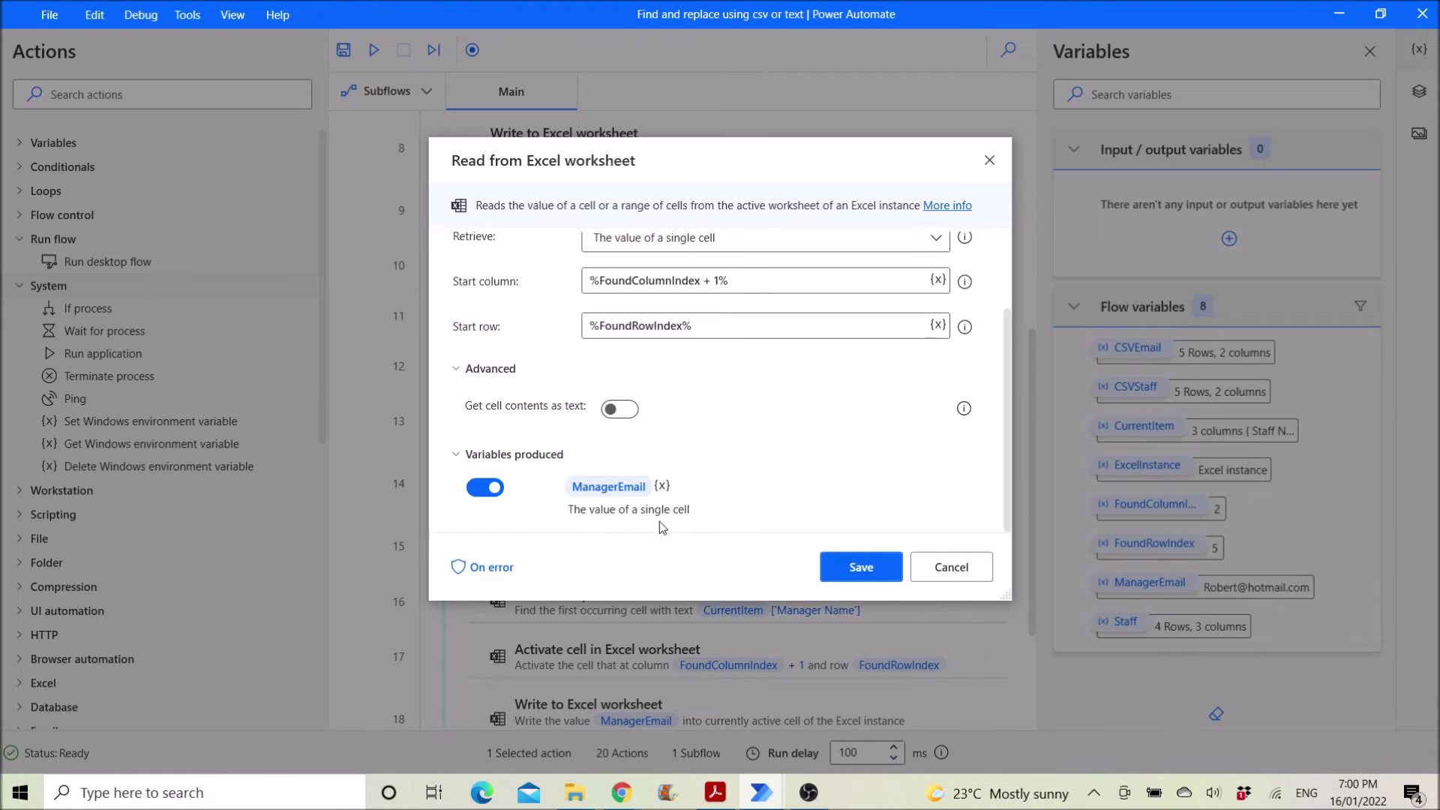
pyautogui.click(948, 570)
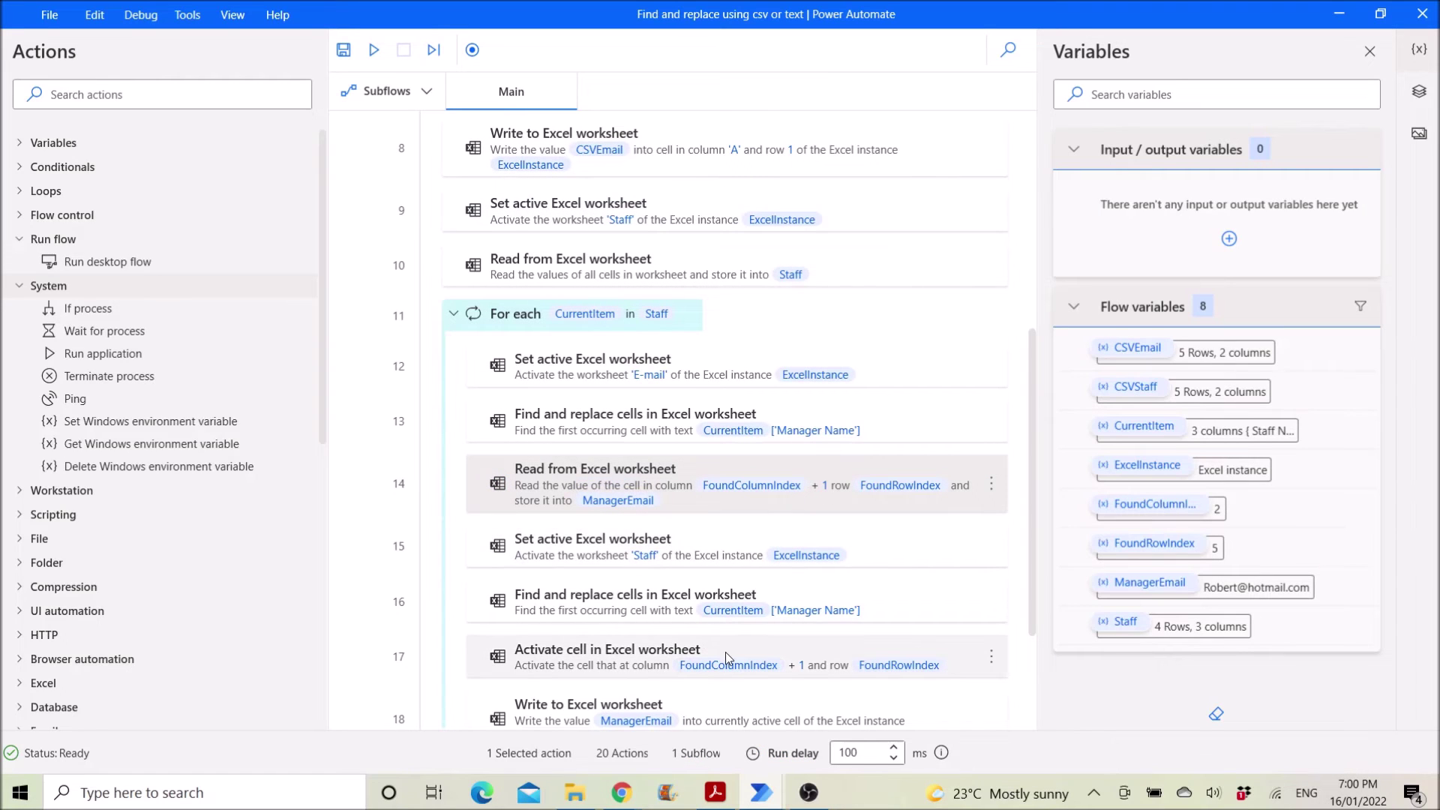
pyautogui.click(575, 793)
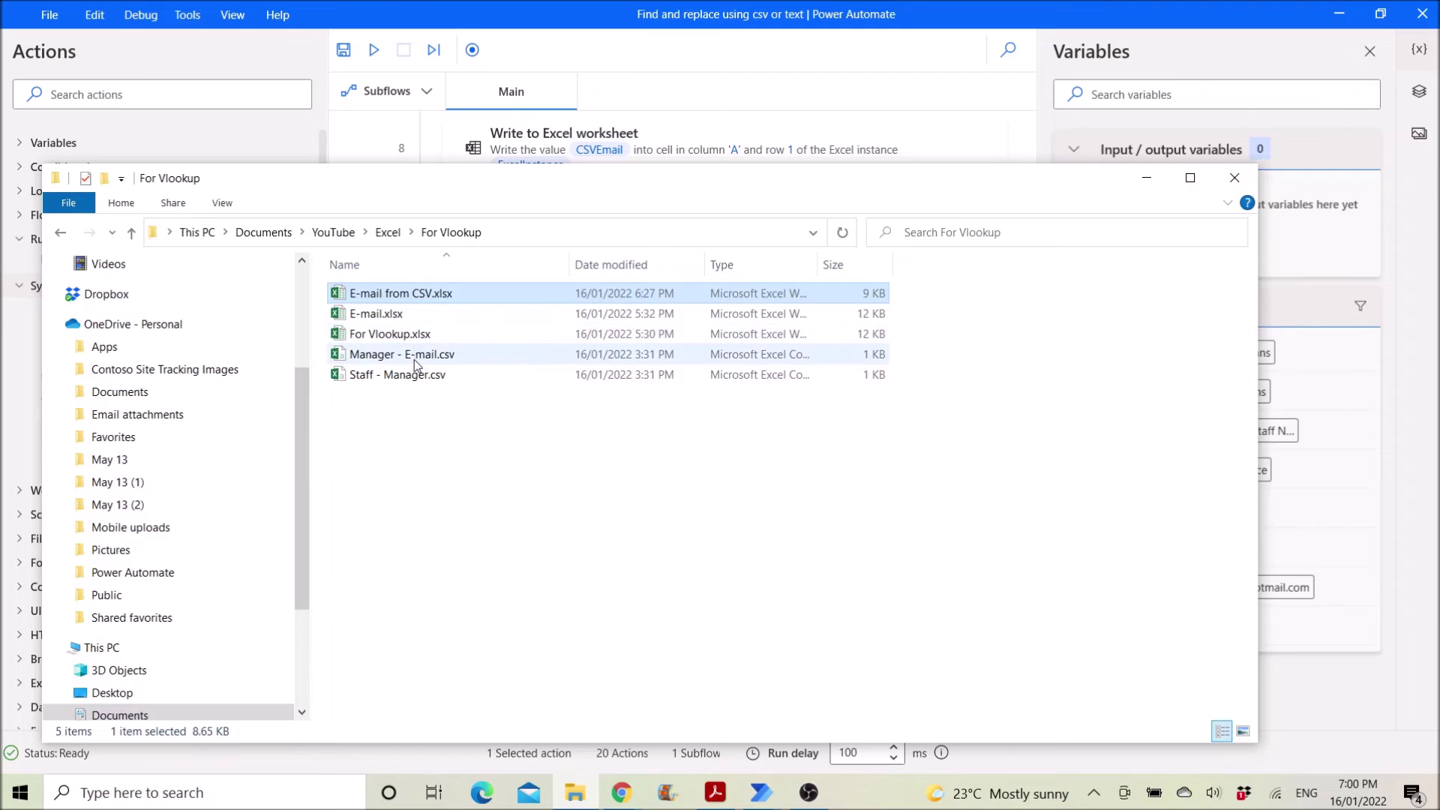
# - Open E-mail from CSV.xlsx, view the E-mail sheet, autofit column B and select addresses B2:B5
pyautogui.doubleClick(450, 295)
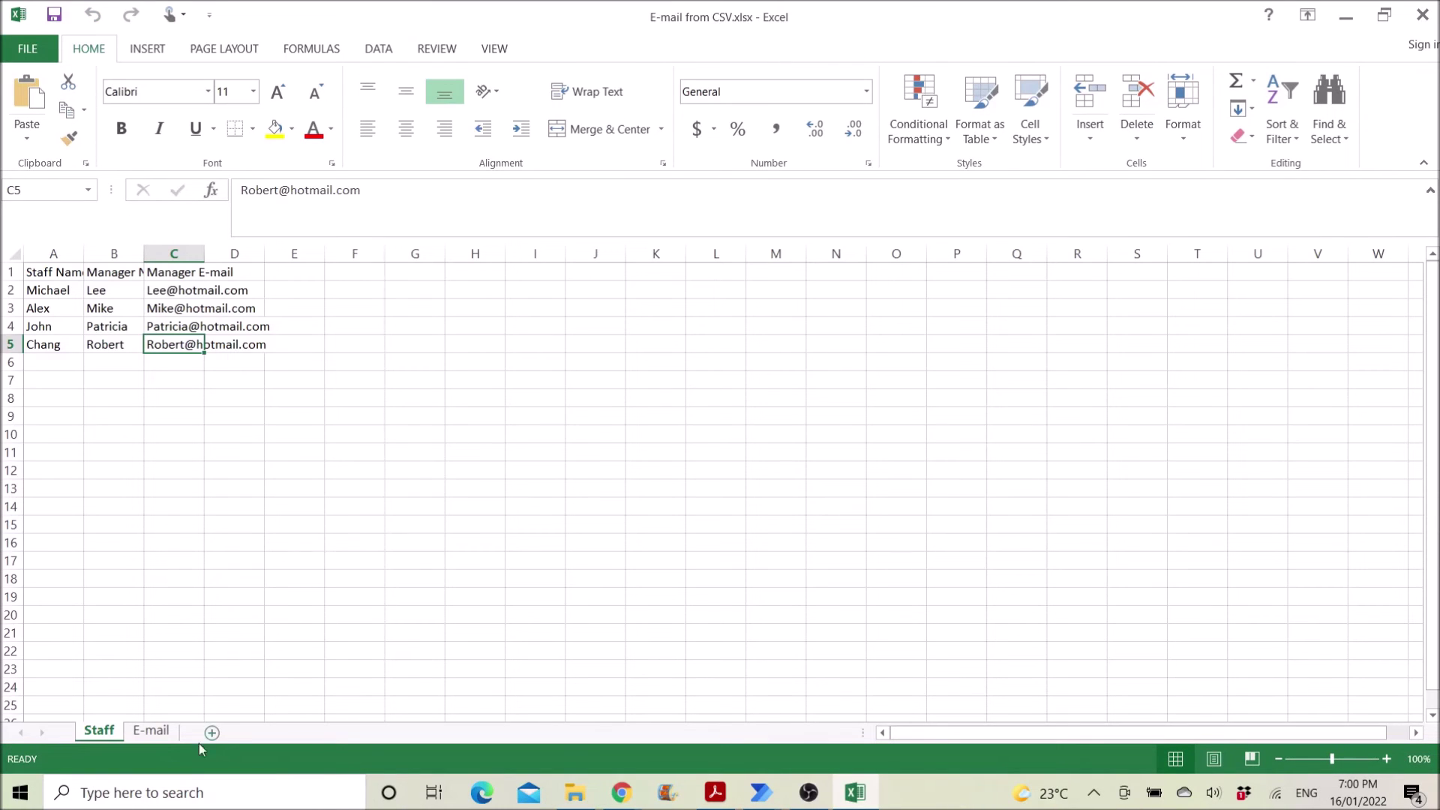
pyautogui.click(155, 732)
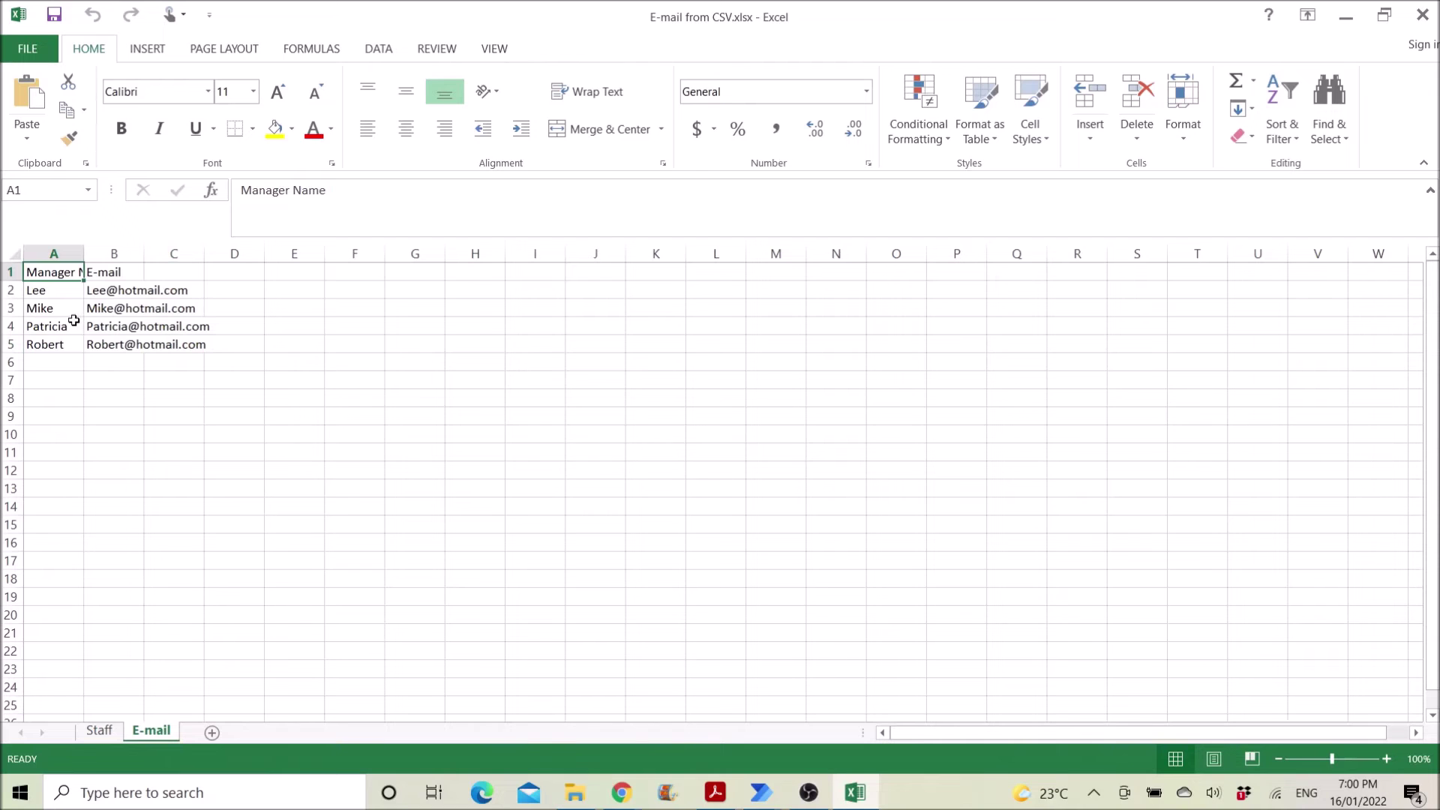
pyautogui.click(47, 309)
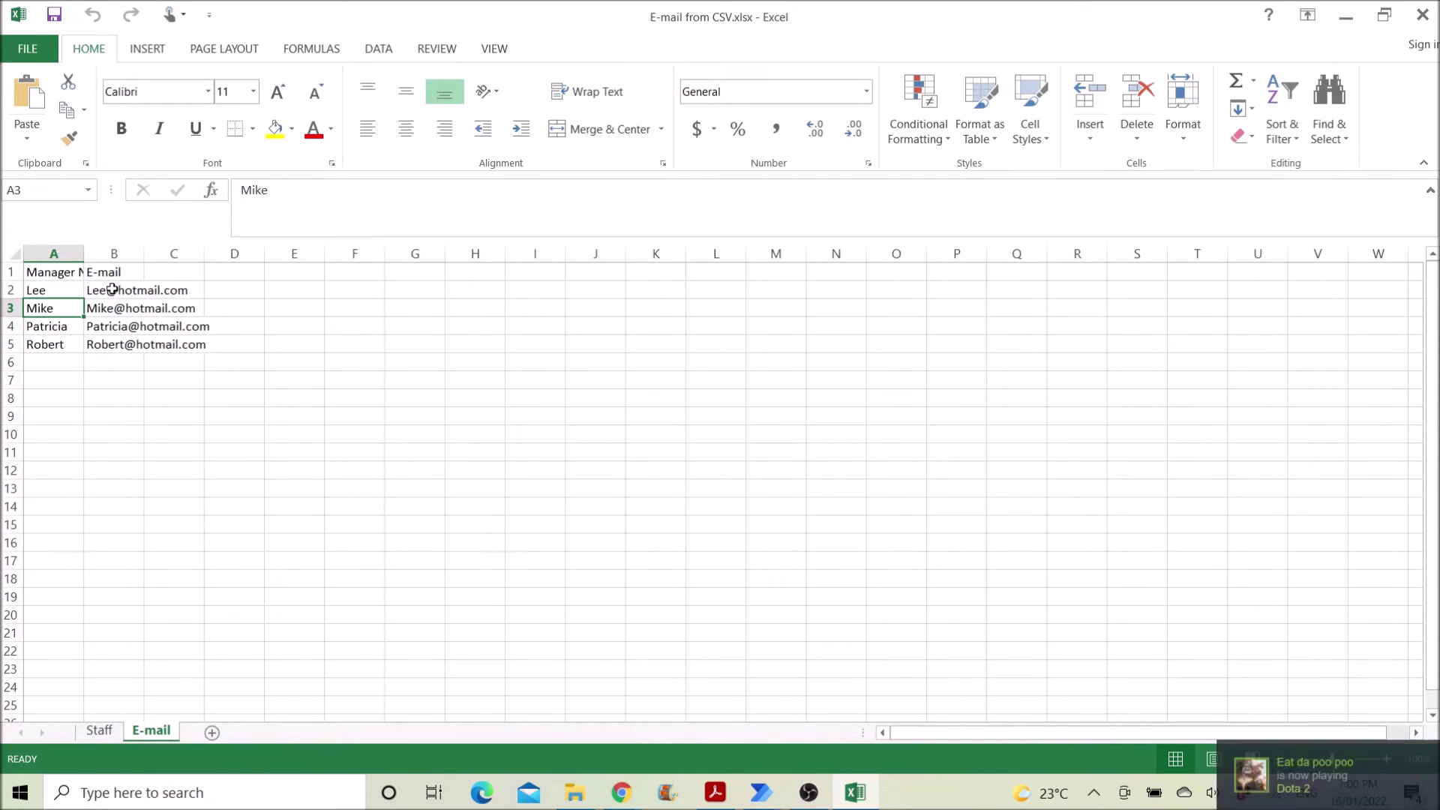
pyautogui.doubleClick(144, 254)
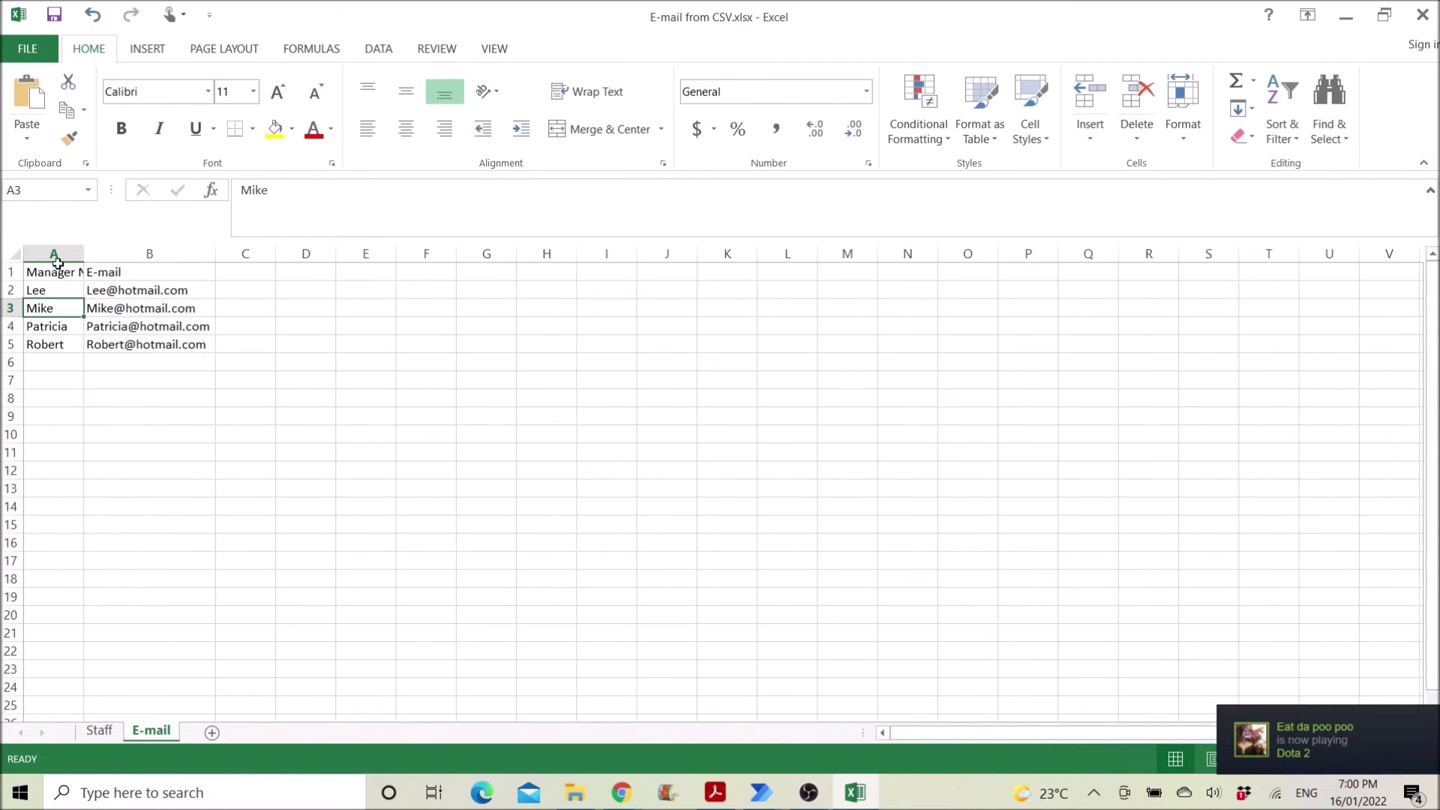
pyautogui.moveTo(132, 293); pyautogui.dragTo(141, 336)
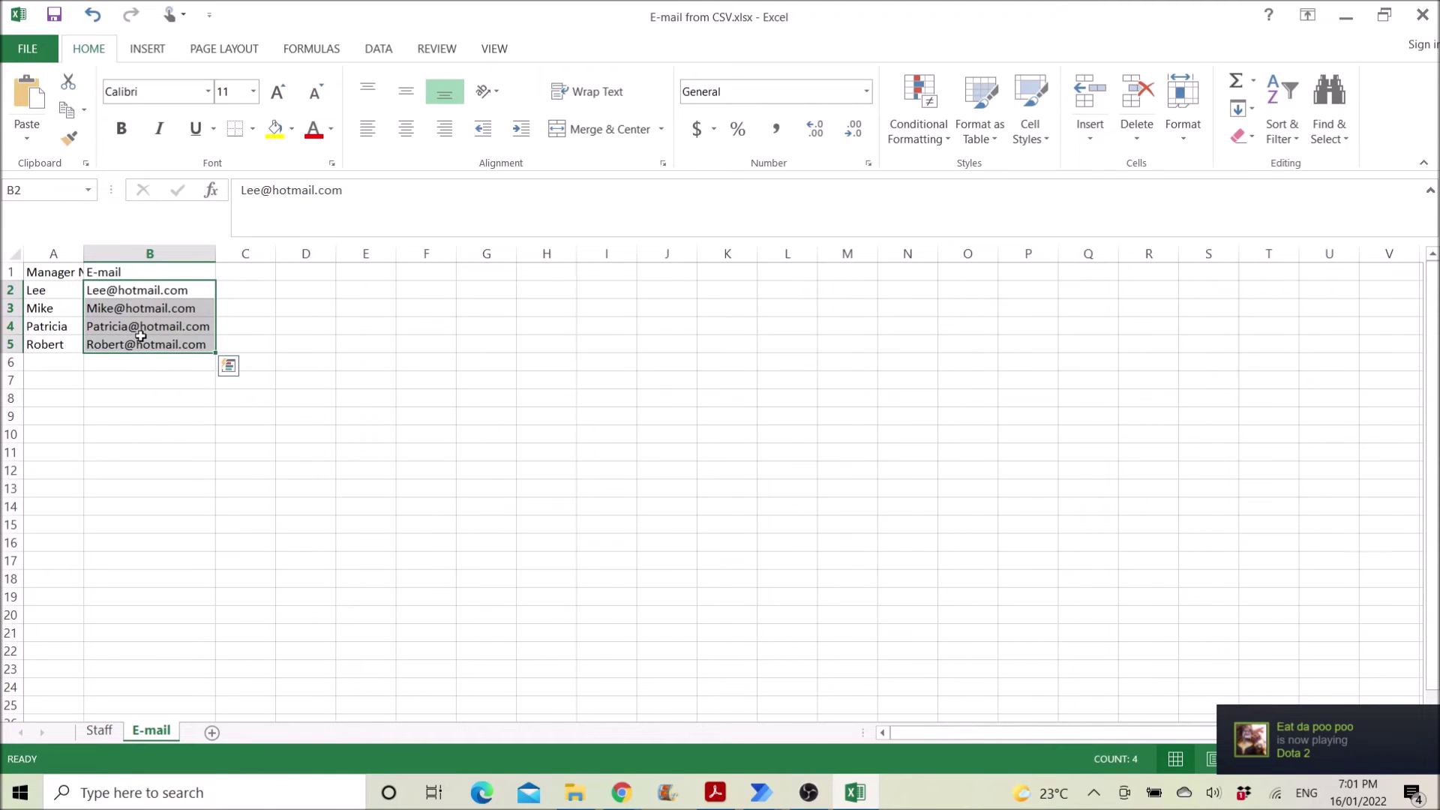
# - Close the workbook without saving and return to the find and replace flow designer
pyautogui.click(1423, 15)
pyautogui.click(720, 417)
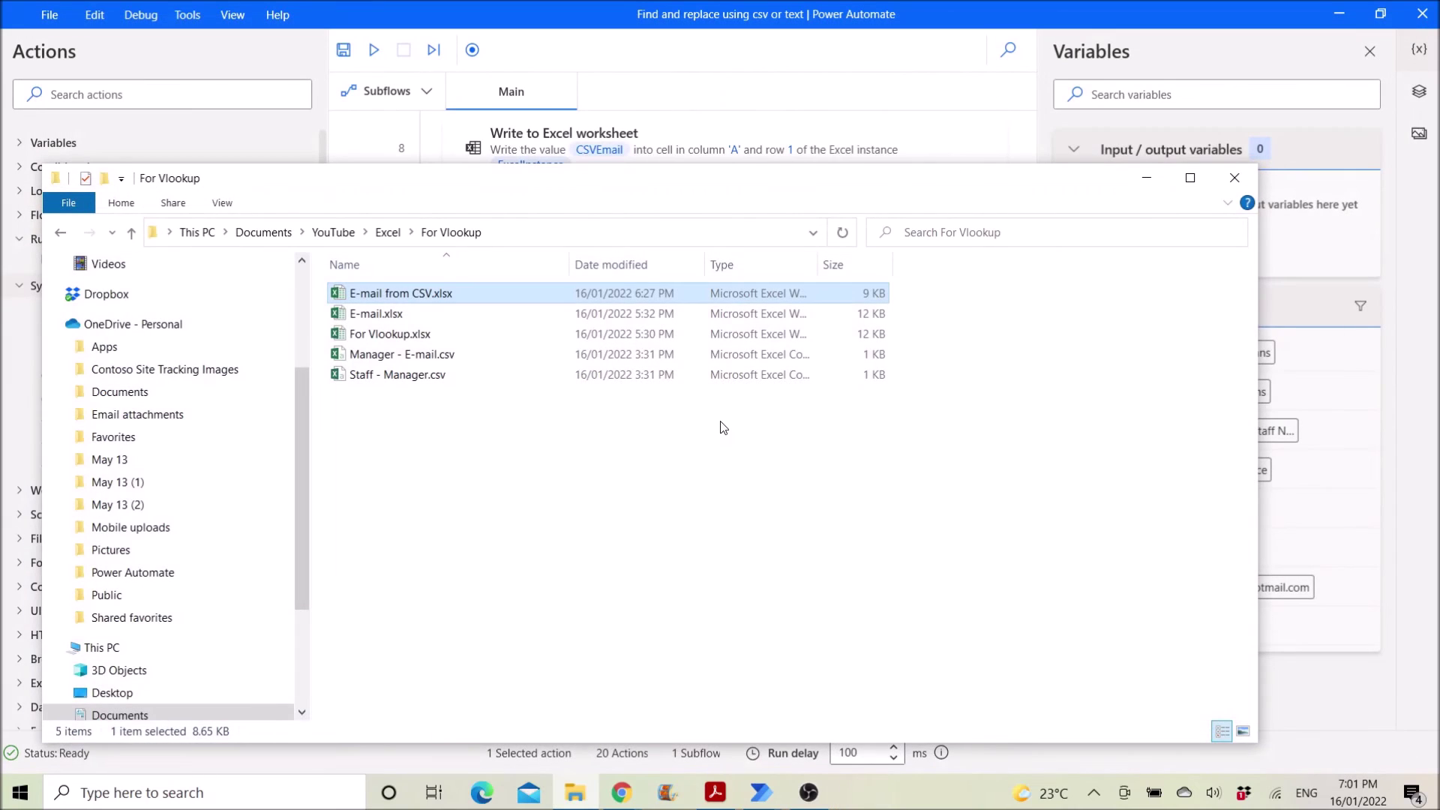
pyautogui.click(763, 792)
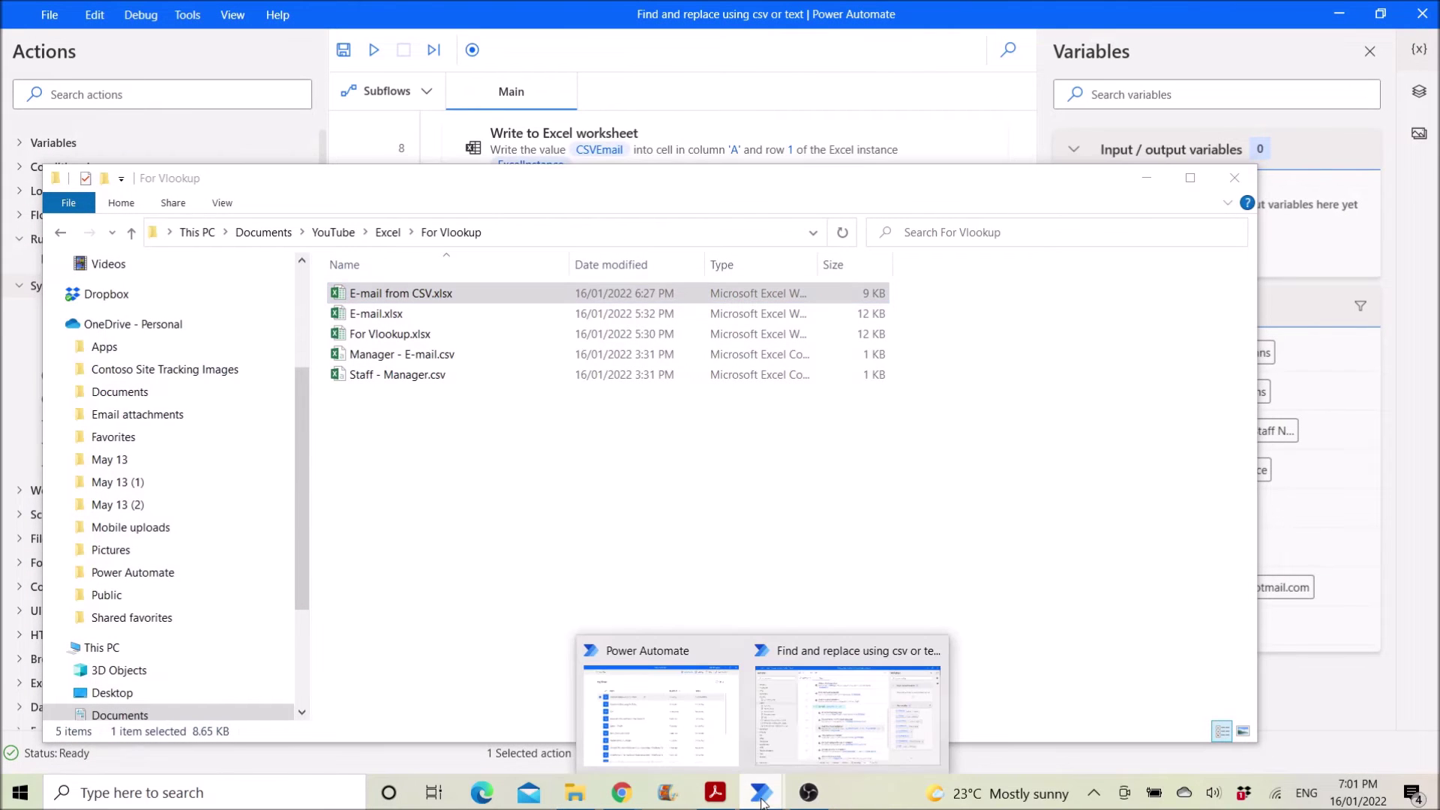
pyautogui.click(810, 742)
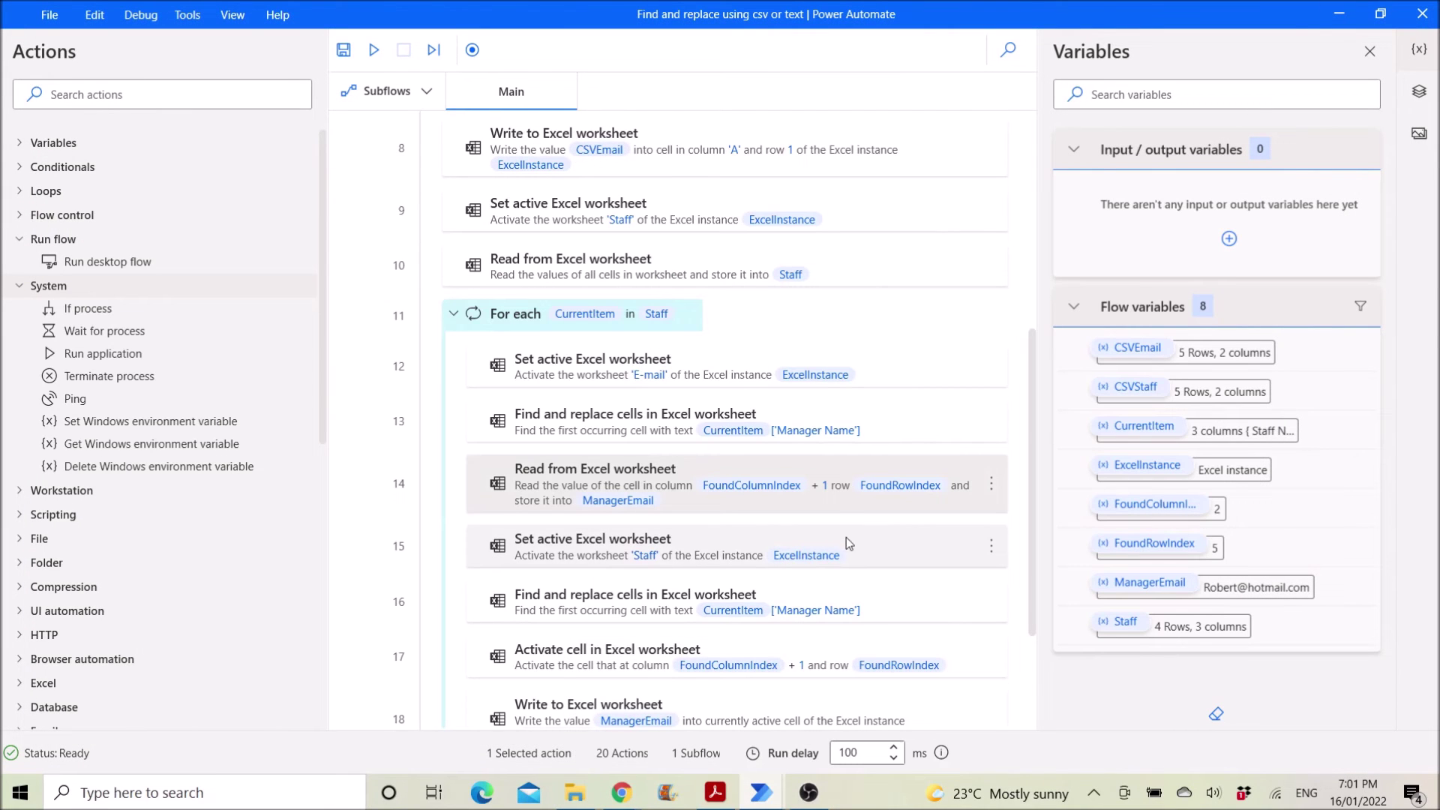
pyautogui.doubleClick(893, 553)
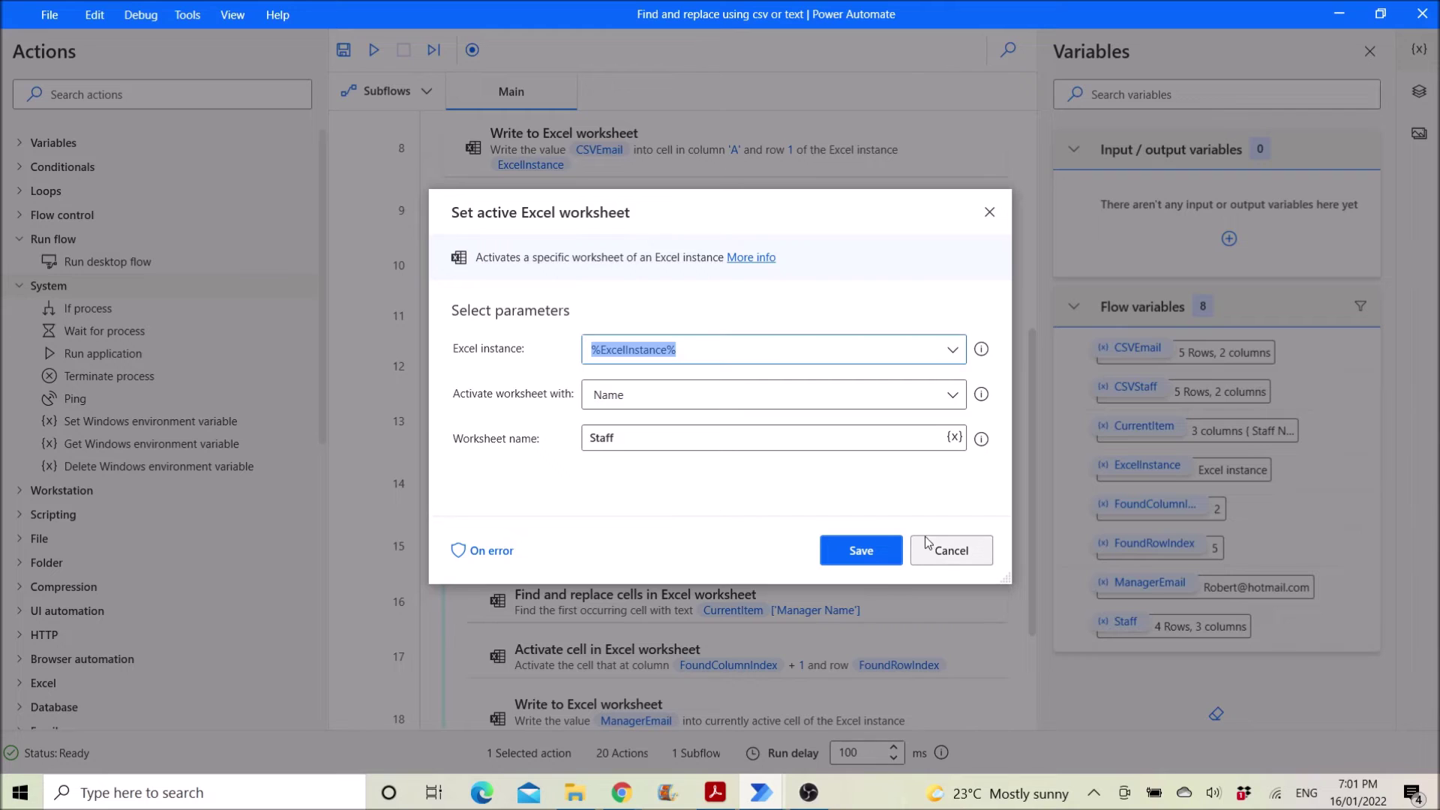
pyautogui.click(951, 552)
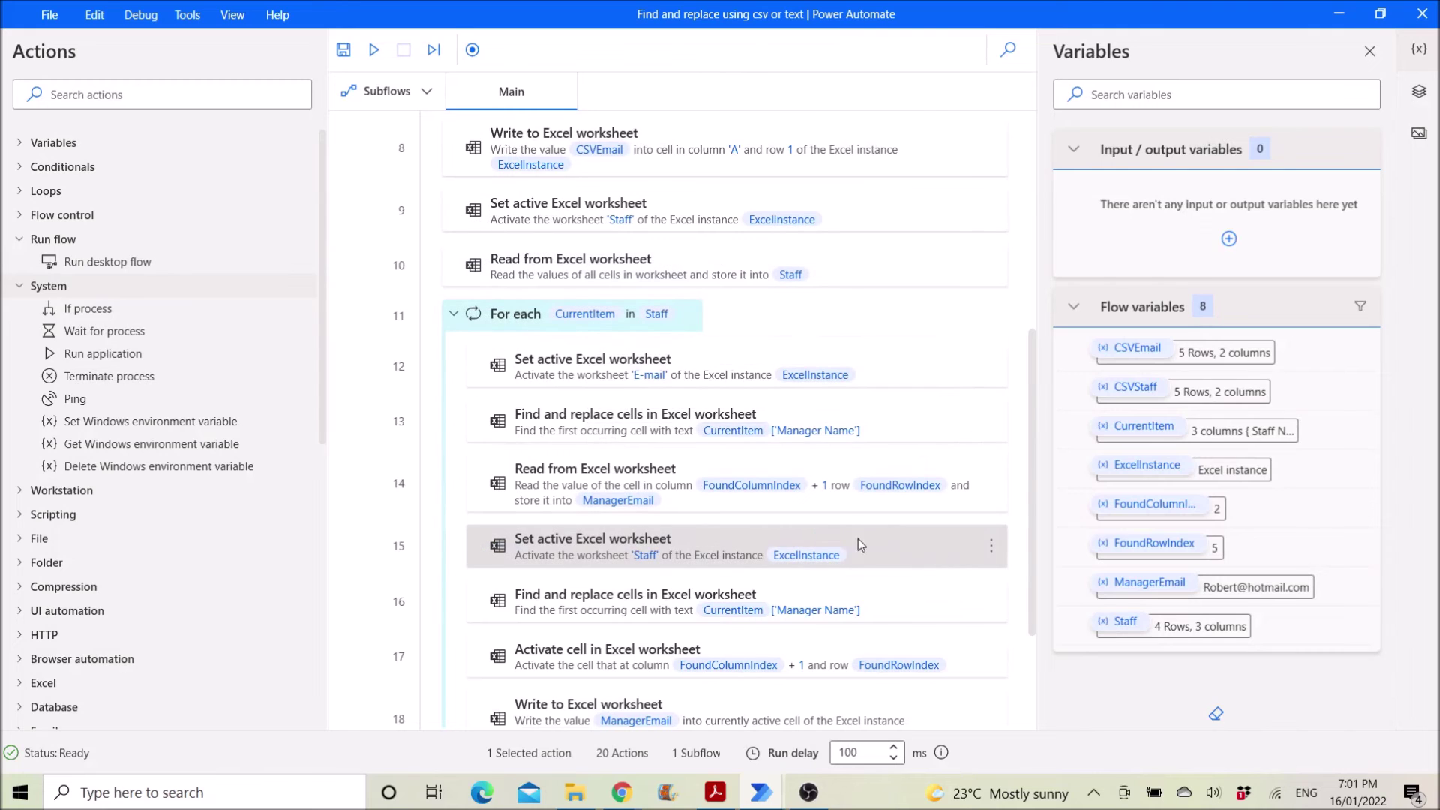
pyautogui.doubleClick(910, 596)
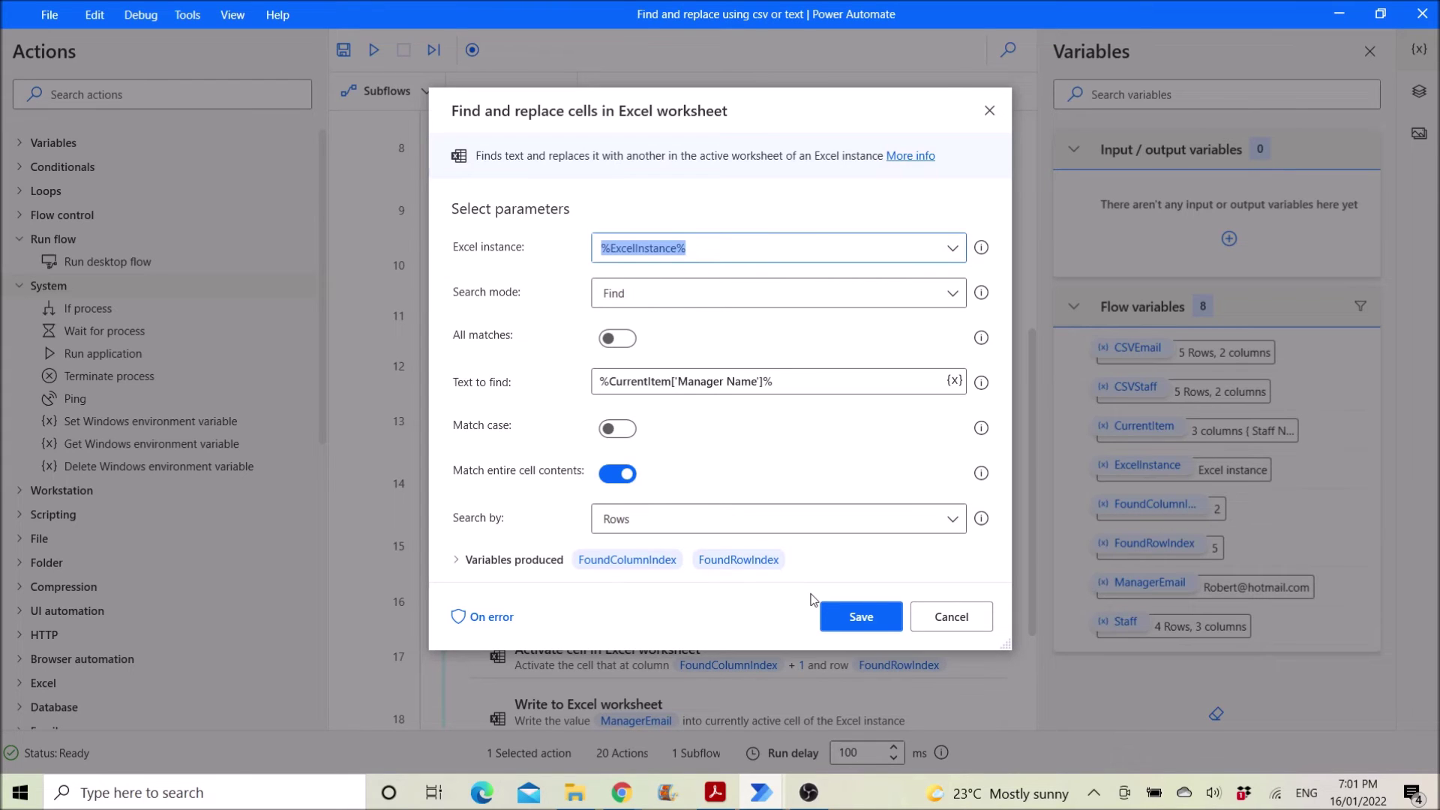
pyautogui.click(943, 609)
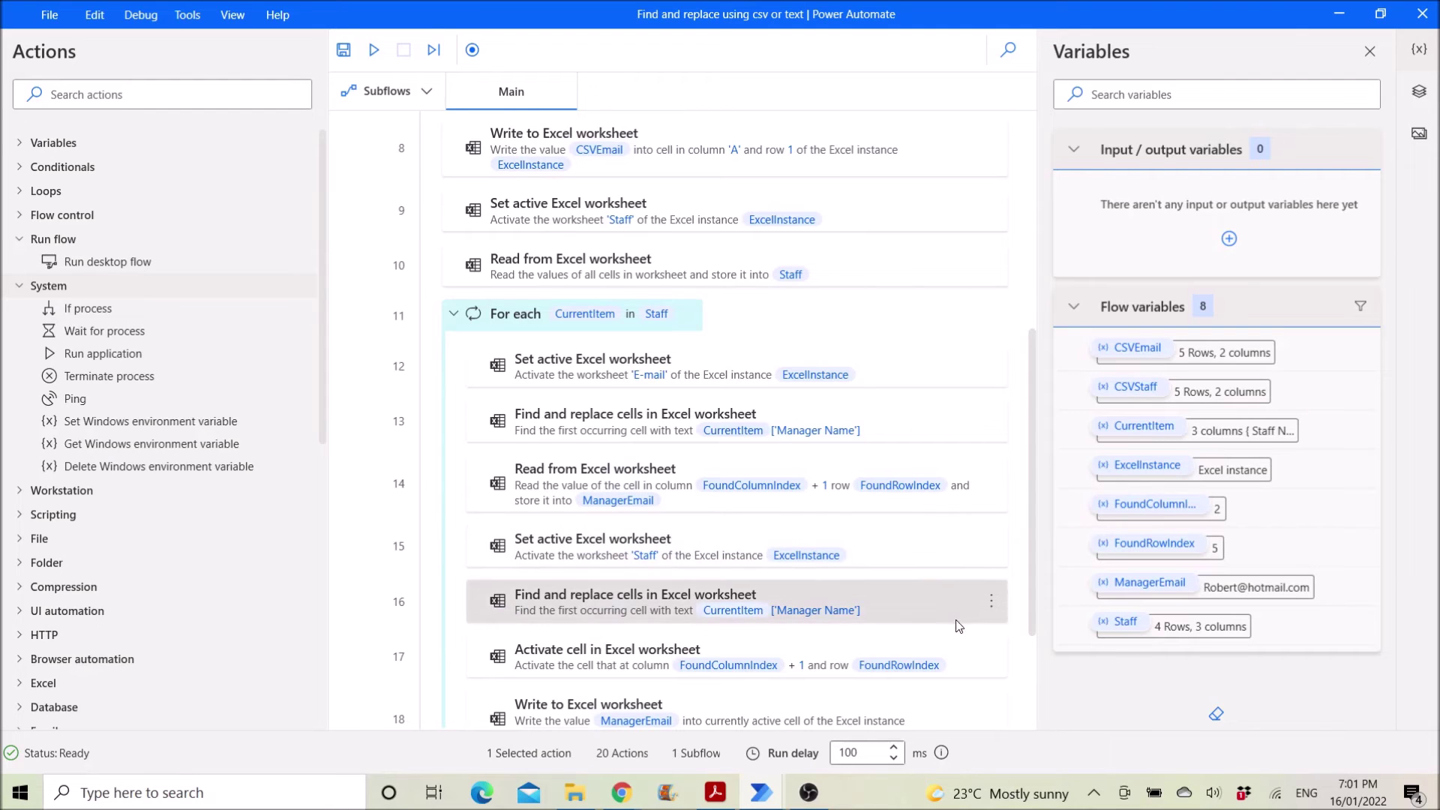
pyautogui.doubleClick(947, 646)
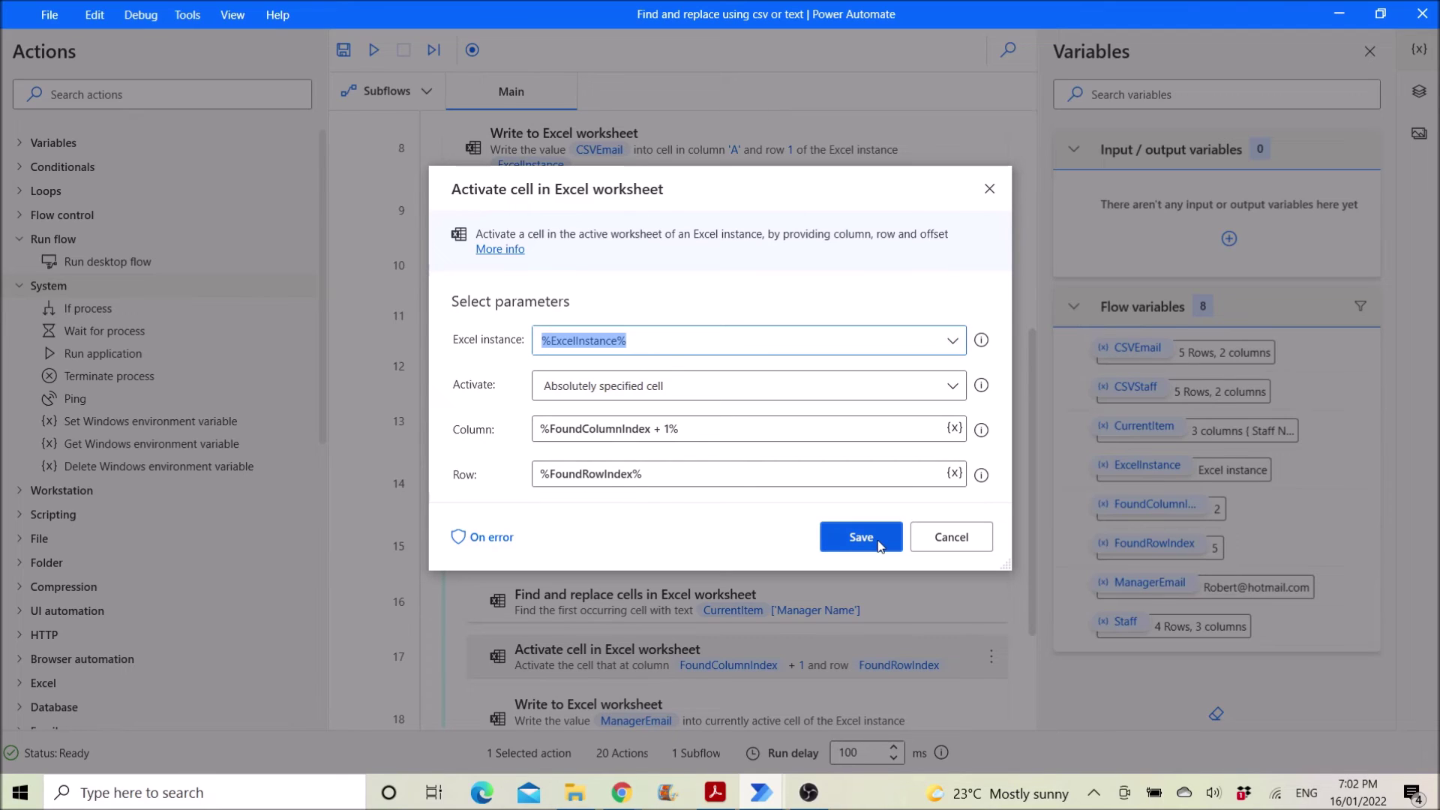
pyautogui.click(956, 537)
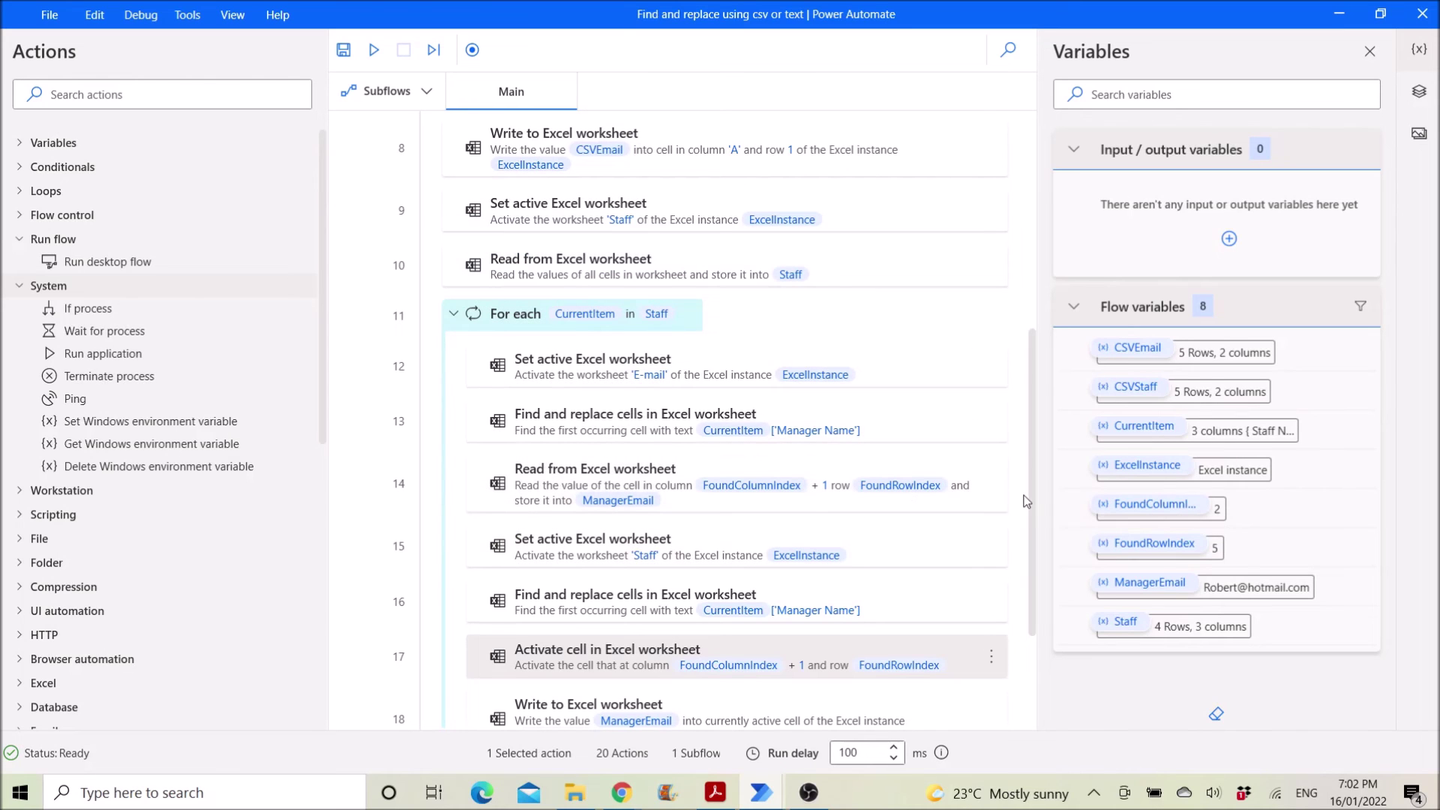
pyautogui.moveTo(1040, 515); pyautogui.dragTo(1038, 534)
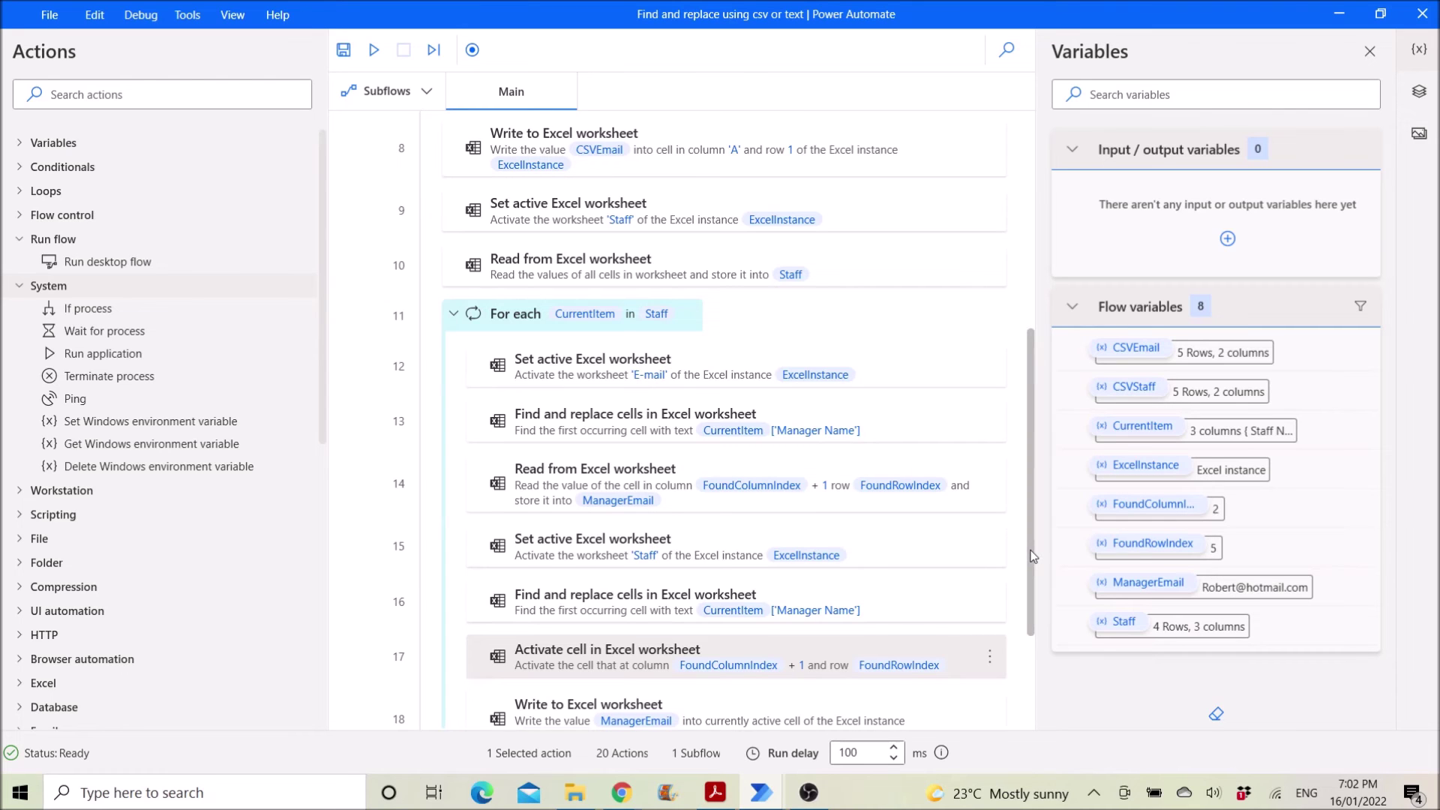
pyautogui.moveTo(1030, 578); pyautogui.dragTo(1025, 645)
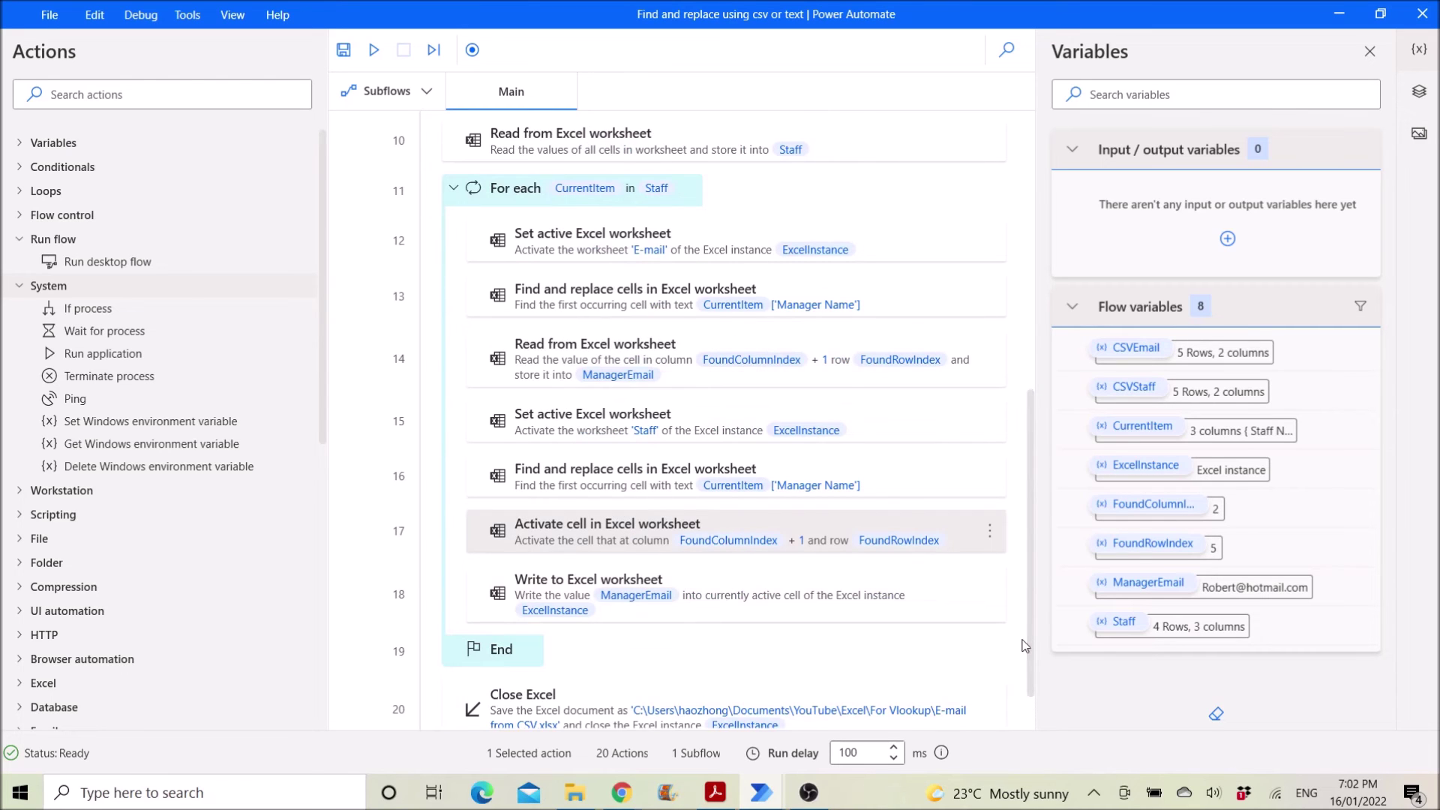
pyautogui.click(778, 590)
pyautogui.doubleClick(778, 591)
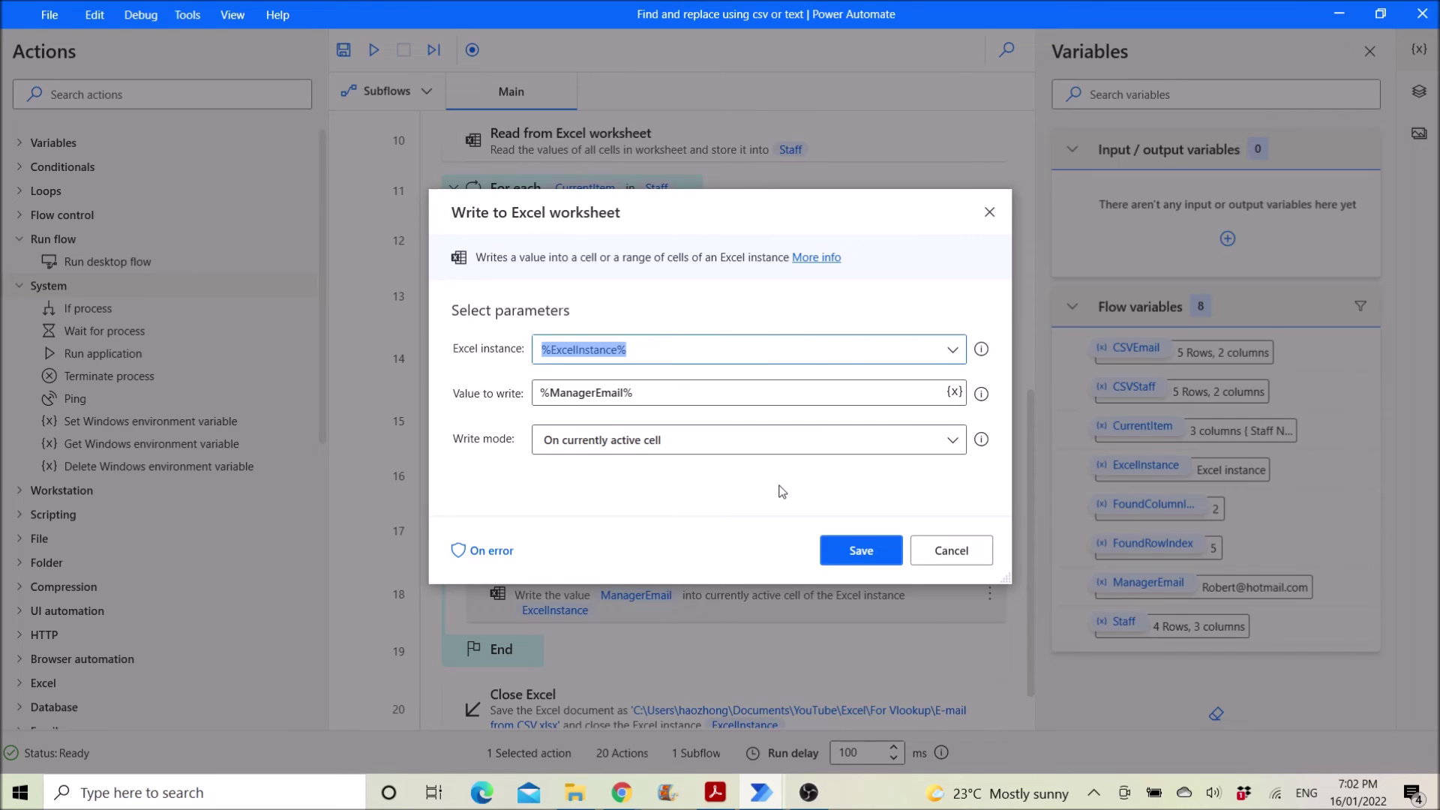
pyautogui.click(946, 555)
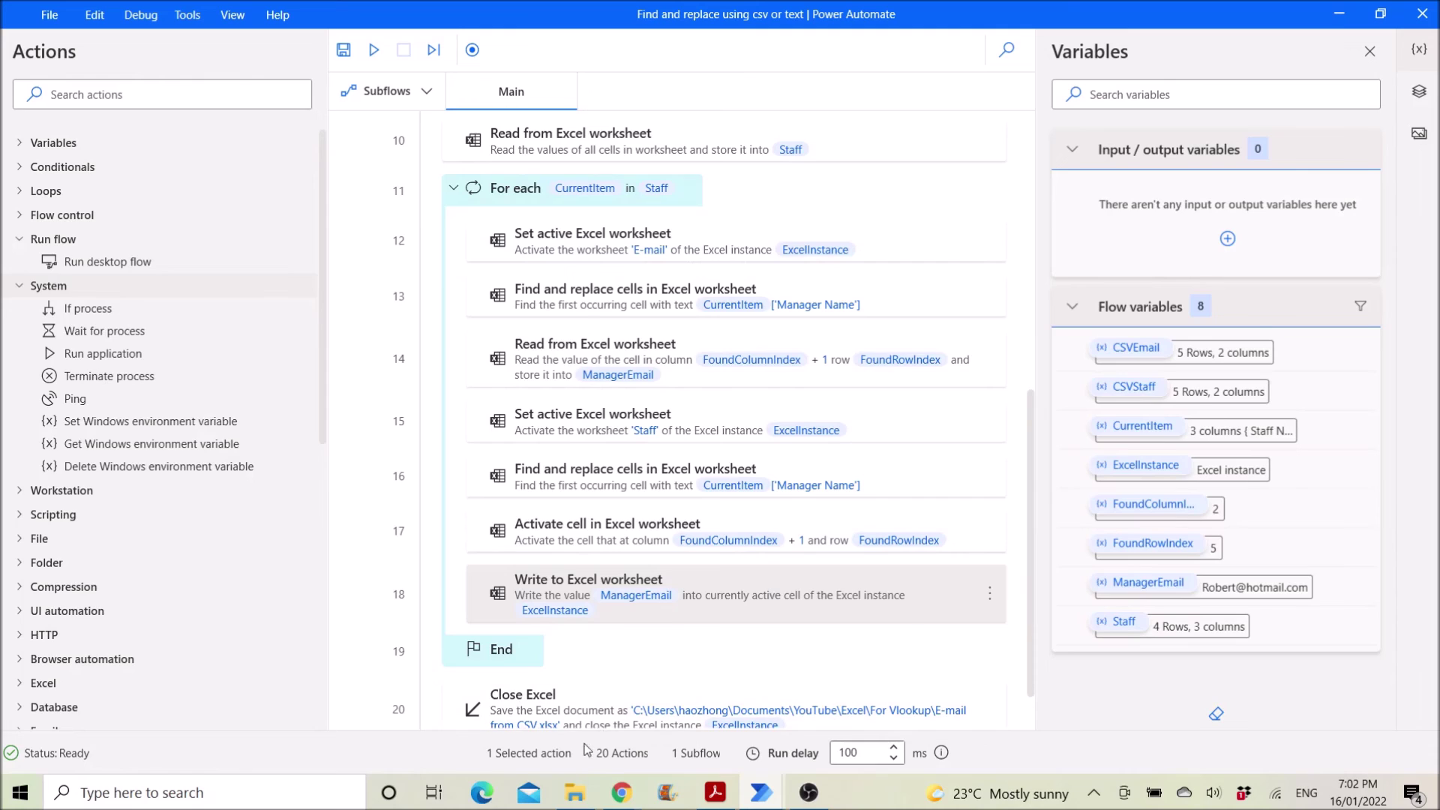
pyautogui.click(574, 793)
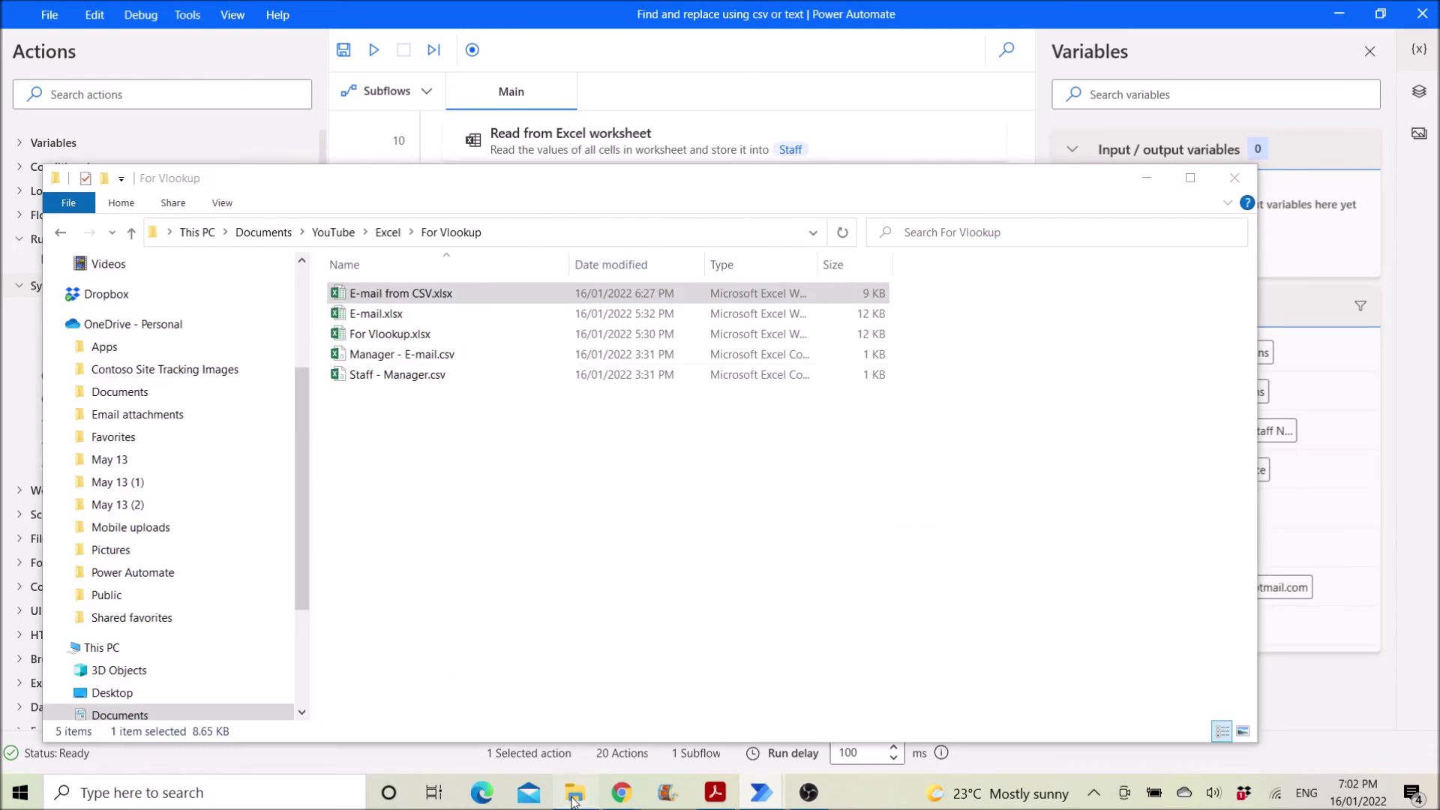
# - Open E-mail from CSV.xlsx, compare the E-mail sheet's B2:B5 addresses with Staff cell C2, then close it
pyautogui.doubleClick(448, 297)
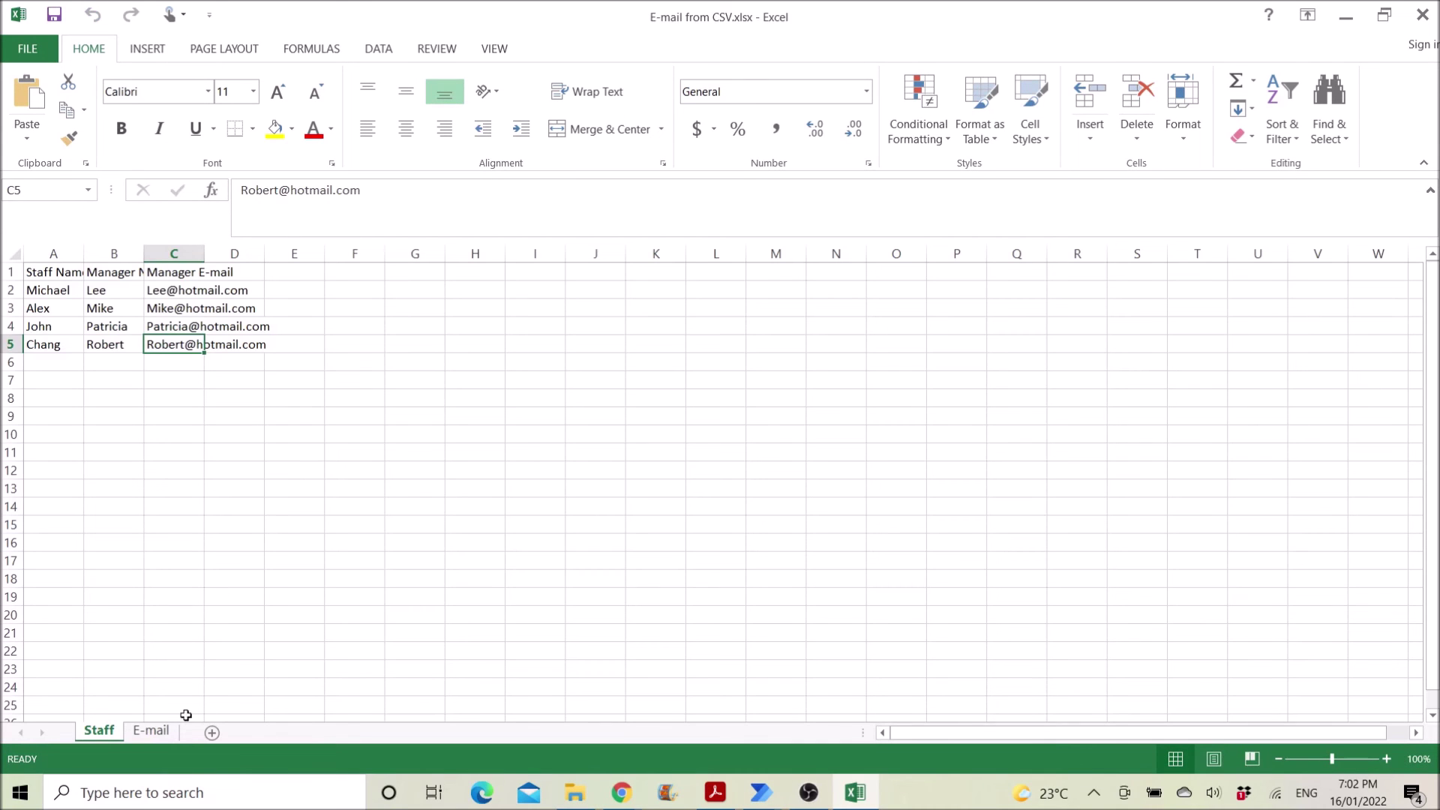
pyautogui.click(156, 733)
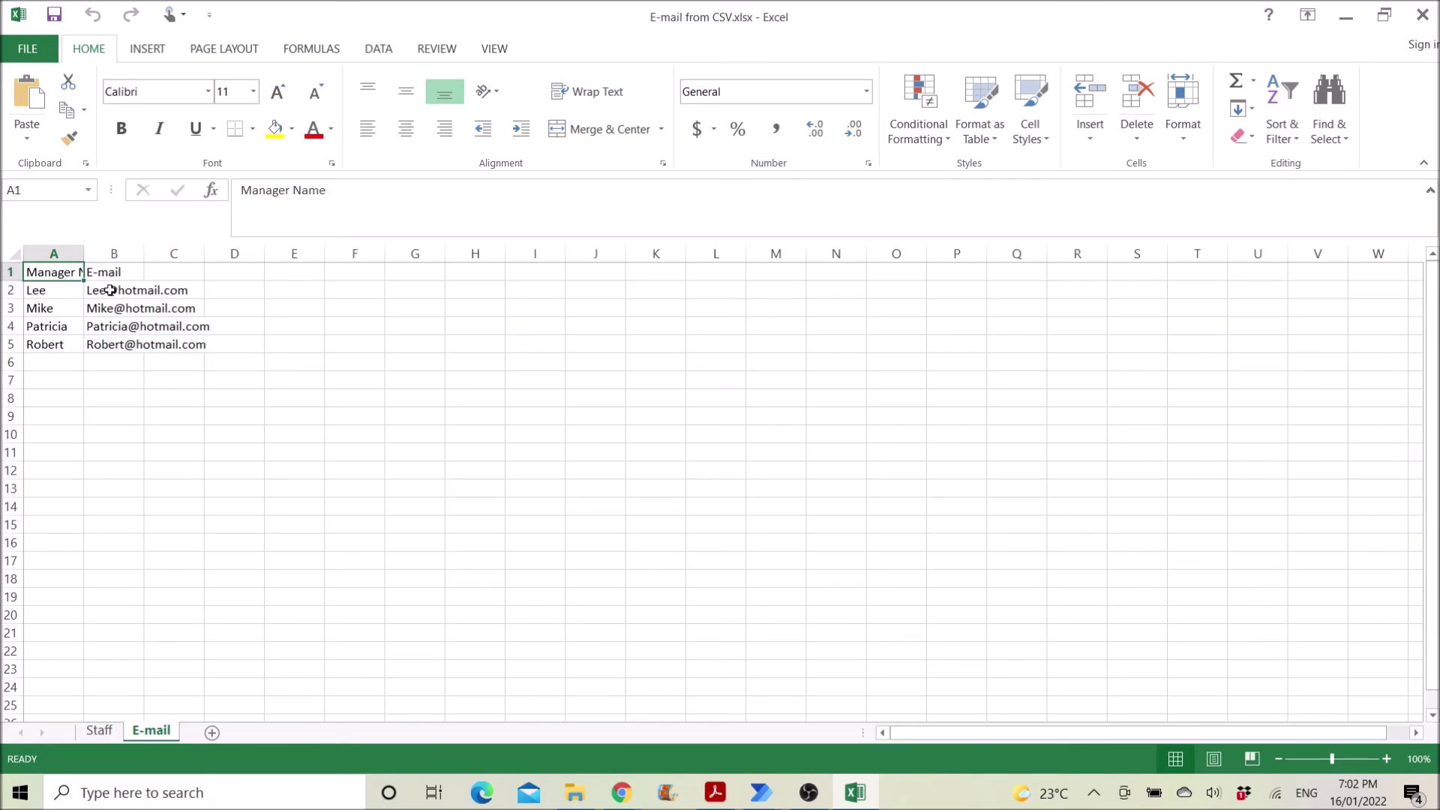
pyautogui.moveTo(107, 290); pyautogui.dragTo(105, 340)
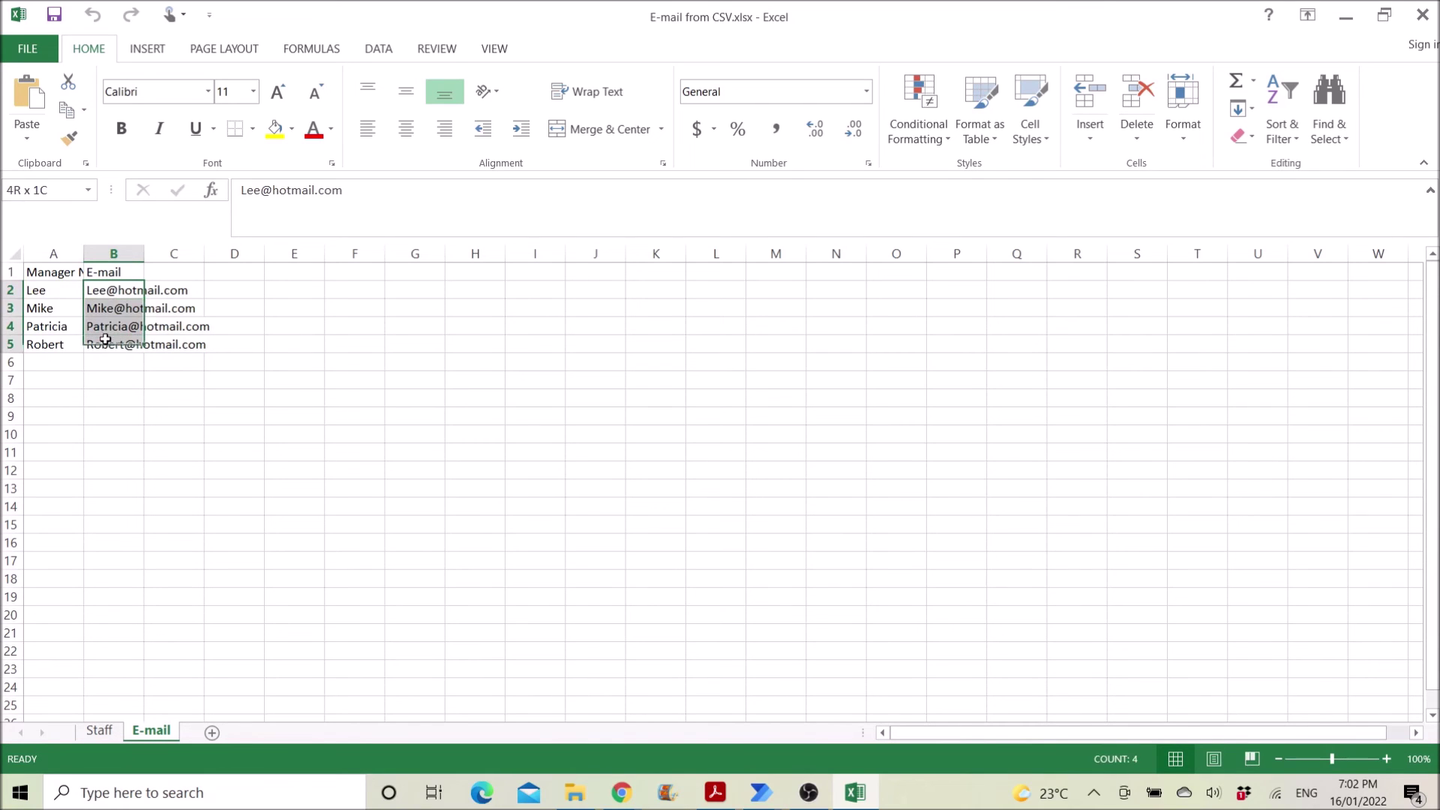
pyautogui.click(105, 734)
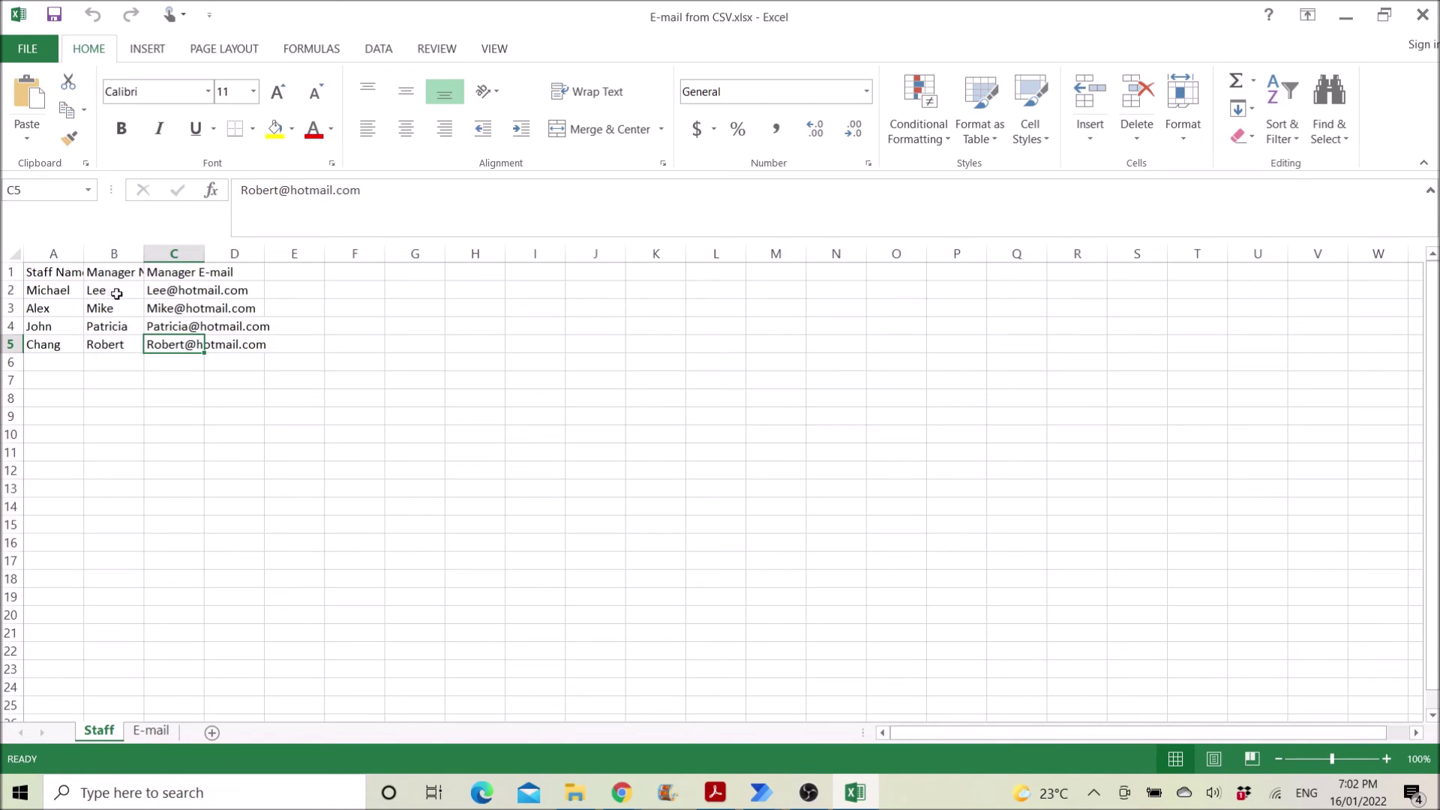
pyautogui.click(183, 291)
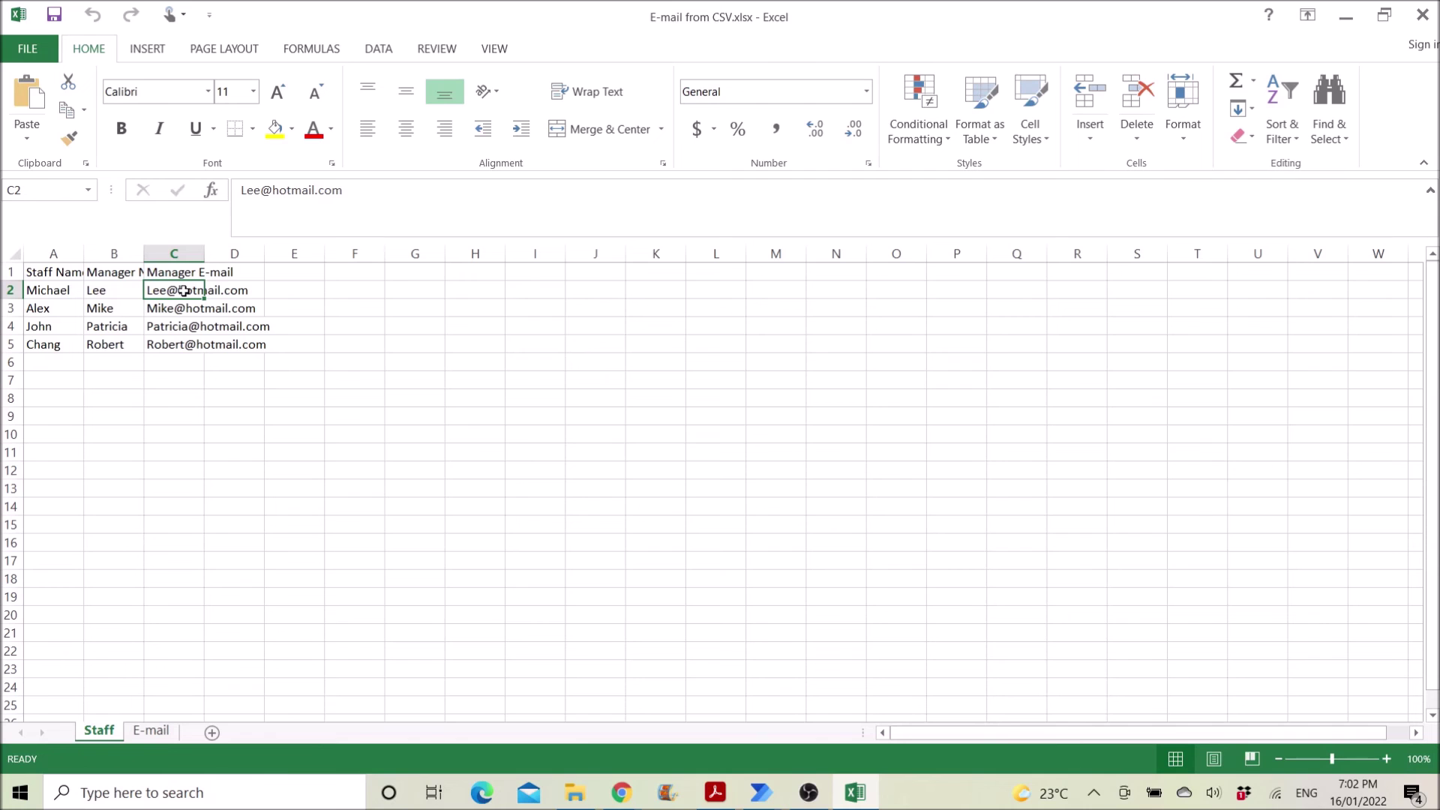
pyautogui.click(1422, 12)
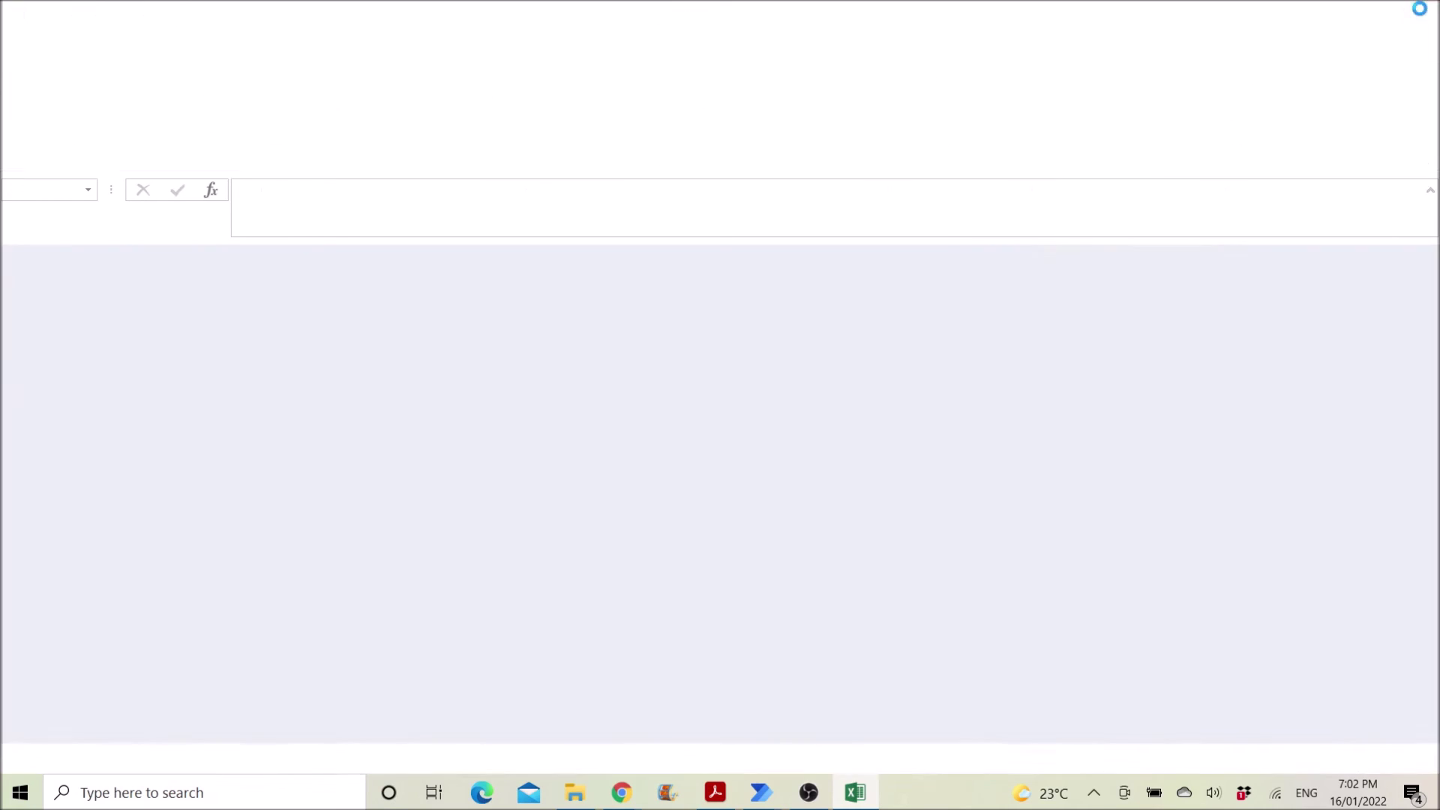
pyautogui.click(1434, 546)
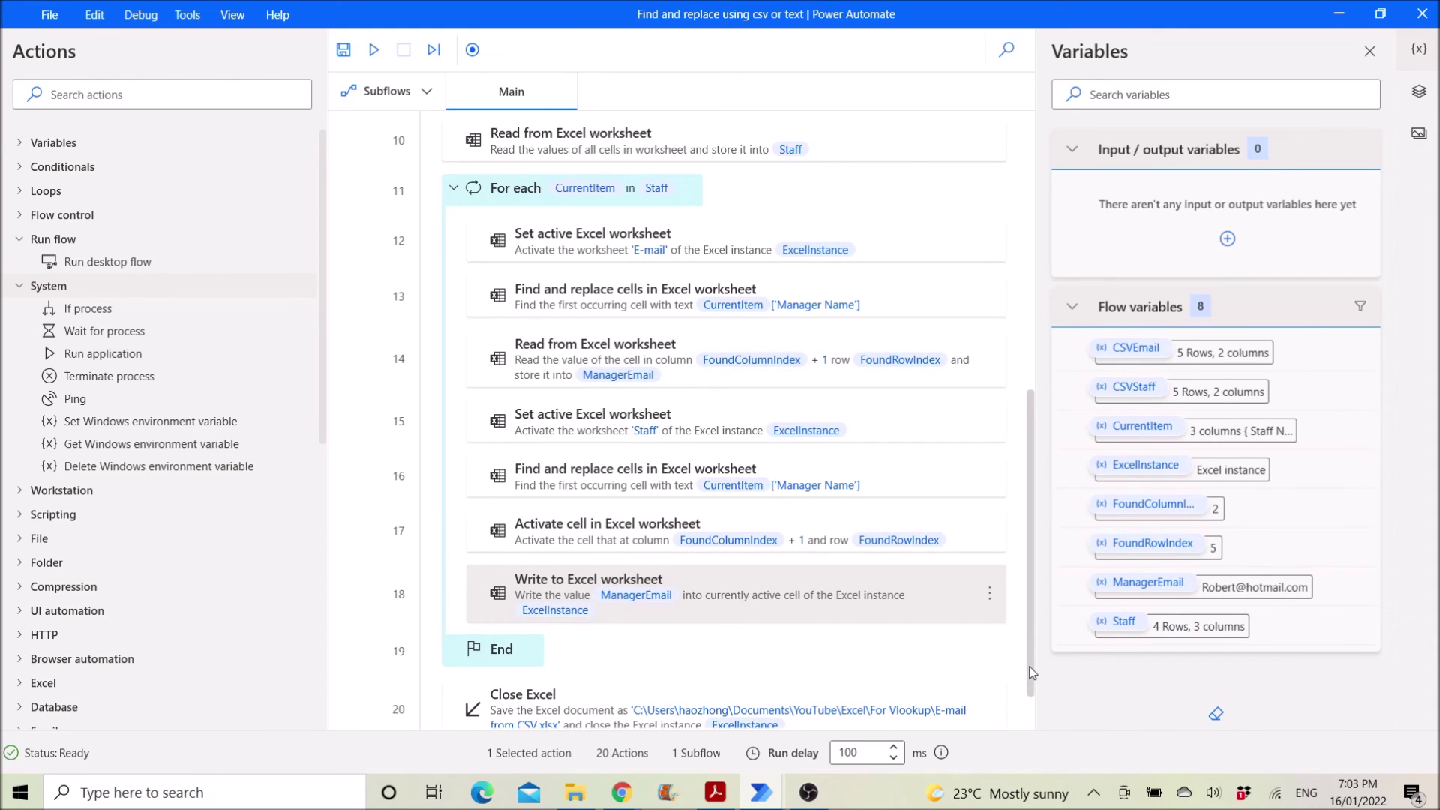
pyautogui.scroll(-1, 1020, 668)
pyautogui.doubleClick(890, 678)
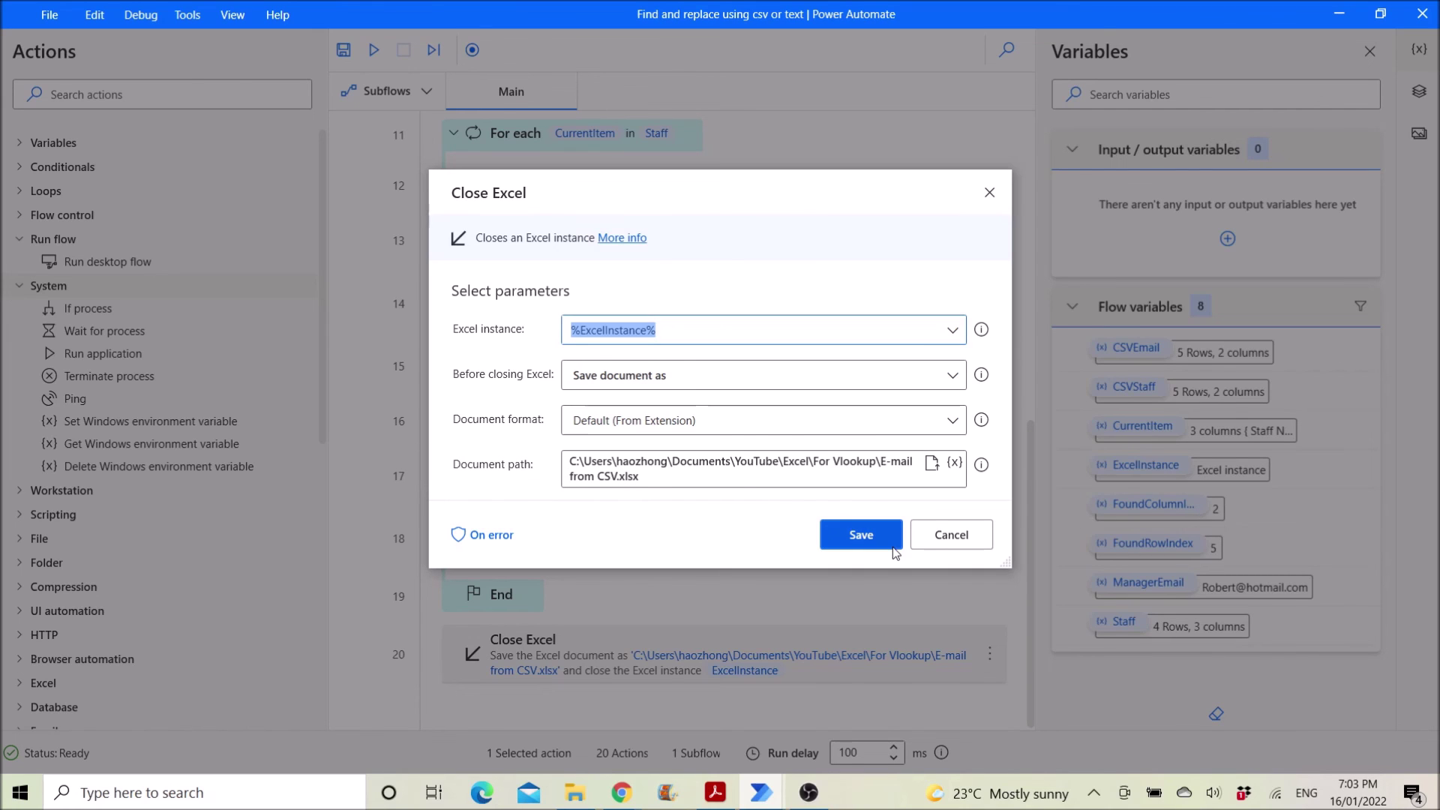
pyautogui.click(932, 538)
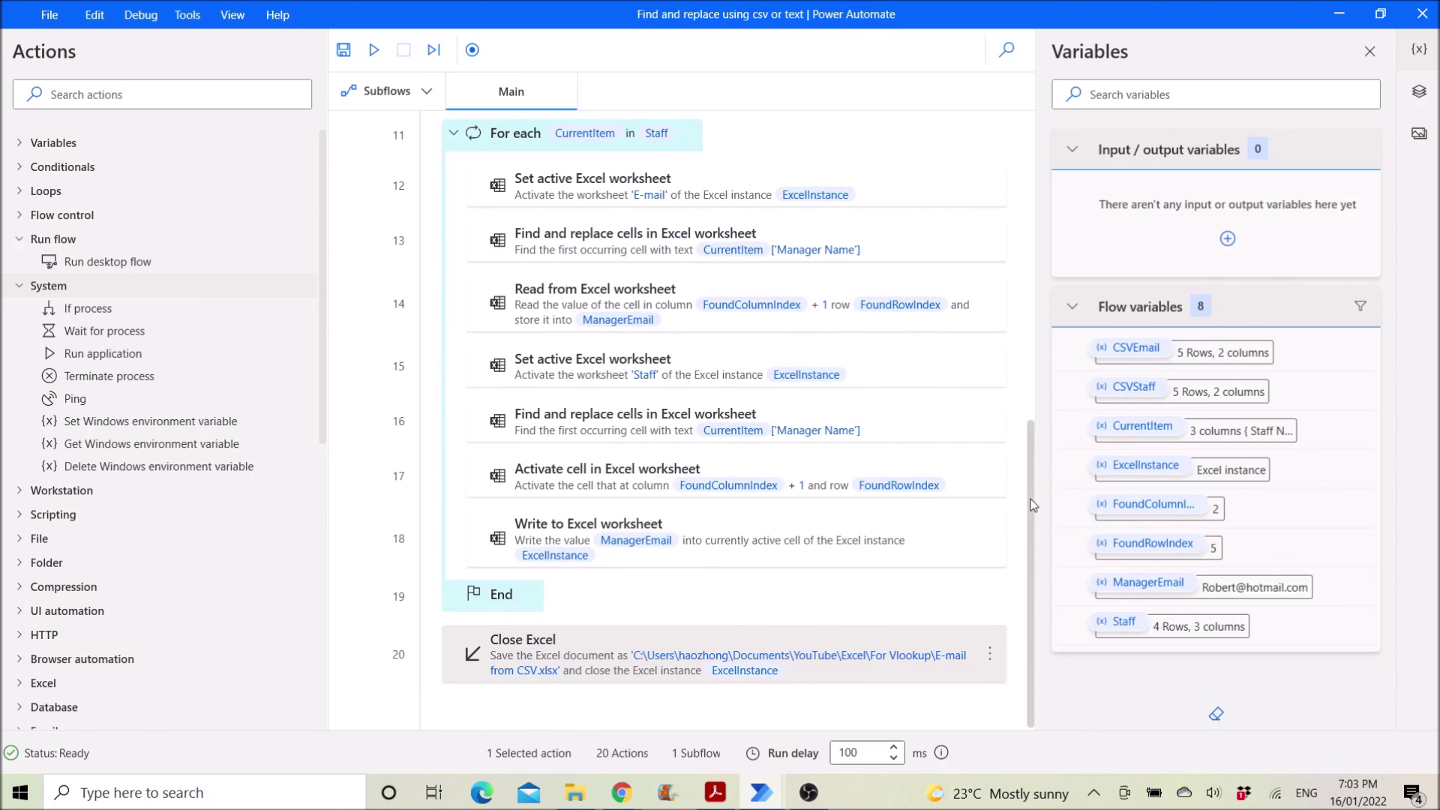
pyautogui.moveTo(1034, 505); pyautogui.dragTo(873, 154)
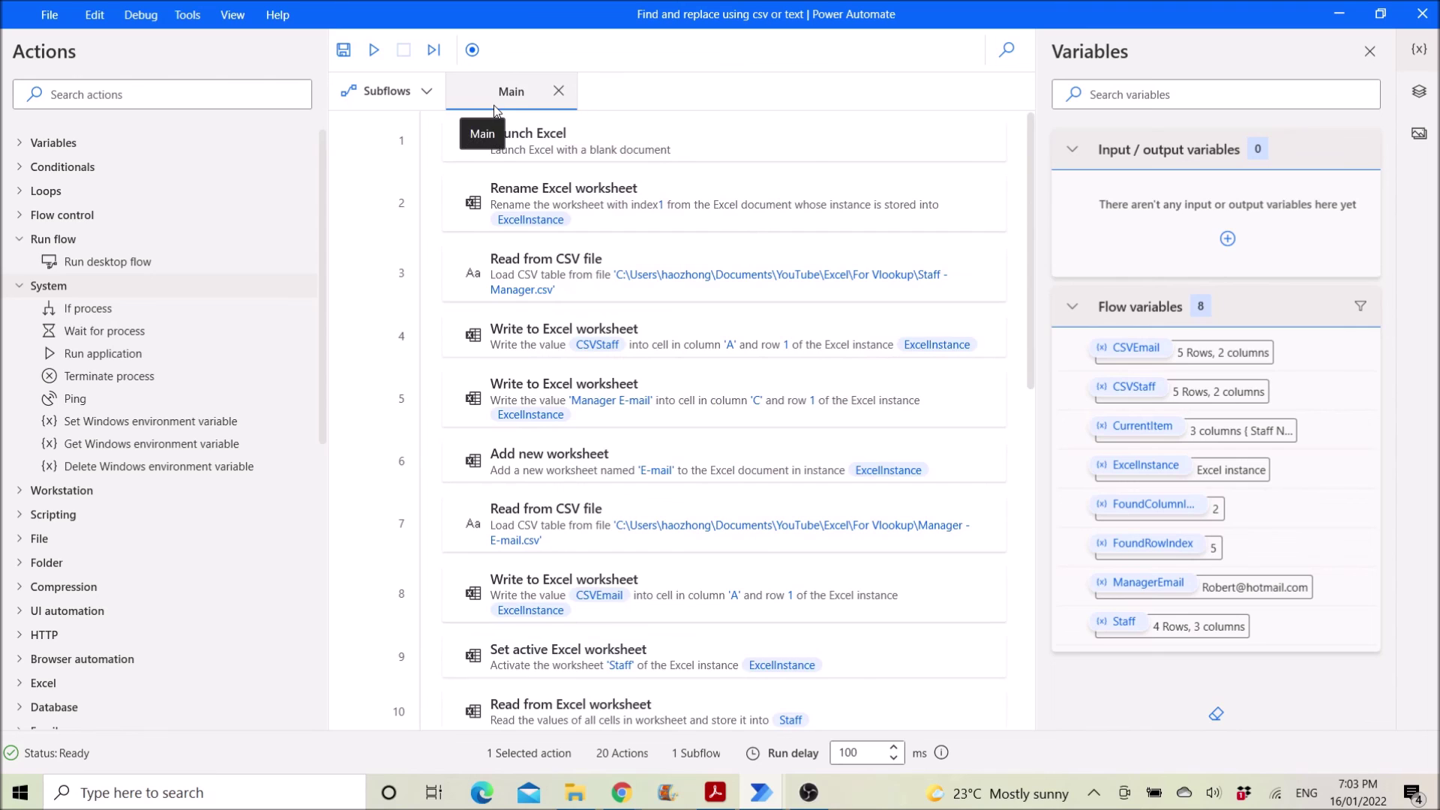
pyautogui.click(374, 51)
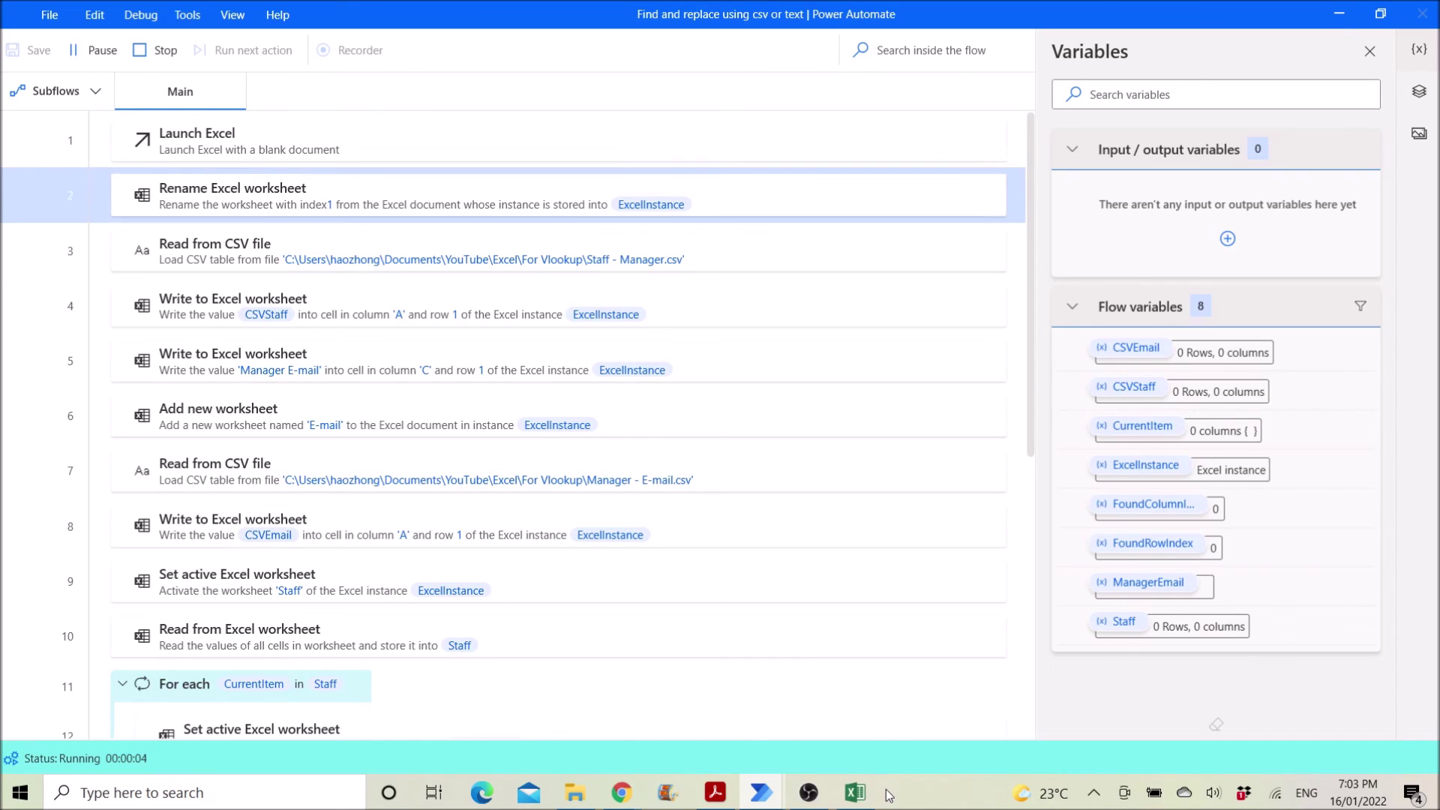
# - Watch the running flow fill the Staff sheet's Manager E-mail column for all four staff members
pyautogui.click(859, 803)
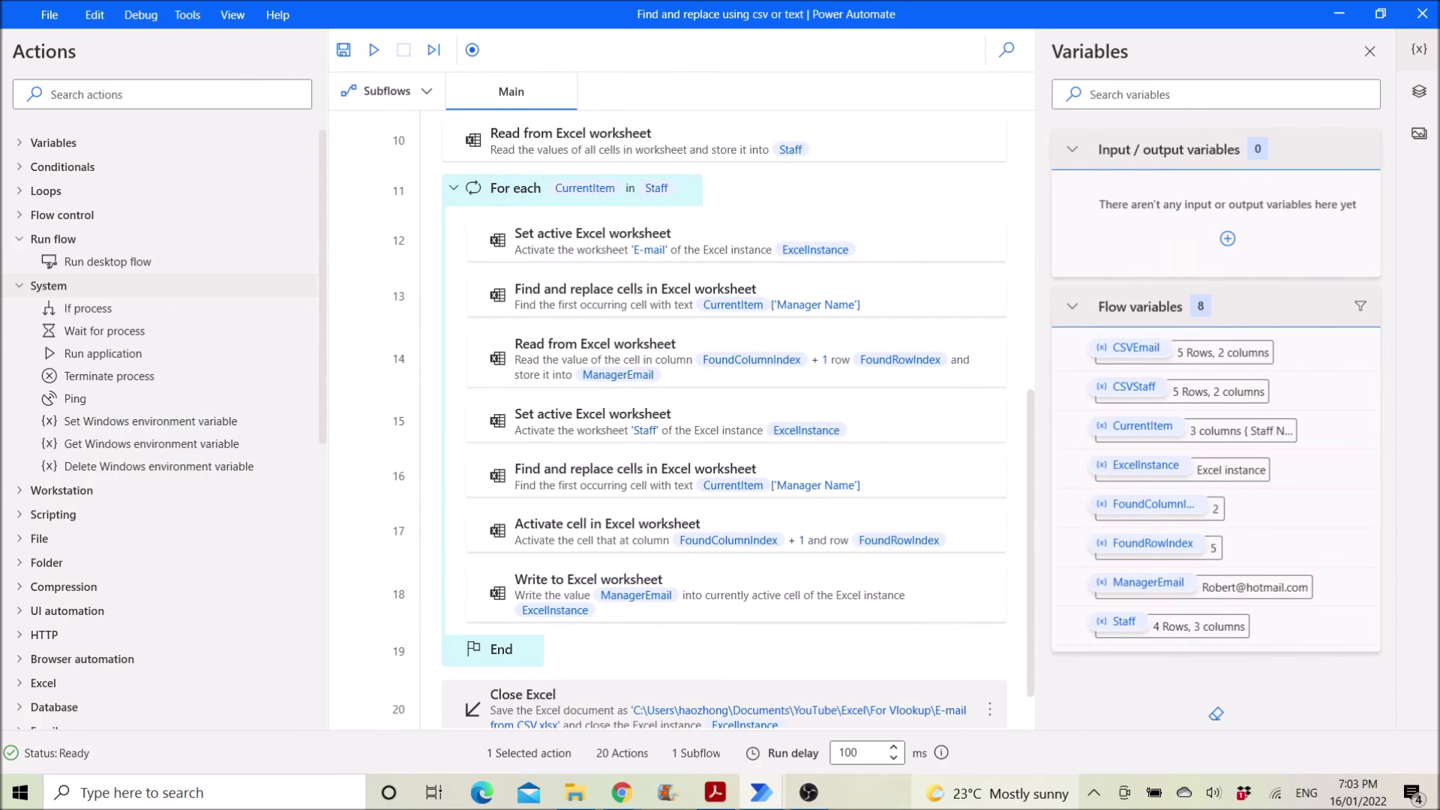
pyautogui.doubleClick(817, 702)
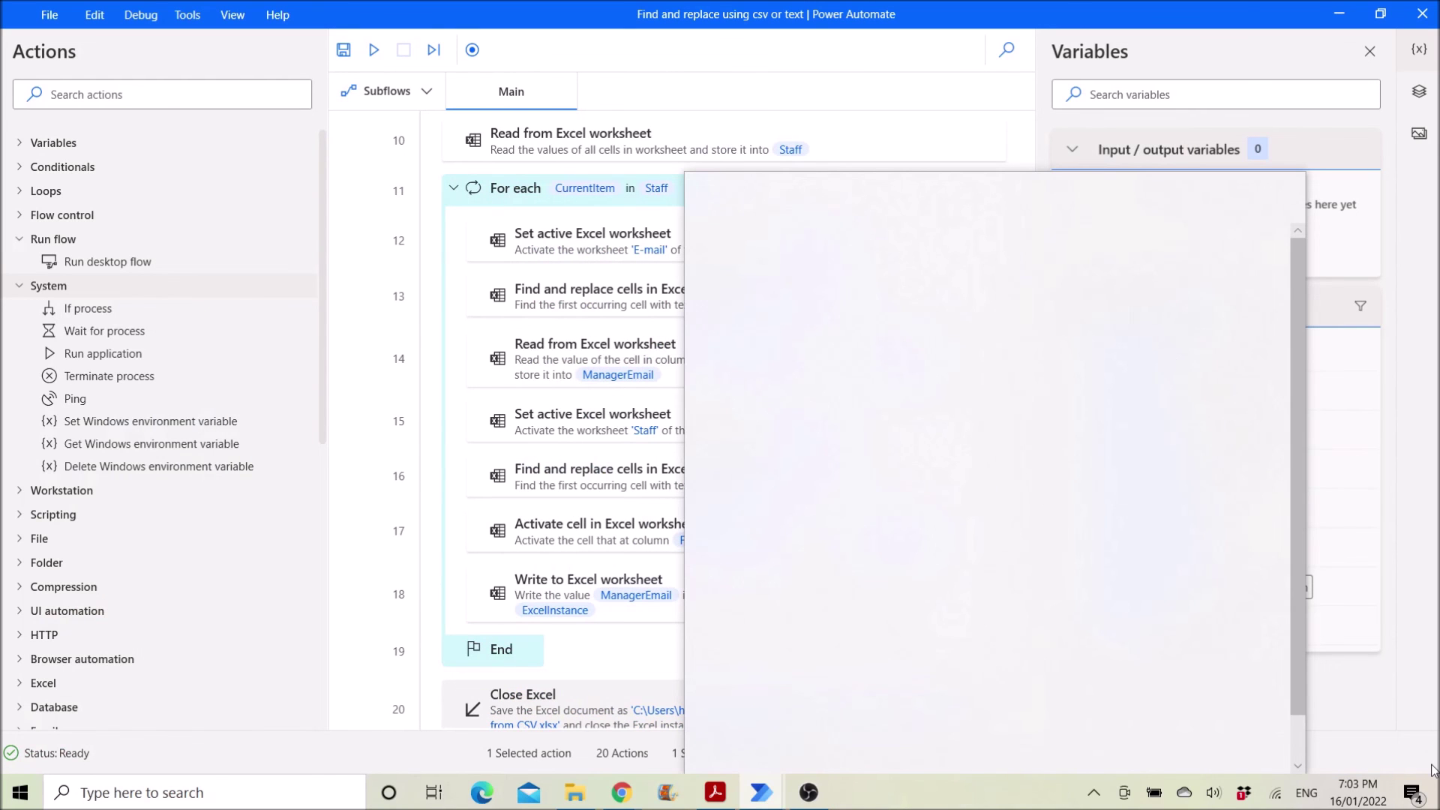